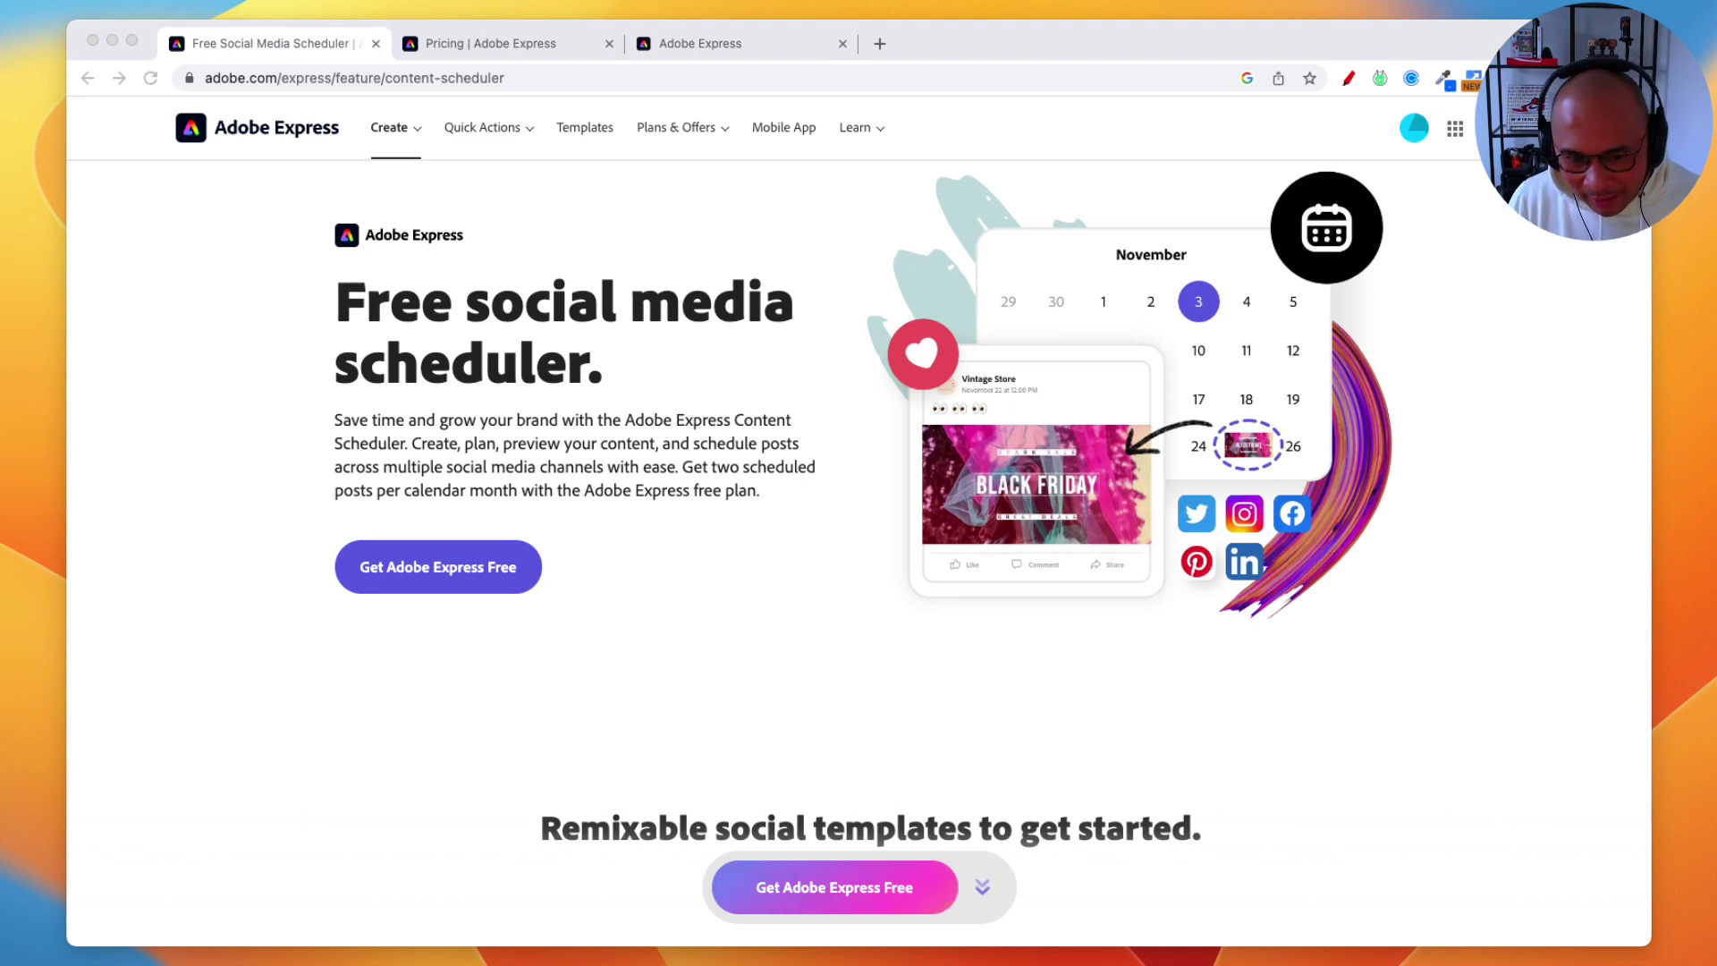
# Examine the free social media scheduler page for its getting-started steps, from creating content to publishing and additional features
pyautogui.scroll(-6, 858, 537)
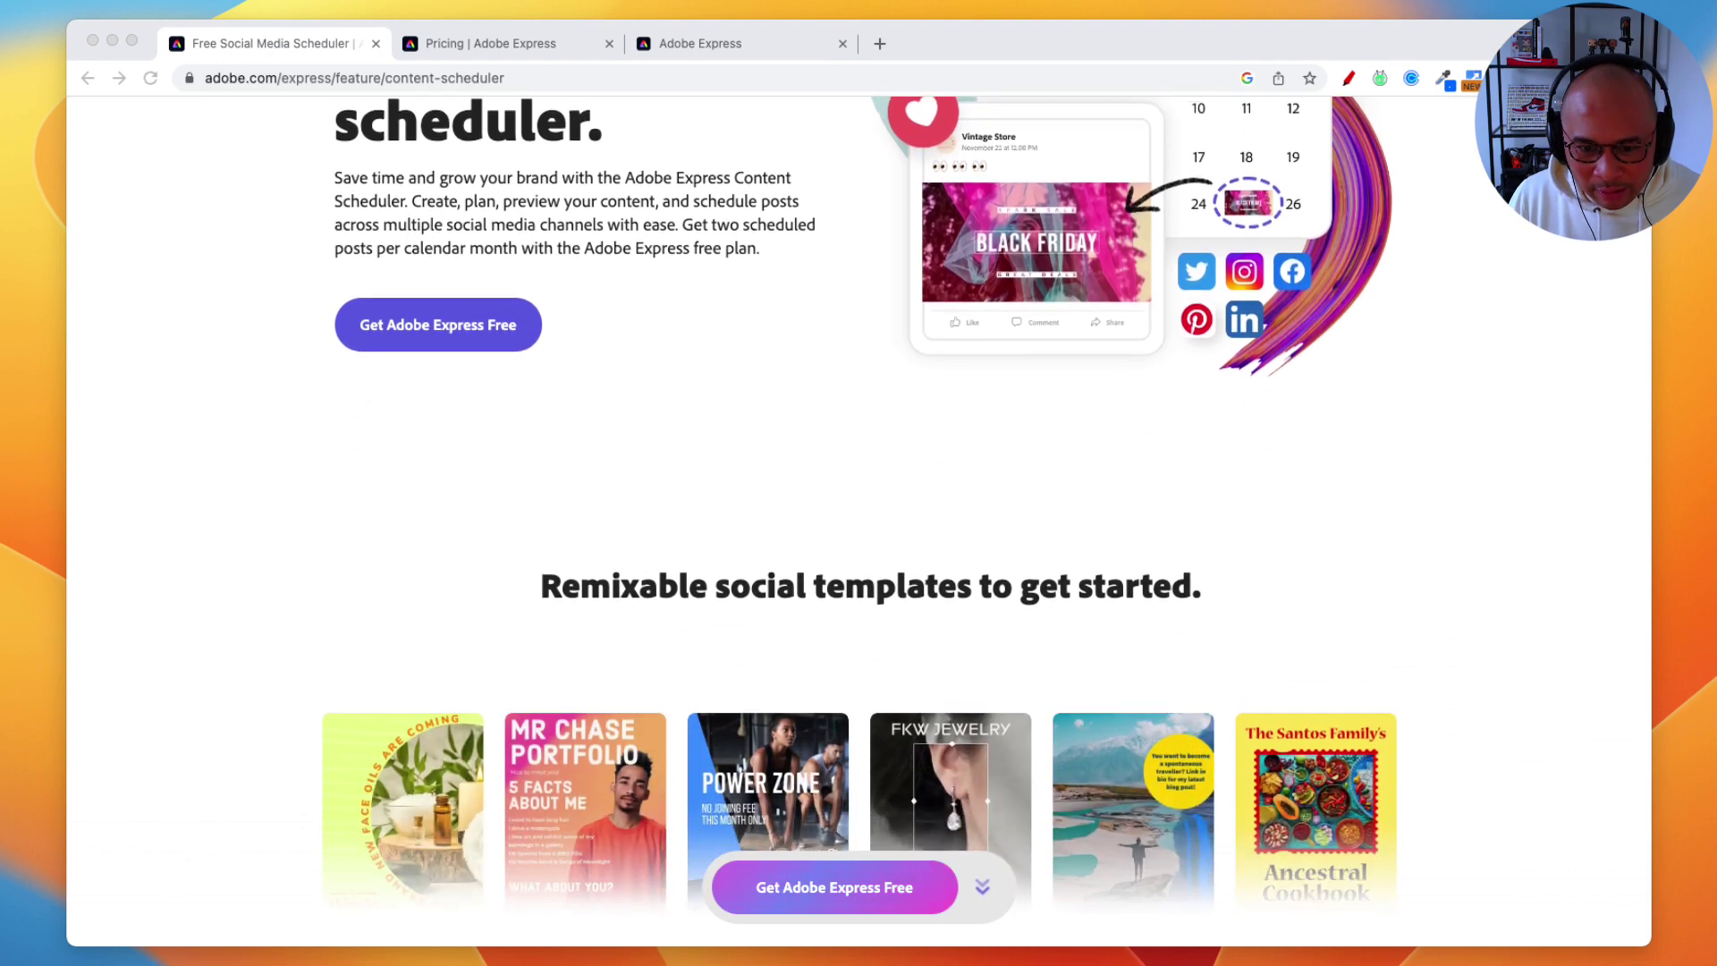
pyautogui.scroll(-9, 858, 537)
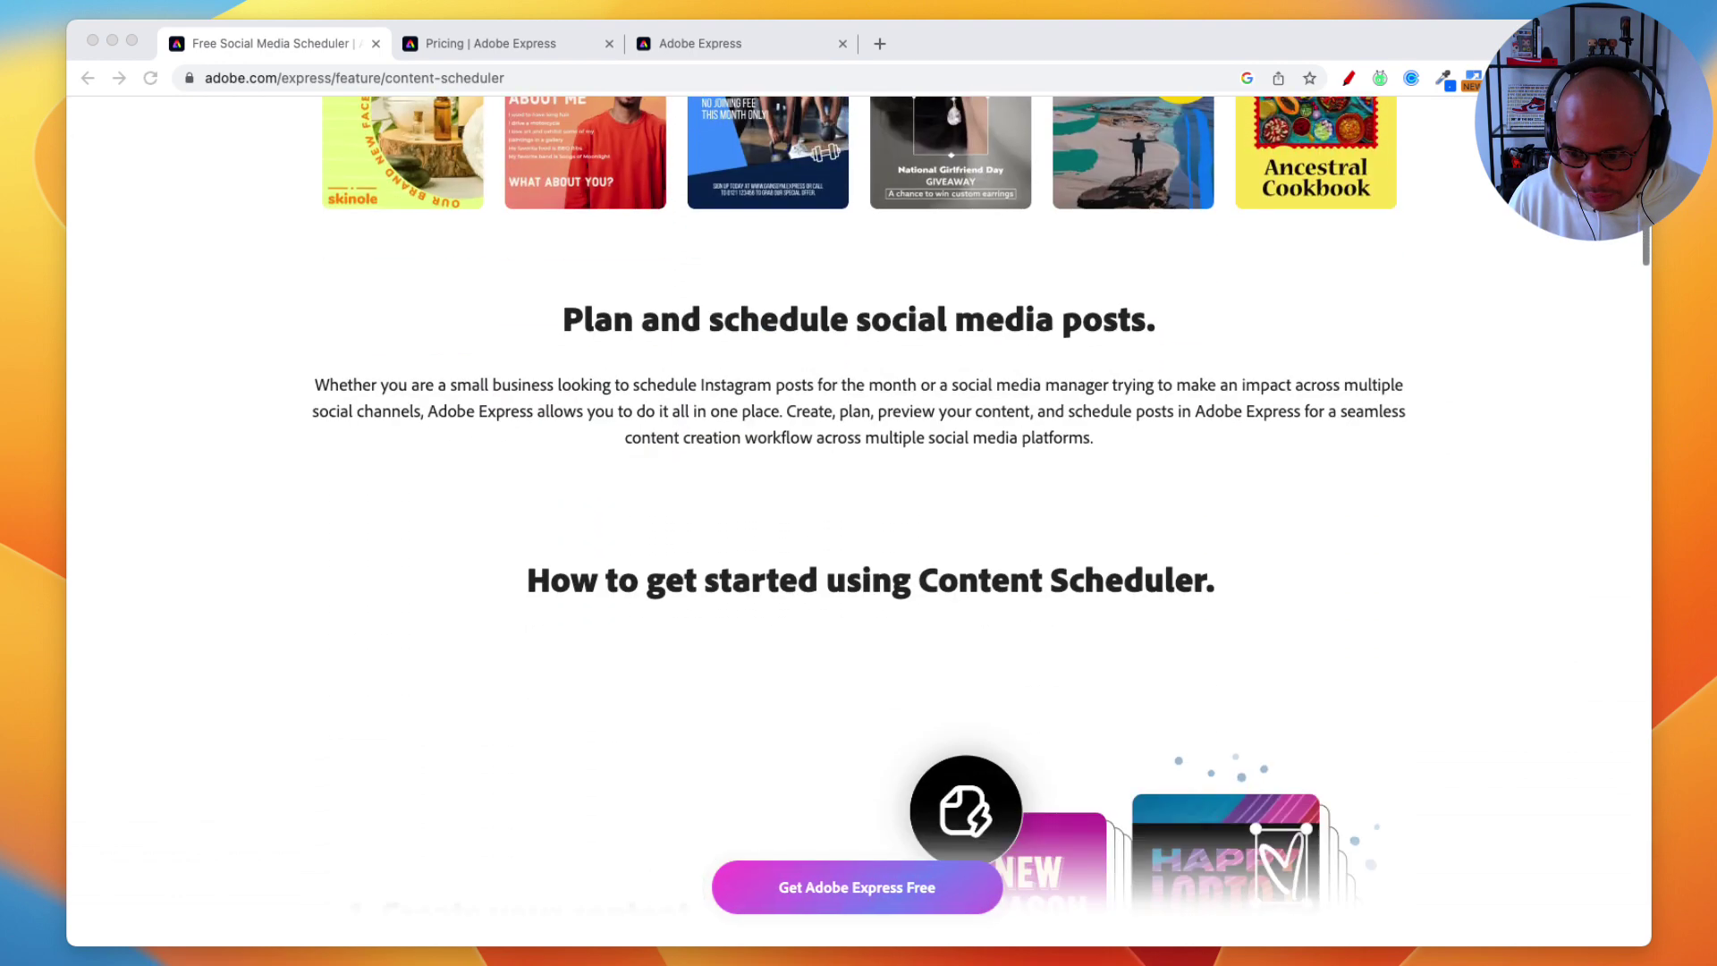
pyautogui.scroll(-10, 859, 536)
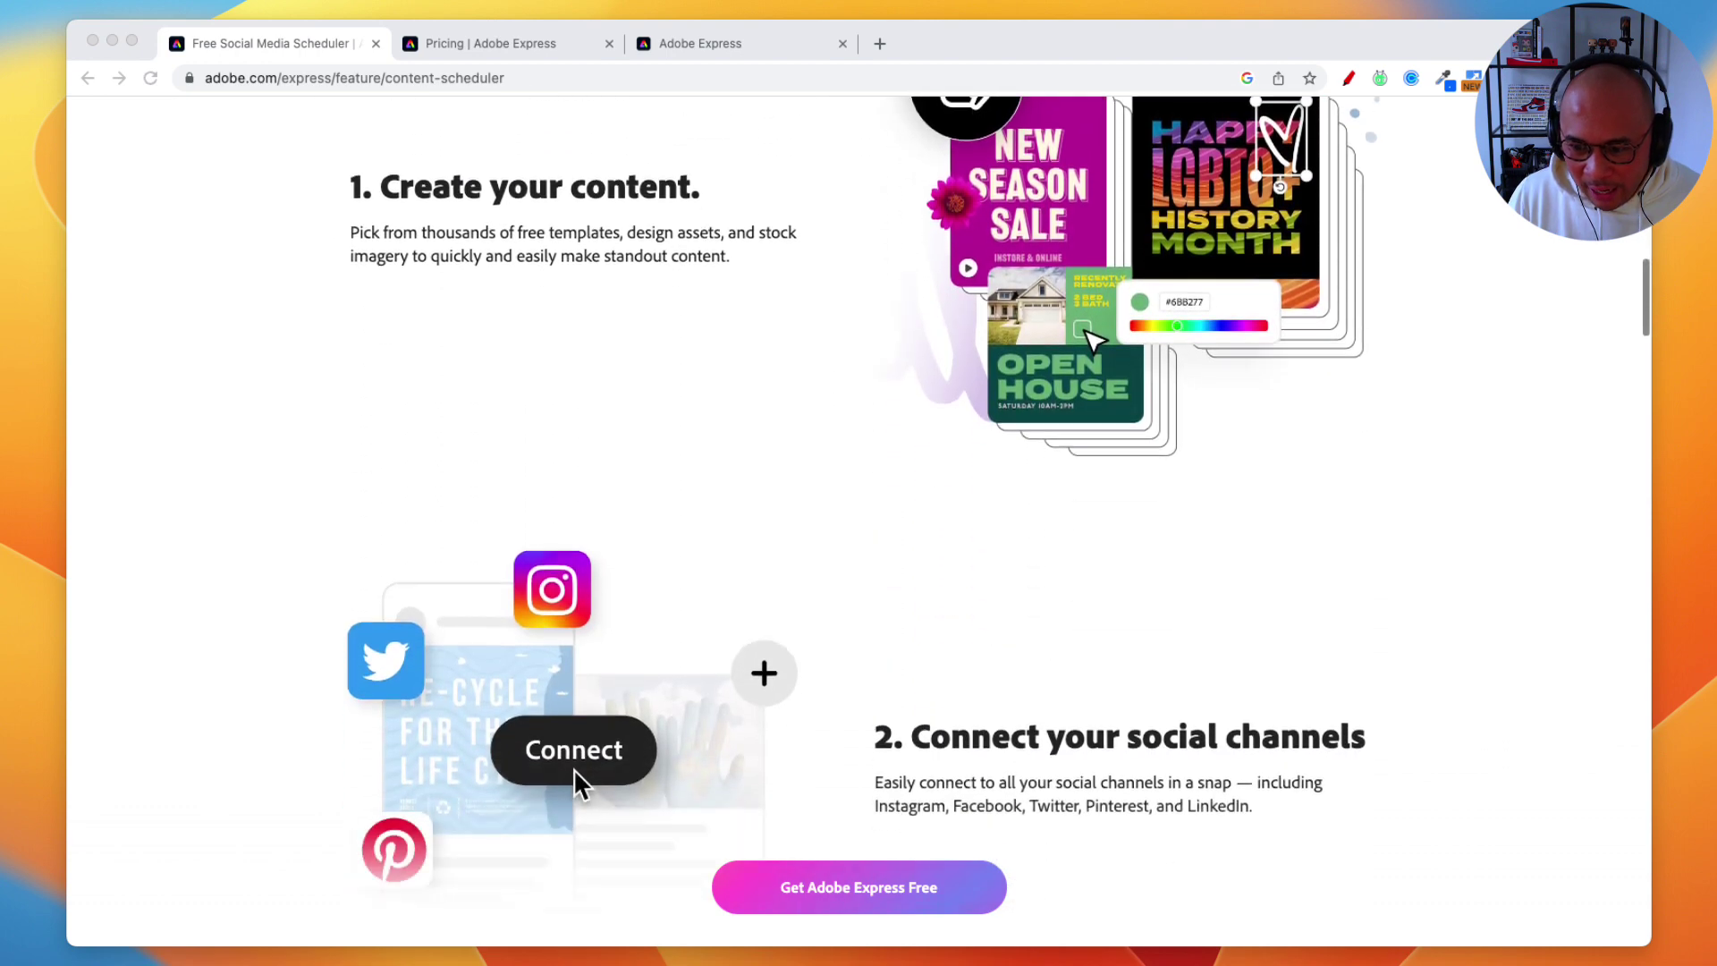
pyautogui.scroll(-12, 858, 537)
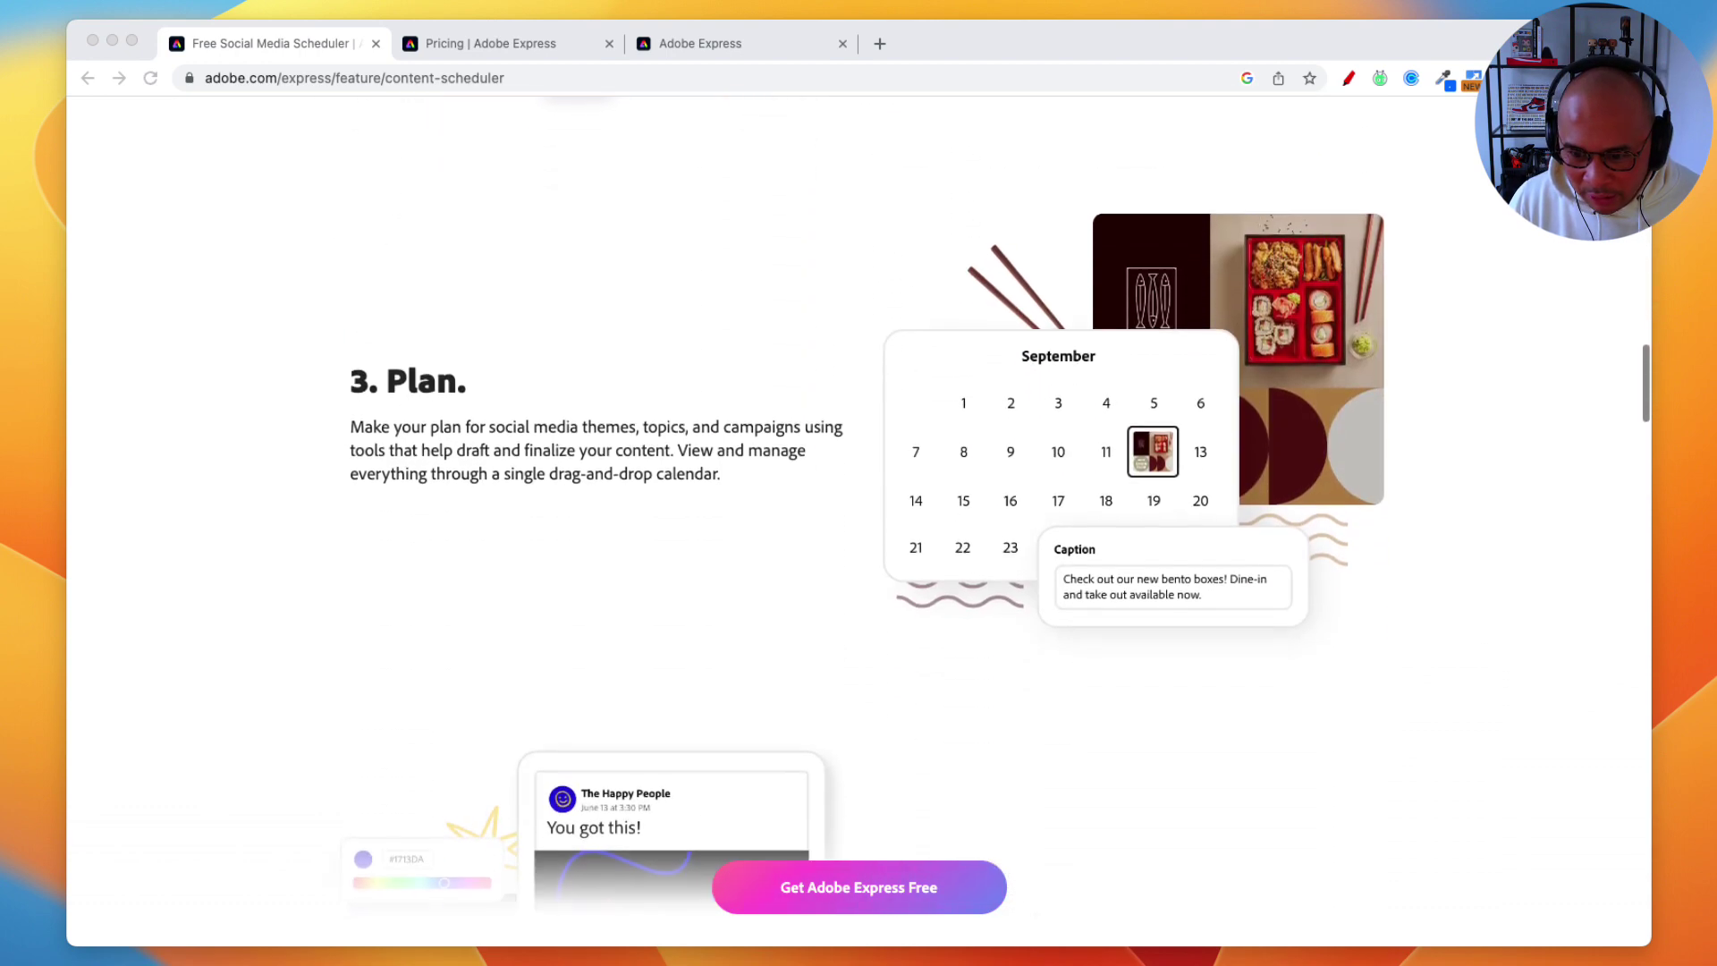
pyautogui.scroll(-10, 859, 538)
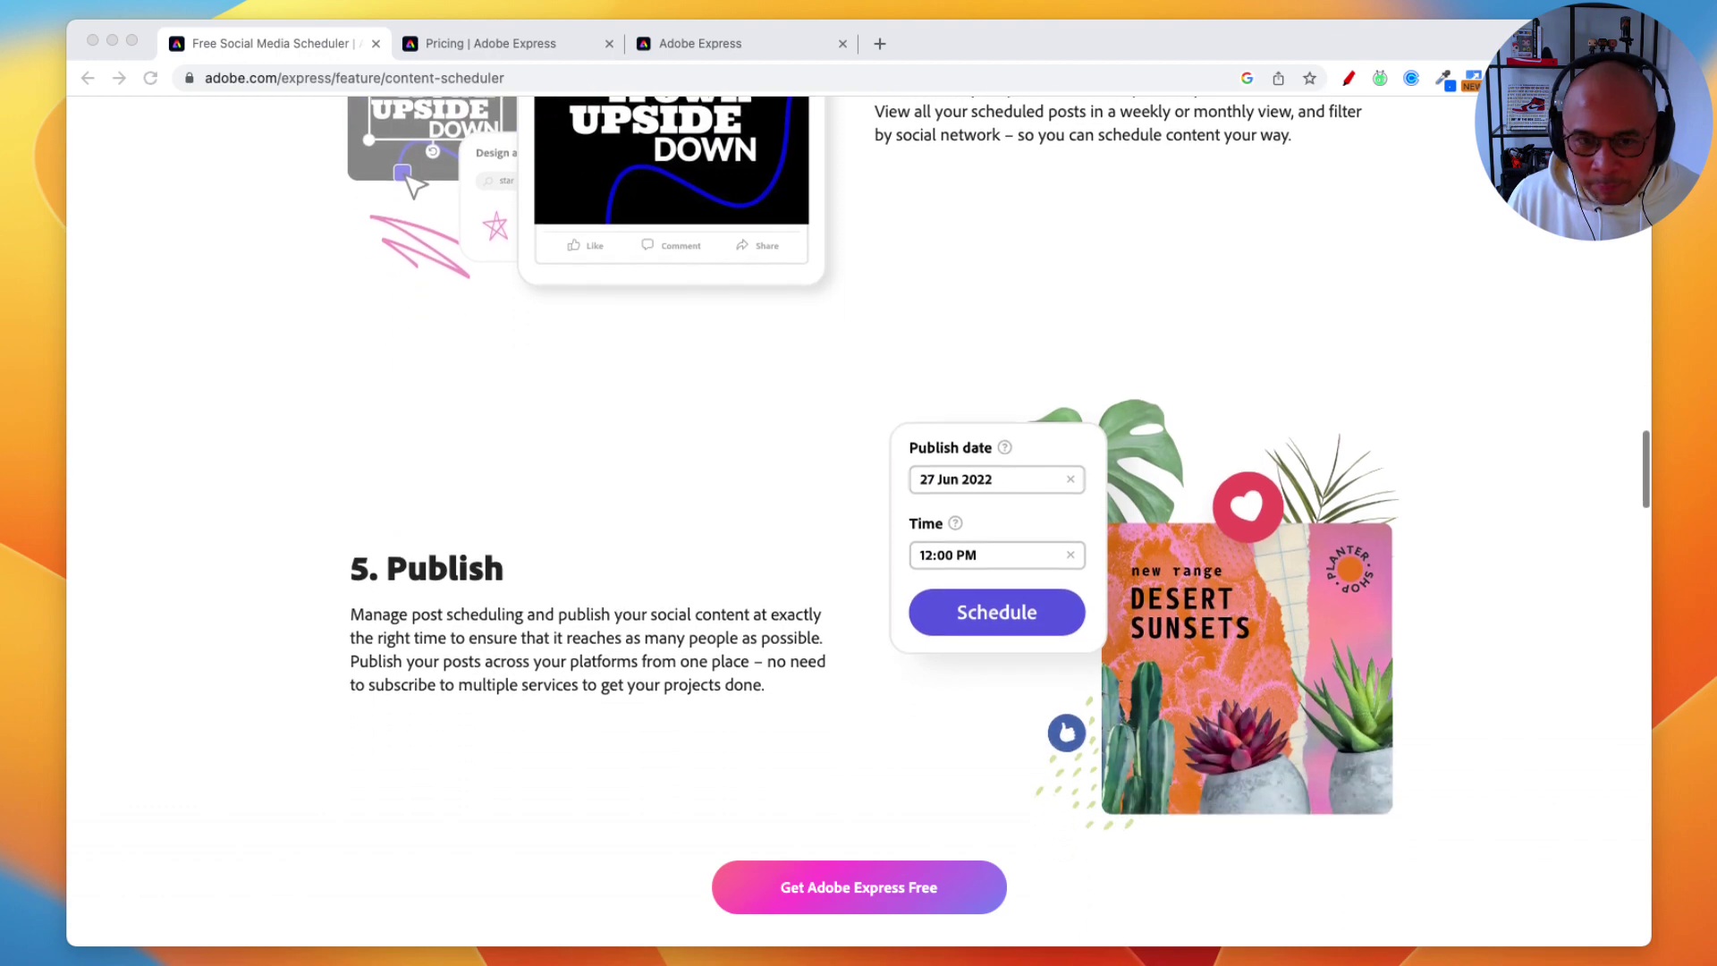
pyautogui.scroll(-5, 858, 538)
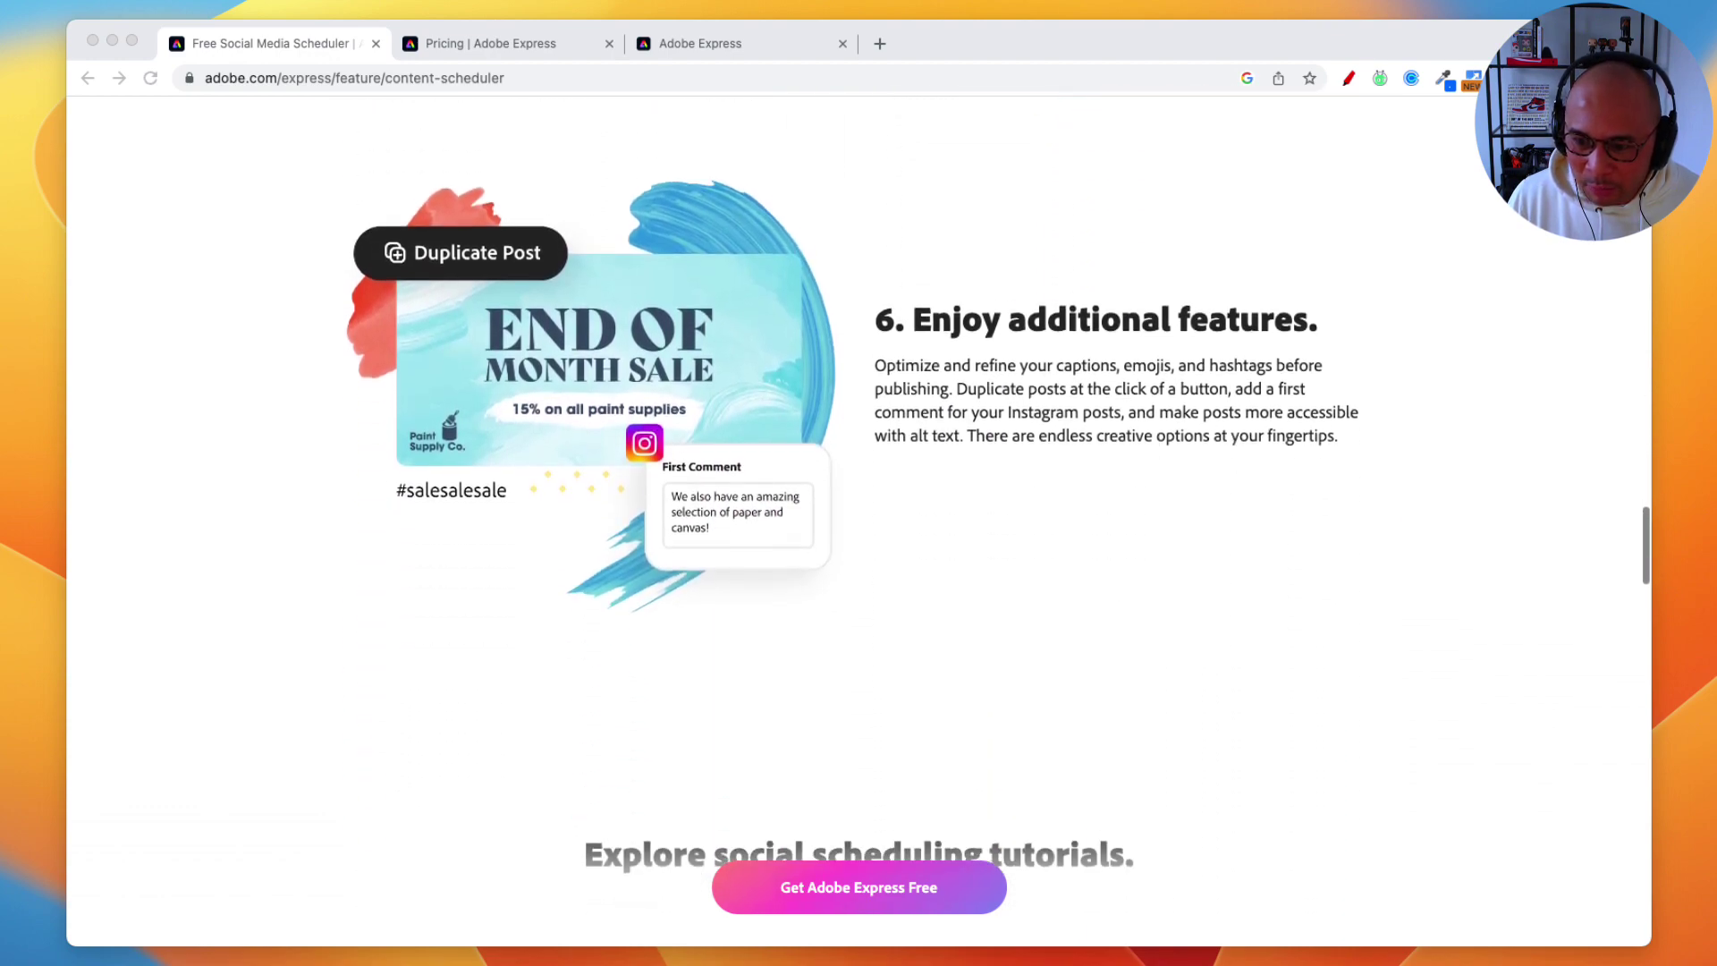
pyautogui.scroll(9, 859, 536)
pyautogui.scroll(15, 859, 538)
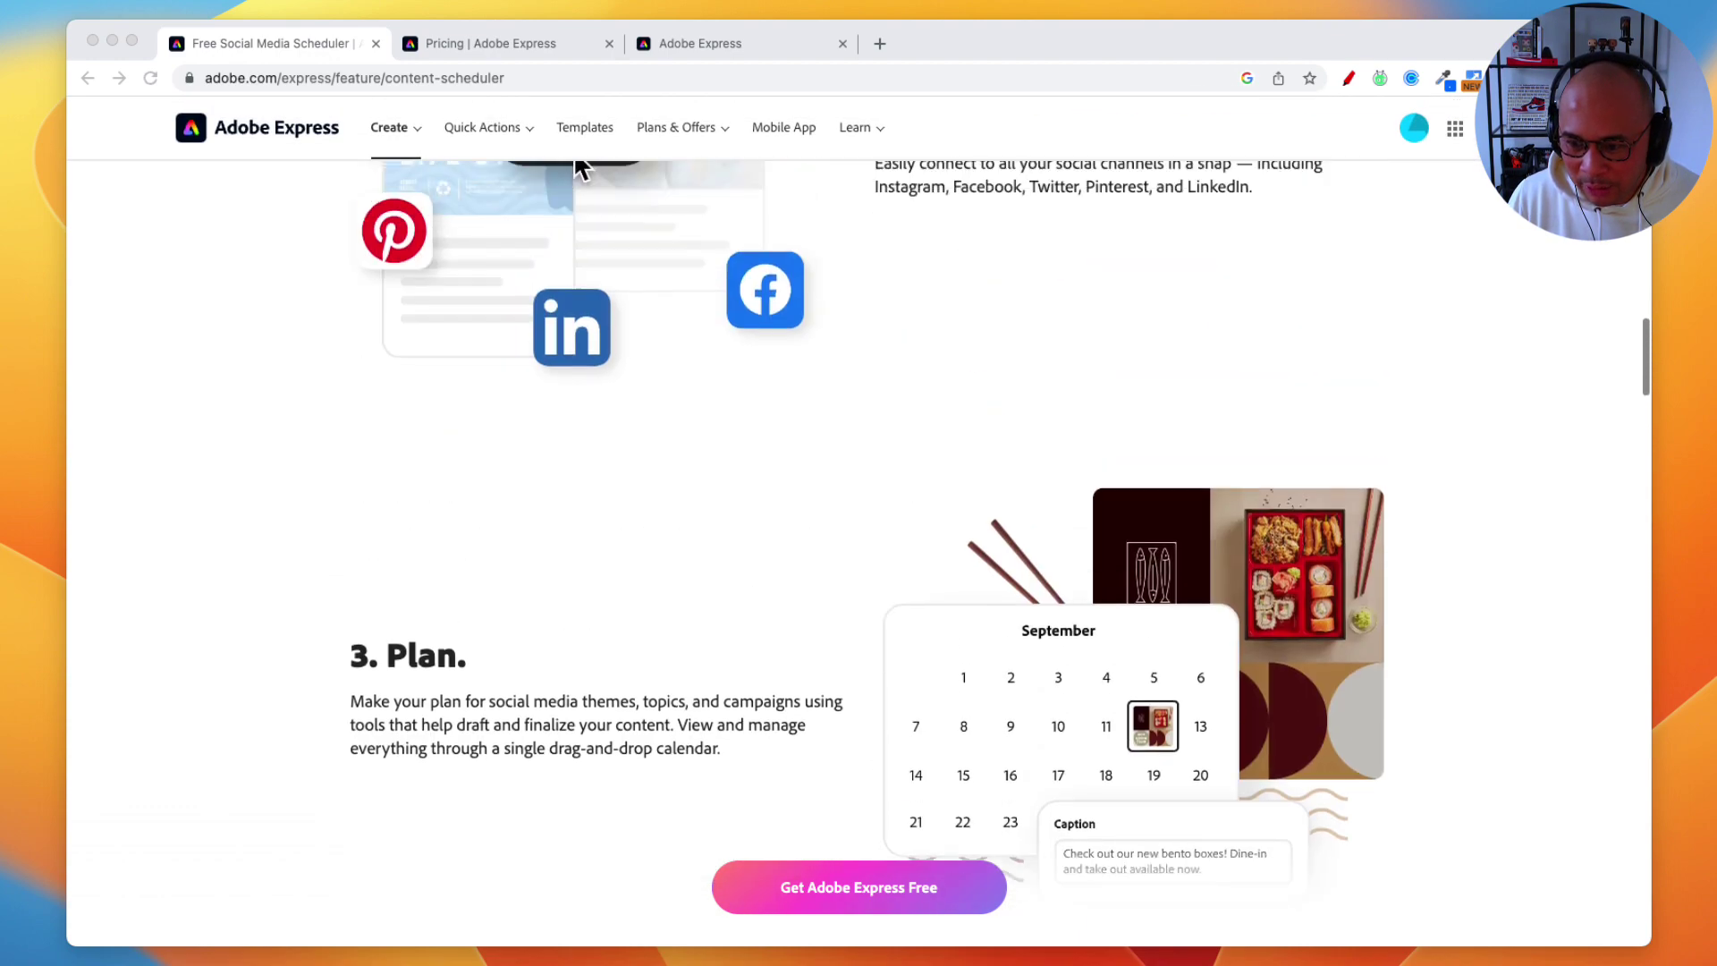
pyautogui.scroll(6, 858, 537)
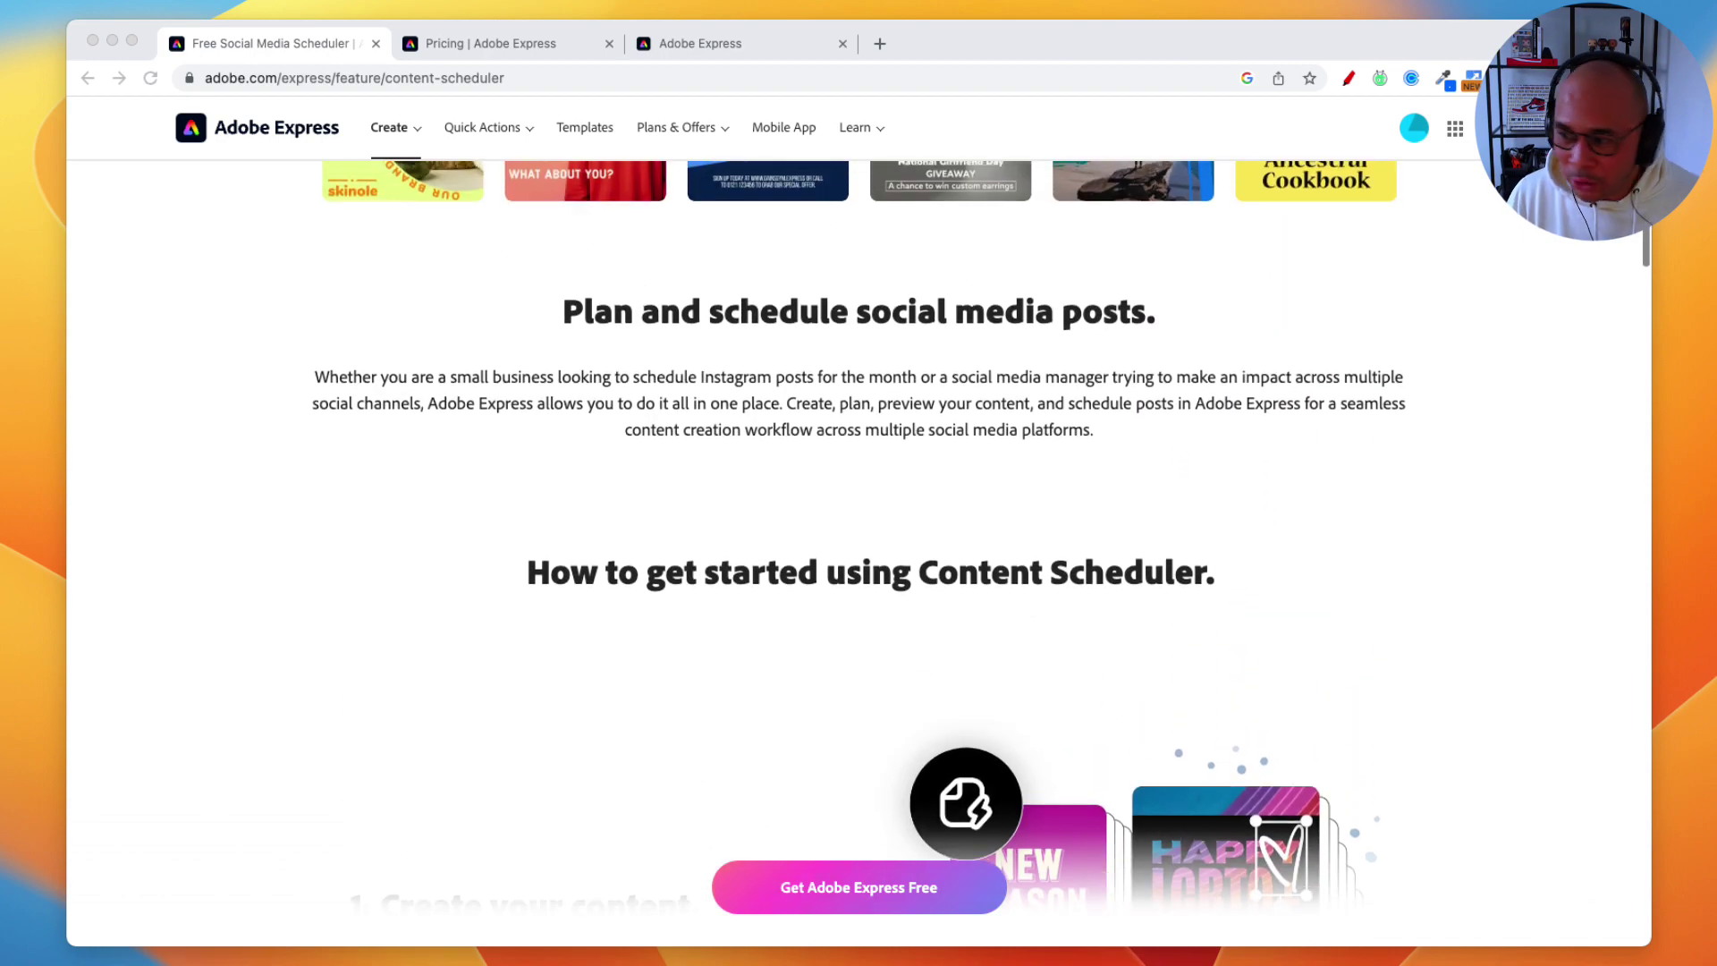
pyautogui.scroll(10, 860, 537)
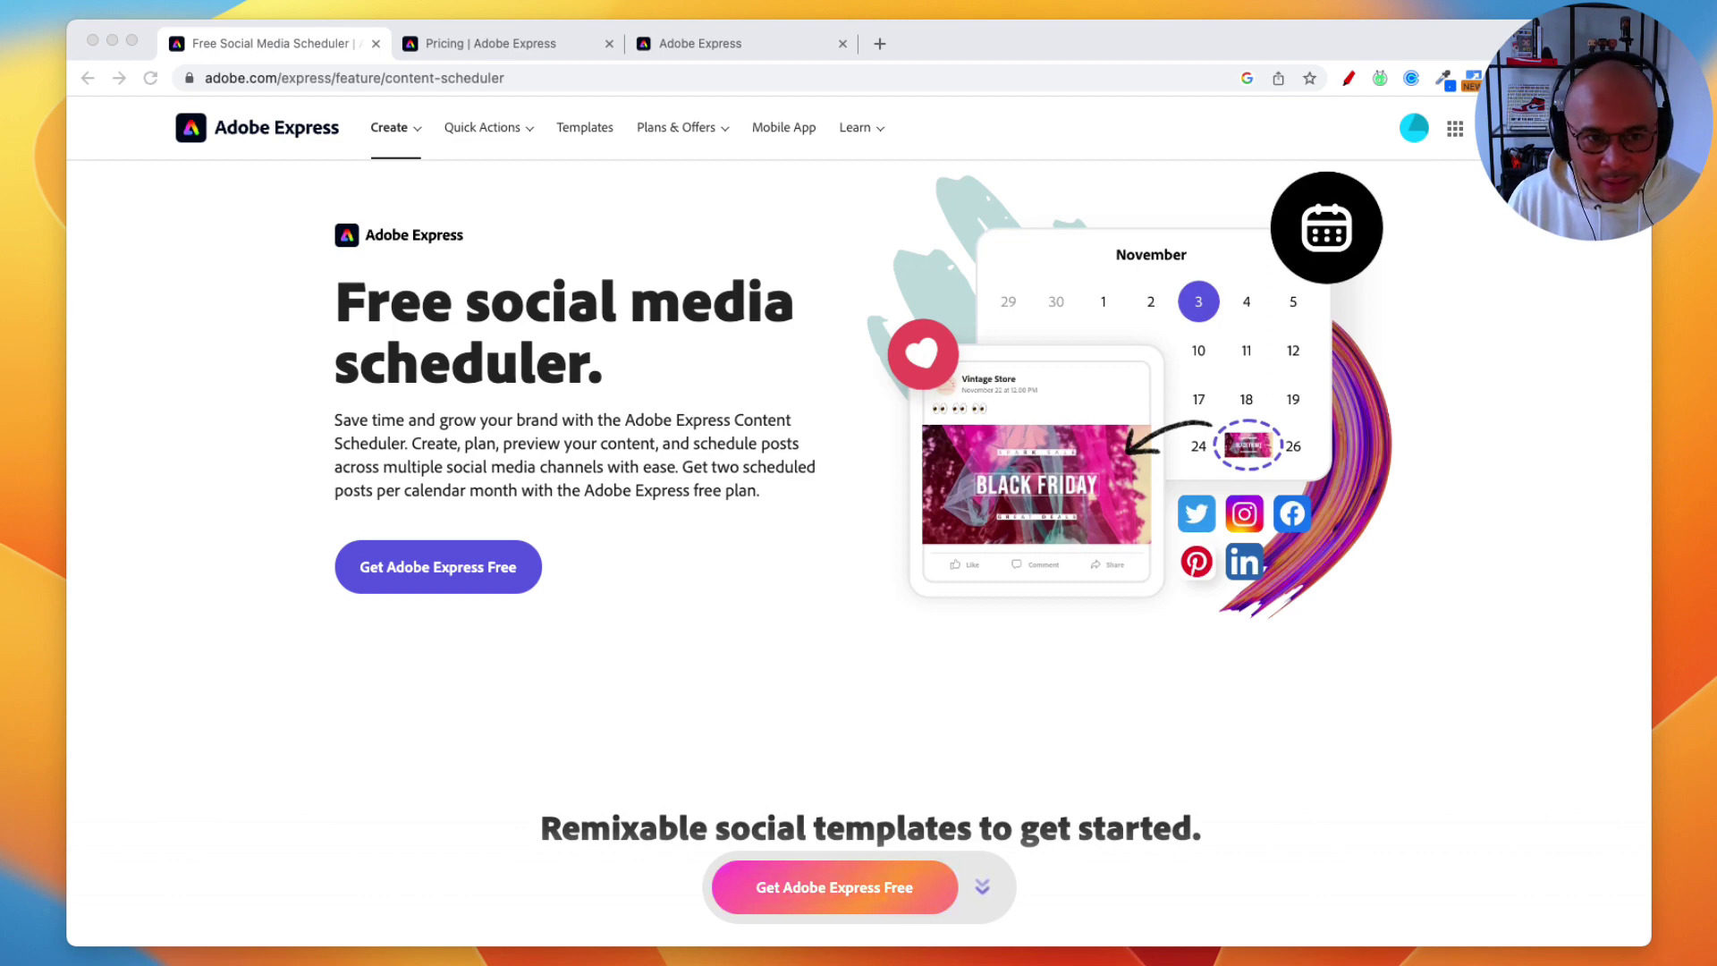
# Review the Adobe Express pricing page and compare the Premium plan's monthly and annual prices
pyautogui.click(517, 44)
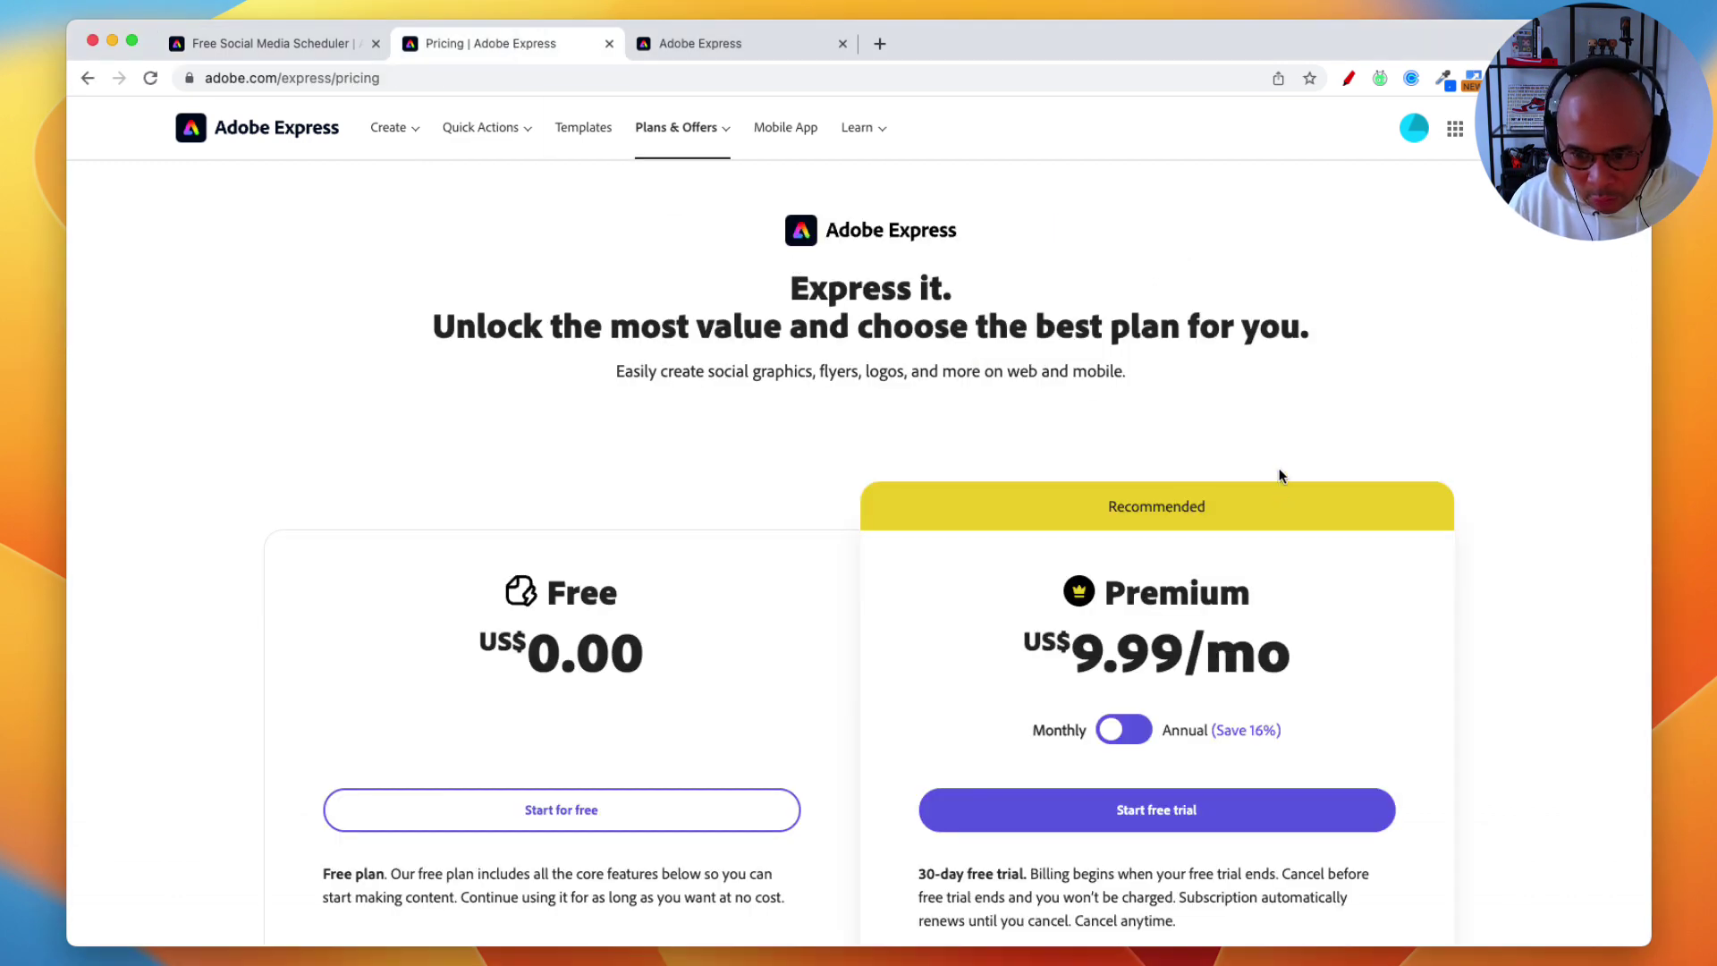
pyautogui.click(1125, 731)
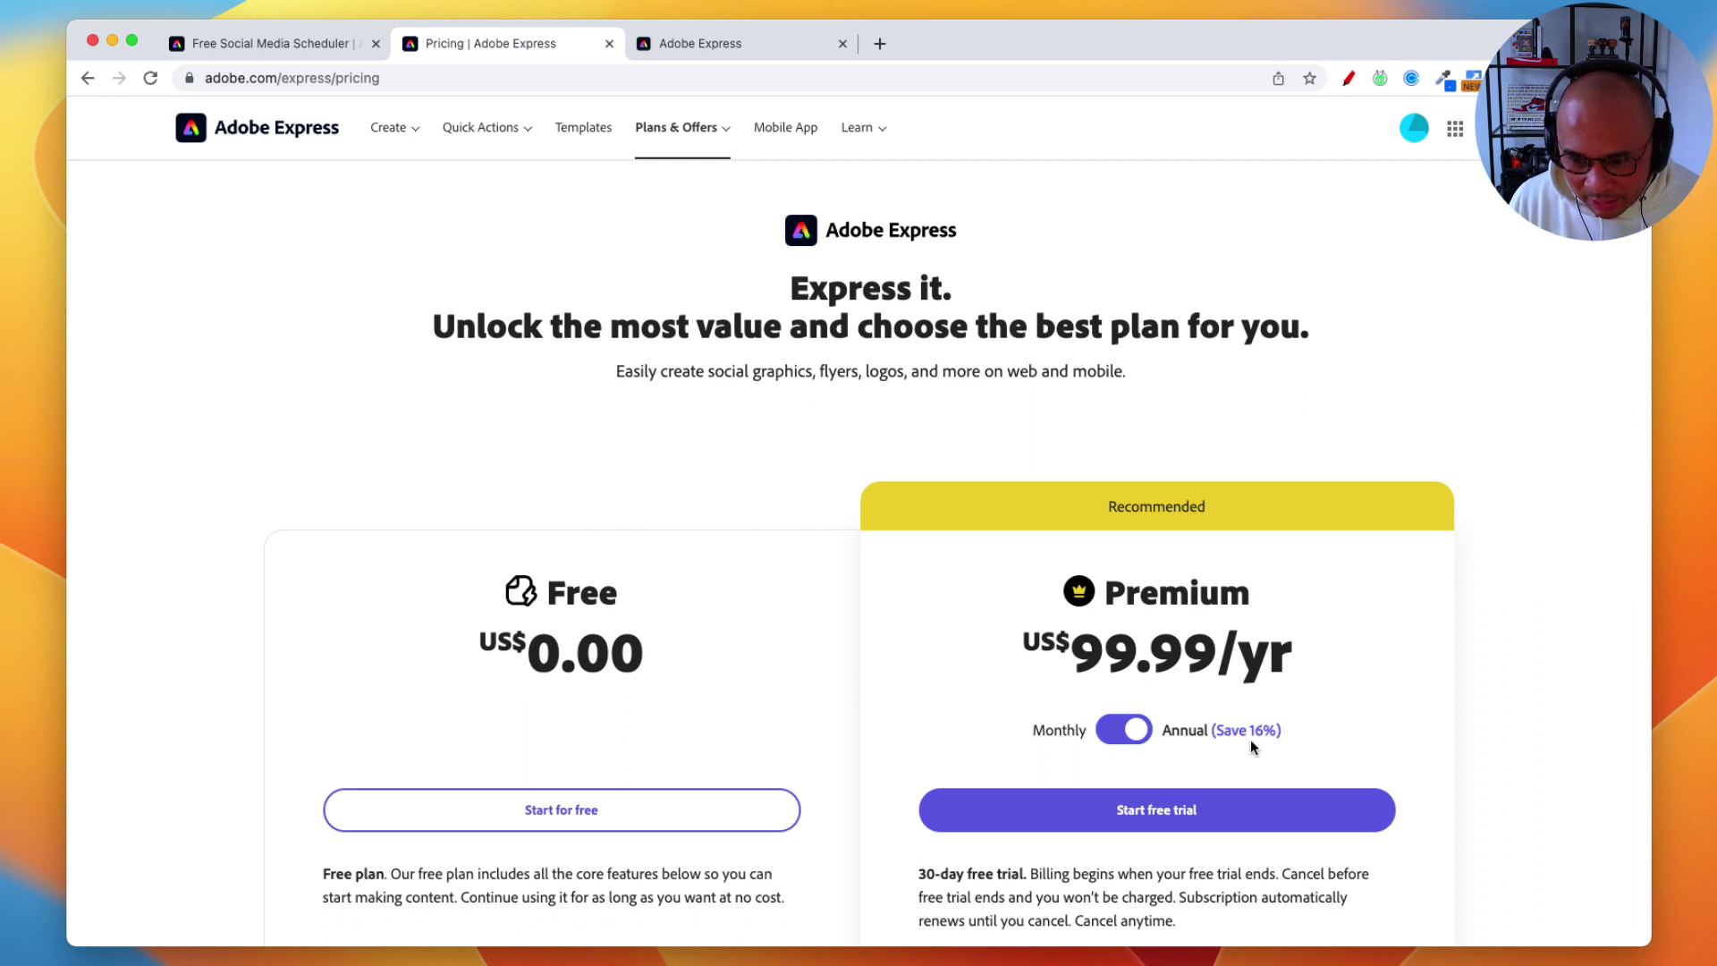
pyautogui.click(1127, 740)
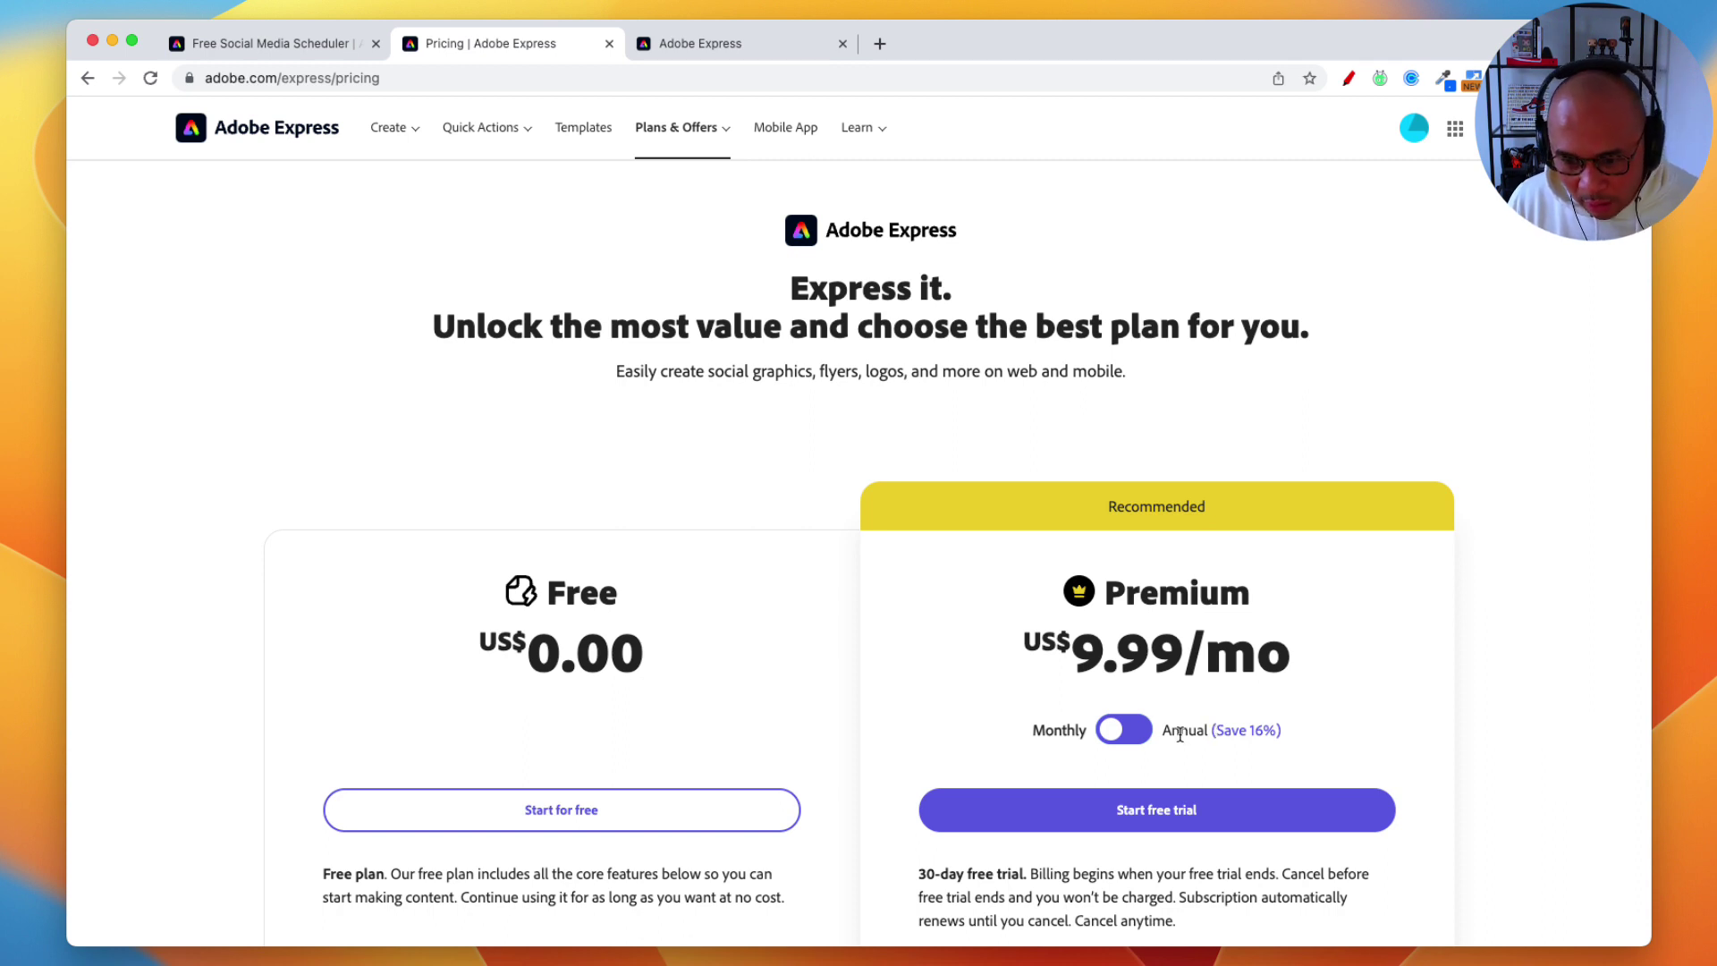
pyautogui.click(1125, 735)
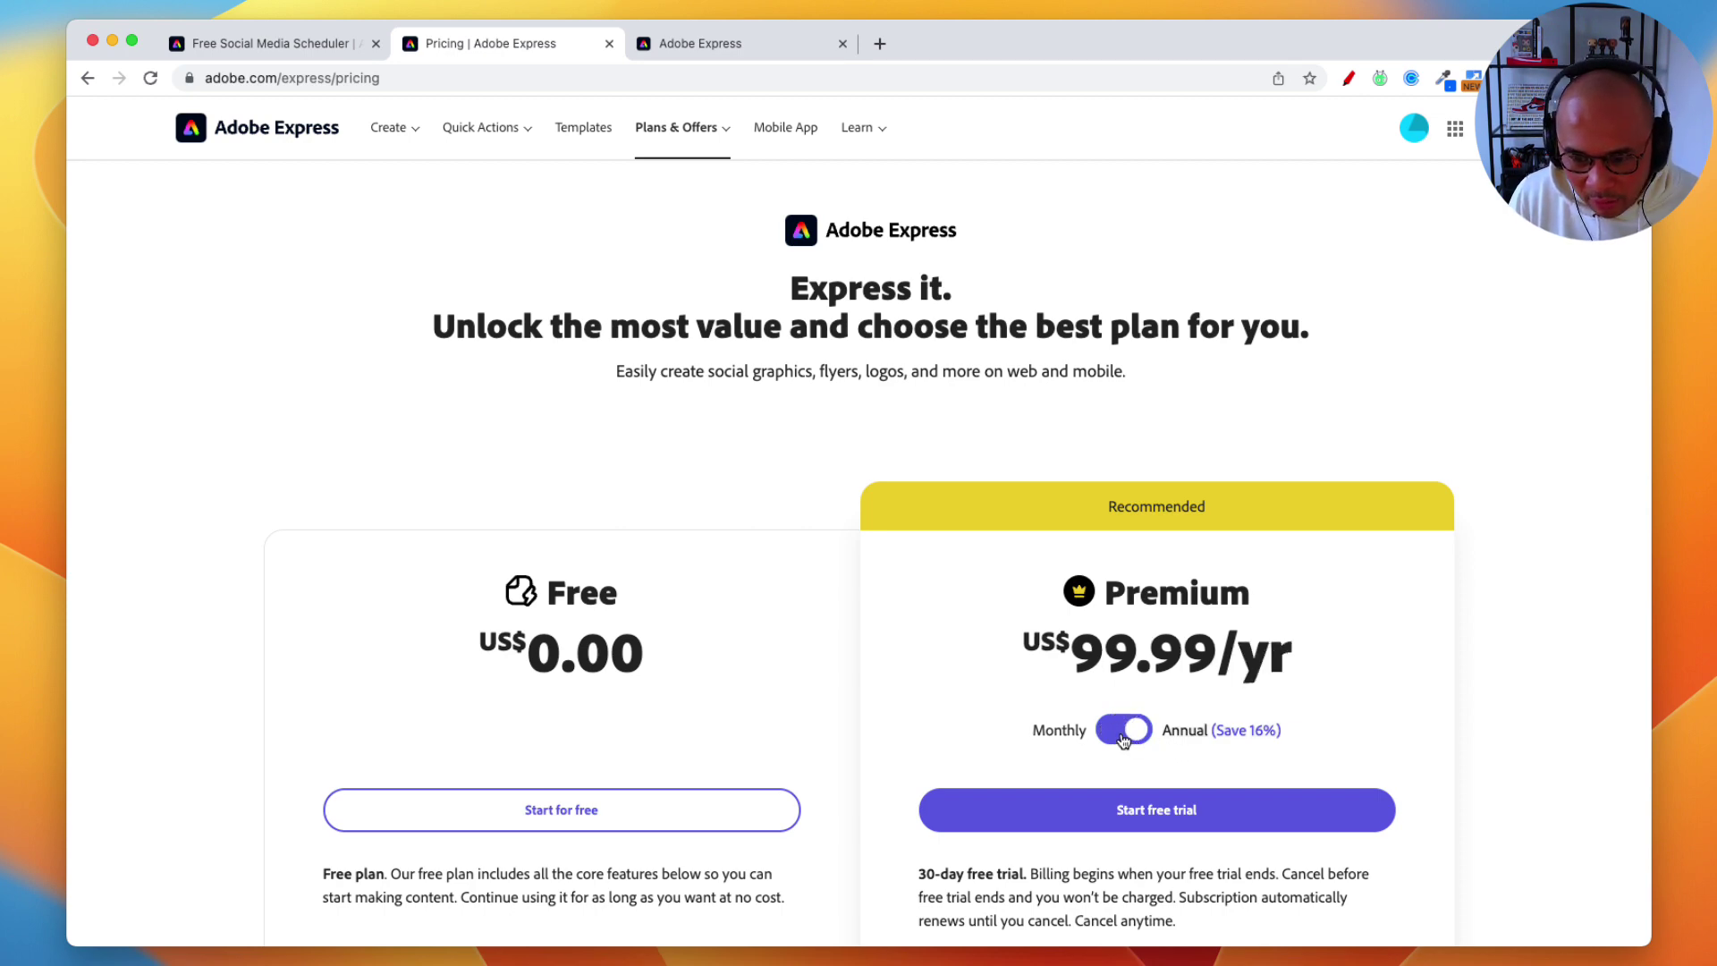
pyautogui.click(1124, 737)
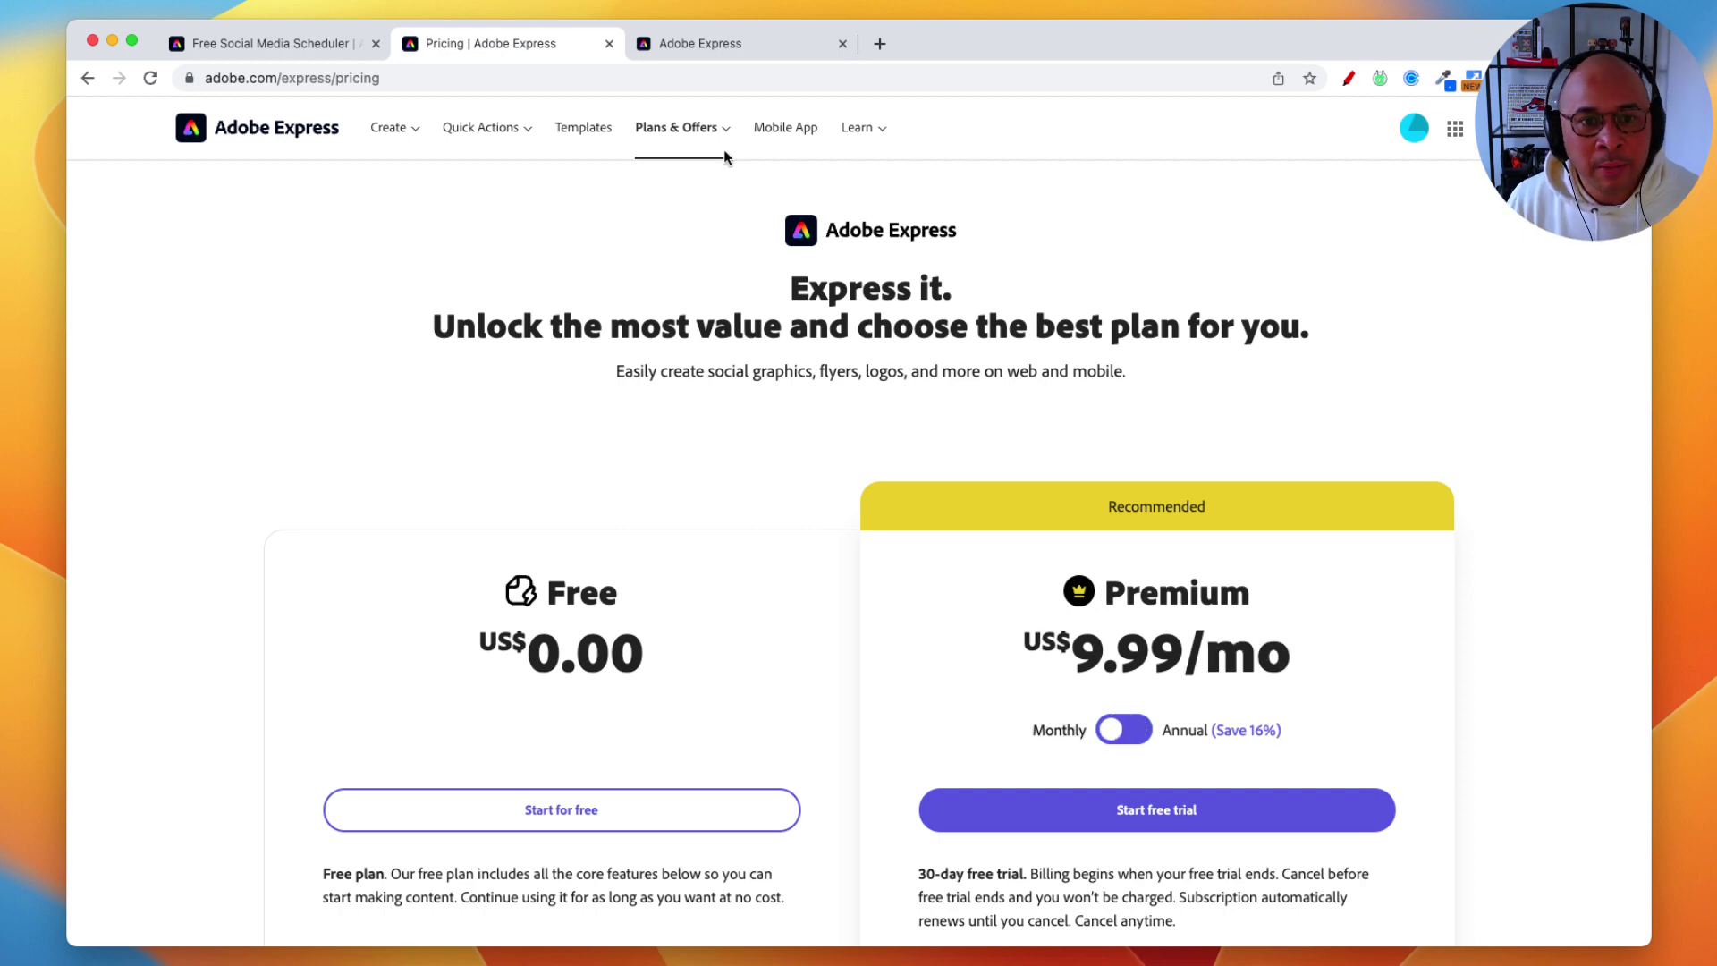
# Go to the Adobe Express projects list and open the "Video Podcast" thumbnail project for editing
pyautogui.click(701, 45)
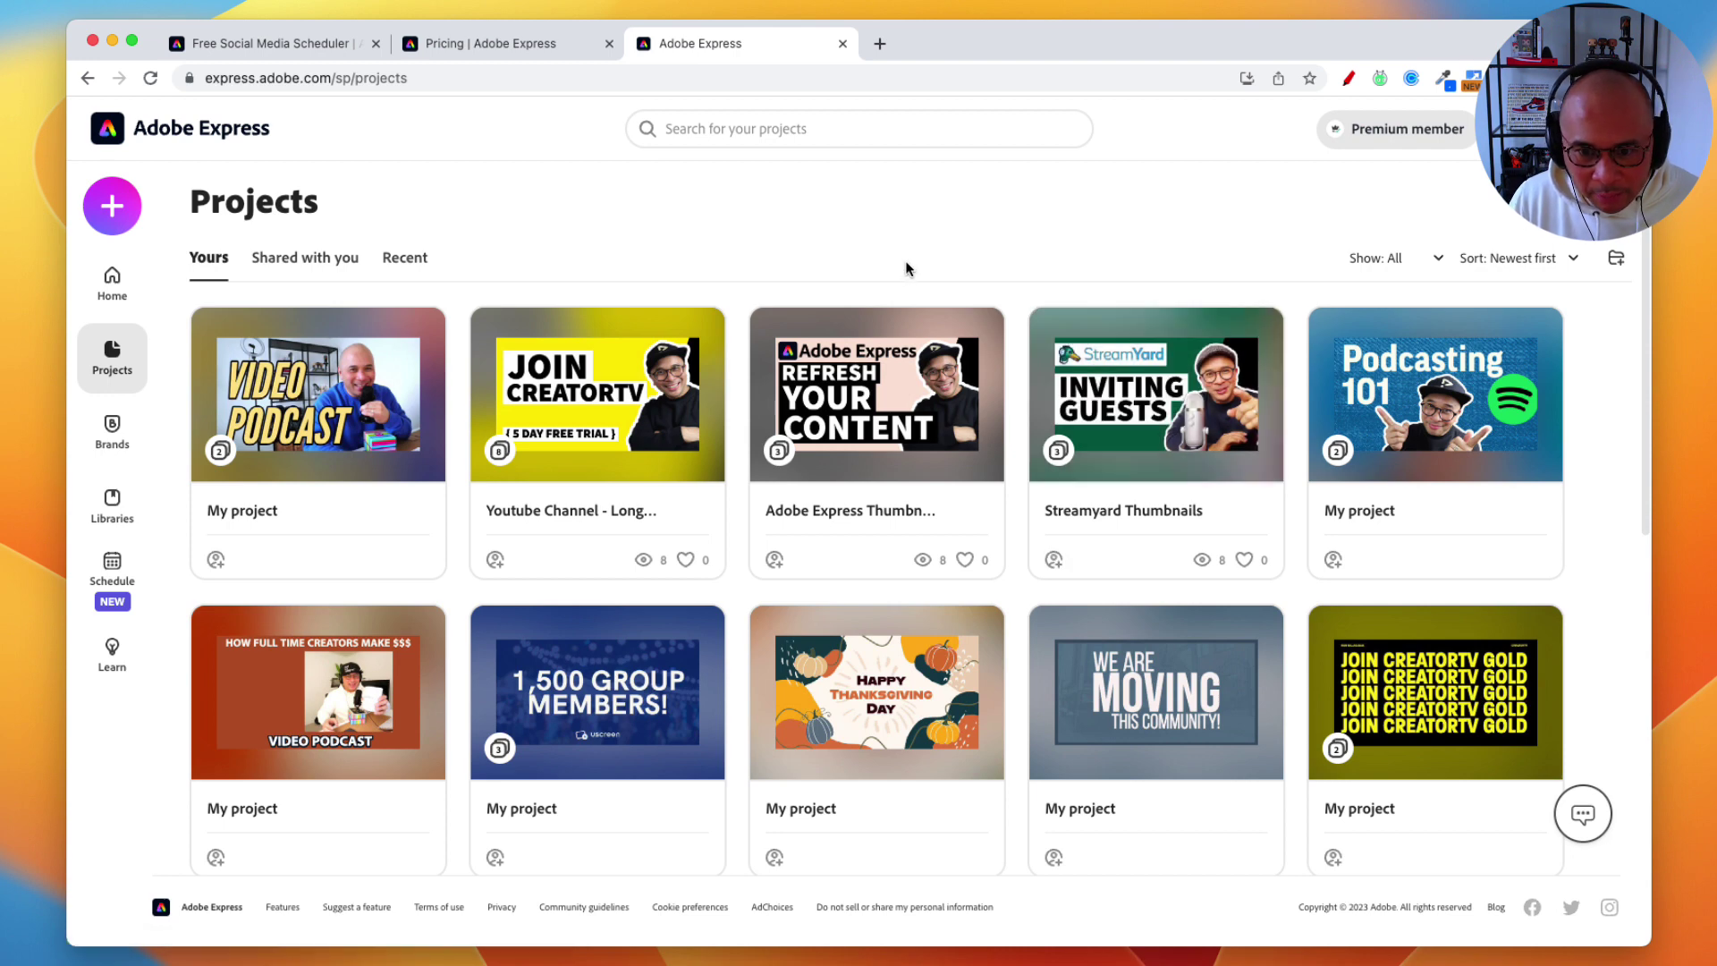
pyautogui.moveTo(829, 644)
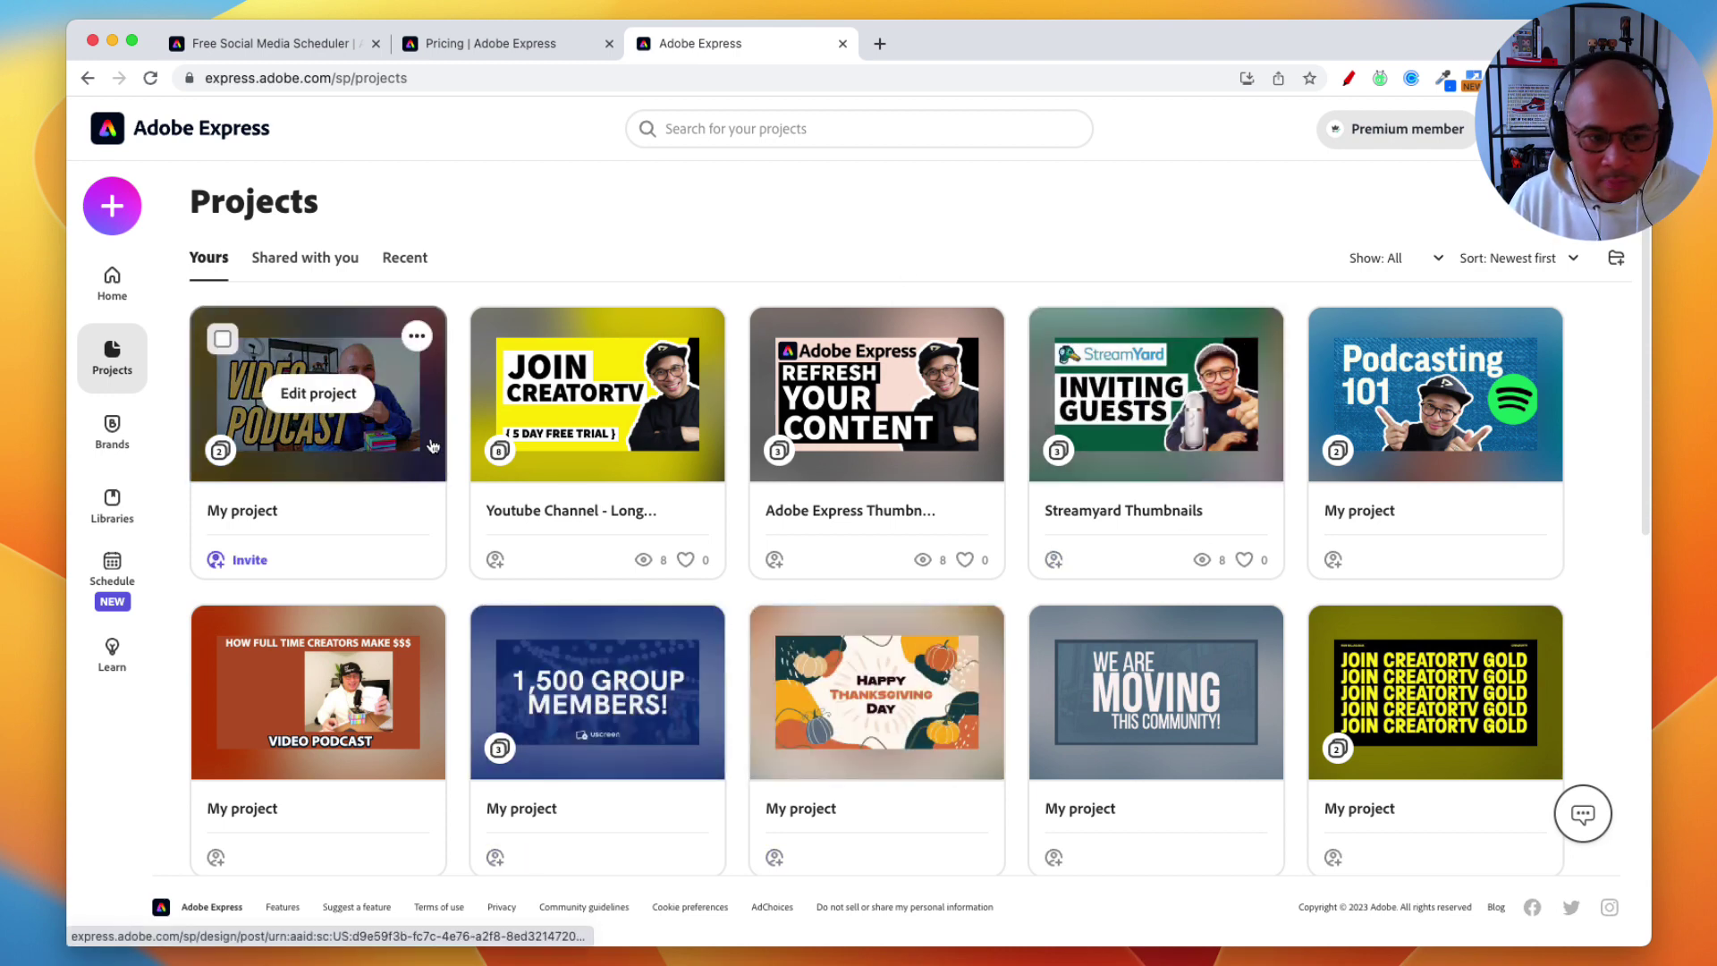
pyautogui.moveTo(329, 546)
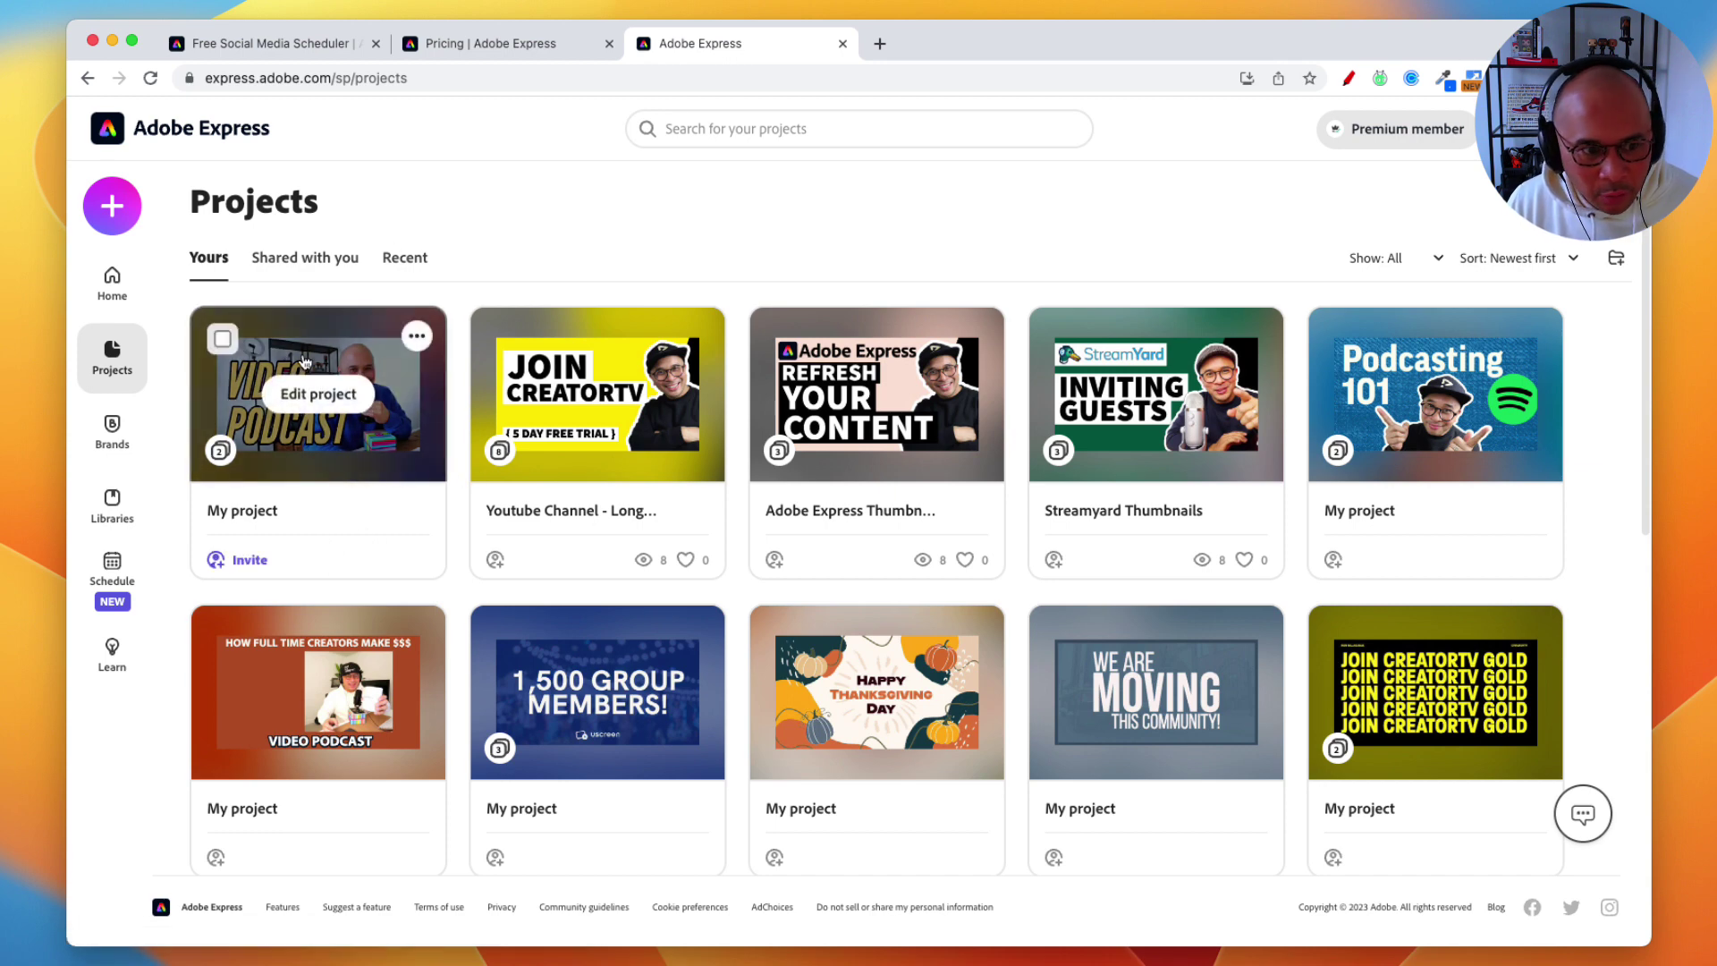
pyautogui.click(1347, 77)
pyautogui.moveTo(469, 300)
pyautogui.mouseDown()
pyautogui.moveTo(184, 296)
pyautogui.moveTo(192, 547)
pyautogui.moveTo(240, 587)
pyautogui.moveTo(451, 575)
pyautogui.moveTo(463, 301)
pyautogui.mouseUp()
pyautogui.press('Escape')
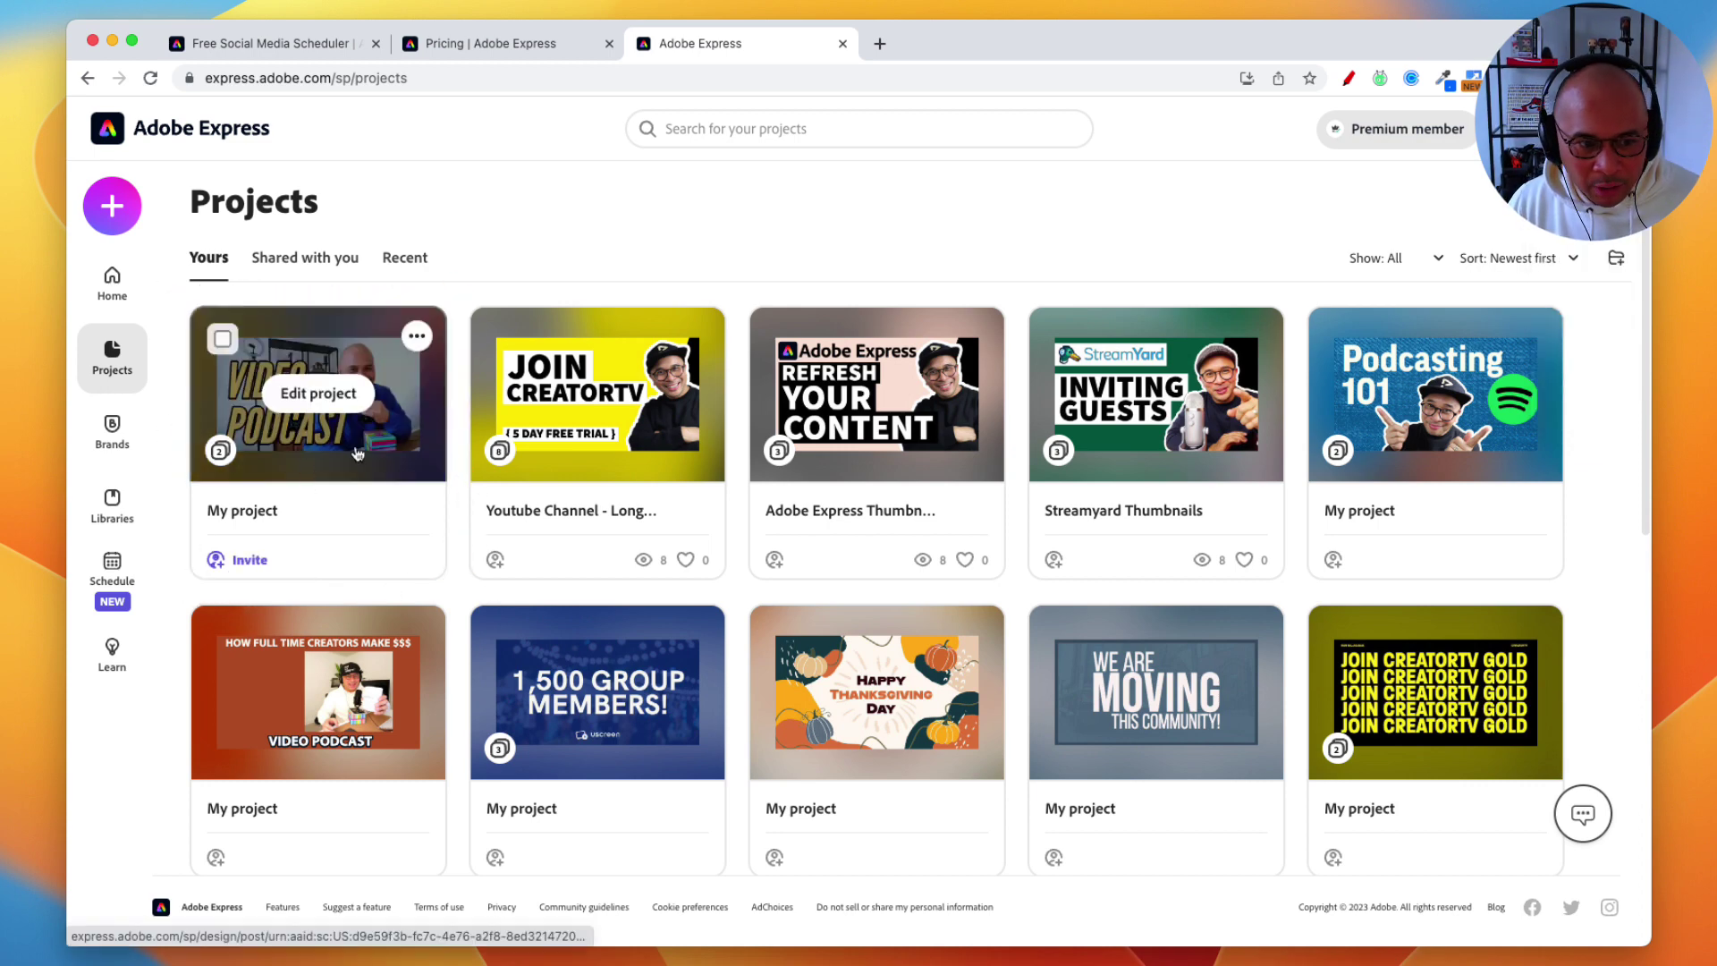
pyautogui.click(318, 427)
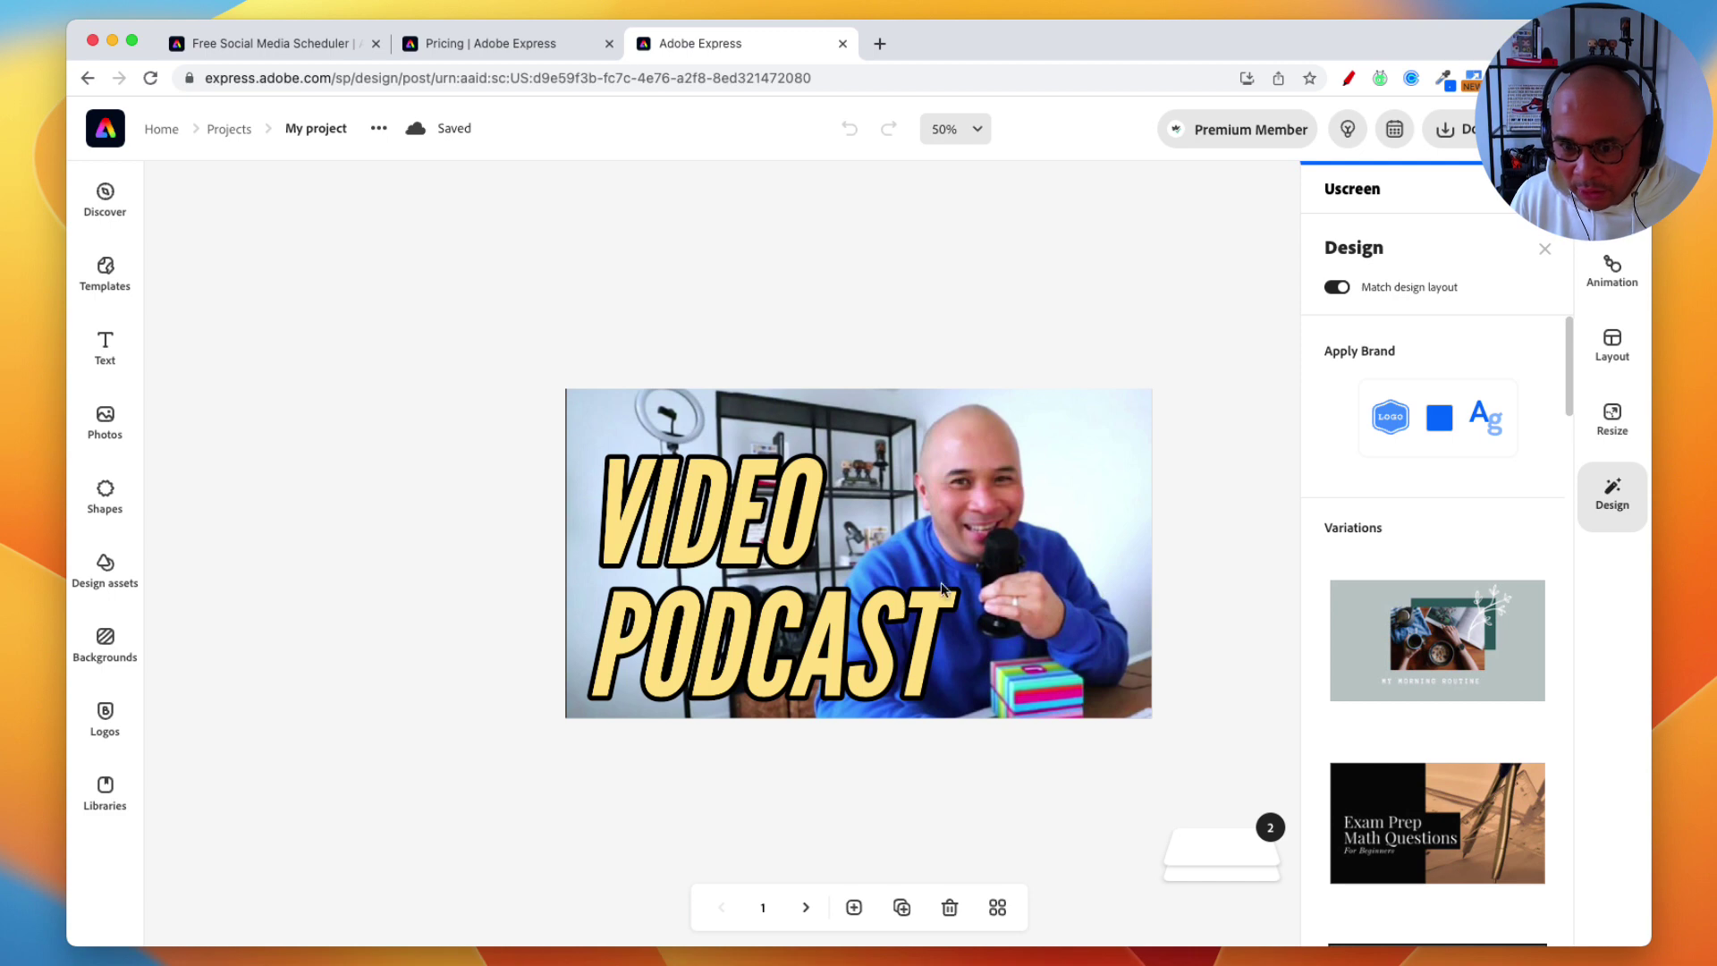
# Try shifting the "VIDEO PODCAST" text on the thumbnail, undo the move and deselect the text
pyautogui.click(769, 591)
pyautogui.moveTo(760, 547); pyautogui.dragTo(817, 535)
pyautogui.press('super+z')
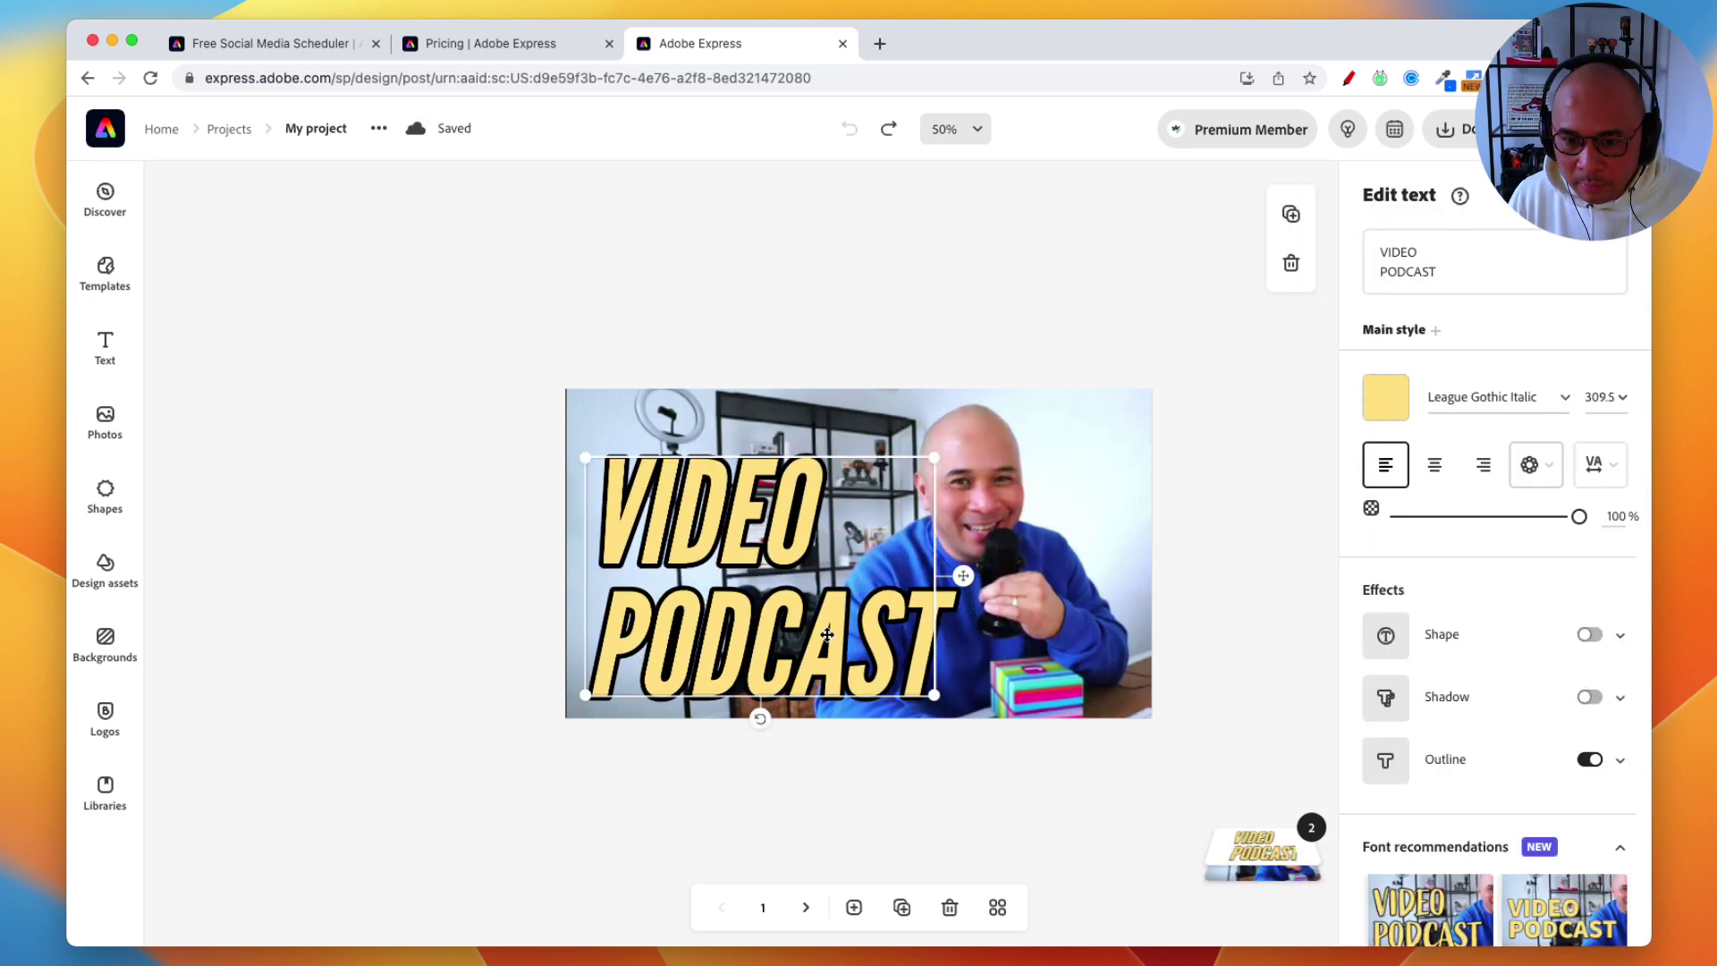
pyautogui.click(1191, 531)
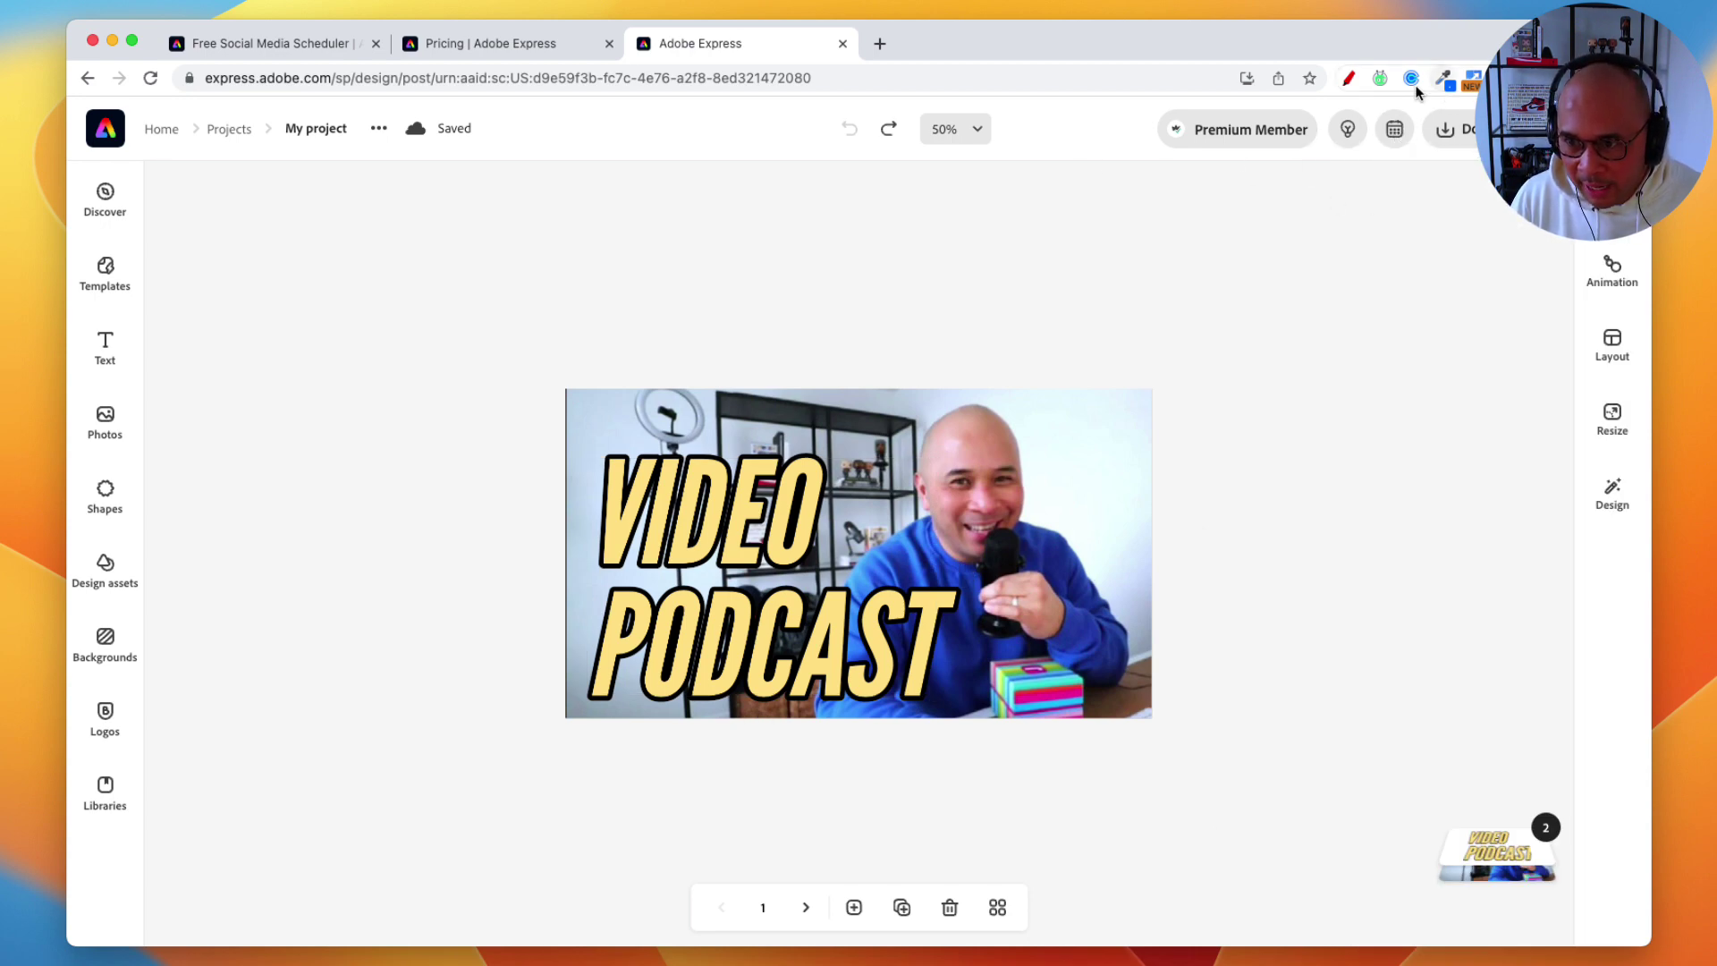
# Mark the project's scheduling control with a red circle and an arrow, and clear the annotations
pyautogui.click(1348, 78)
pyautogui.moveTo(1584, 112)
pyautogui.mouseDown()
pyautogui.moveTo(1381, 456)
pyautogui.moveTo(1141, 414)
pyautogui.moveTo(1230, 434)
pyautogui.moveTo(1227, 410)
pyautogui.mouseUp()
pyautogui.moveTo(1412, 100)
pyautogui.mouseDown()
pyautogui.moveTo(1372, 106)
pyautogui.moveTo(1349, 147)
pyautogui.moveTo(1405, 172)
pyautogui.moveTo(1430, 101)
pyautogui.mouseUp()
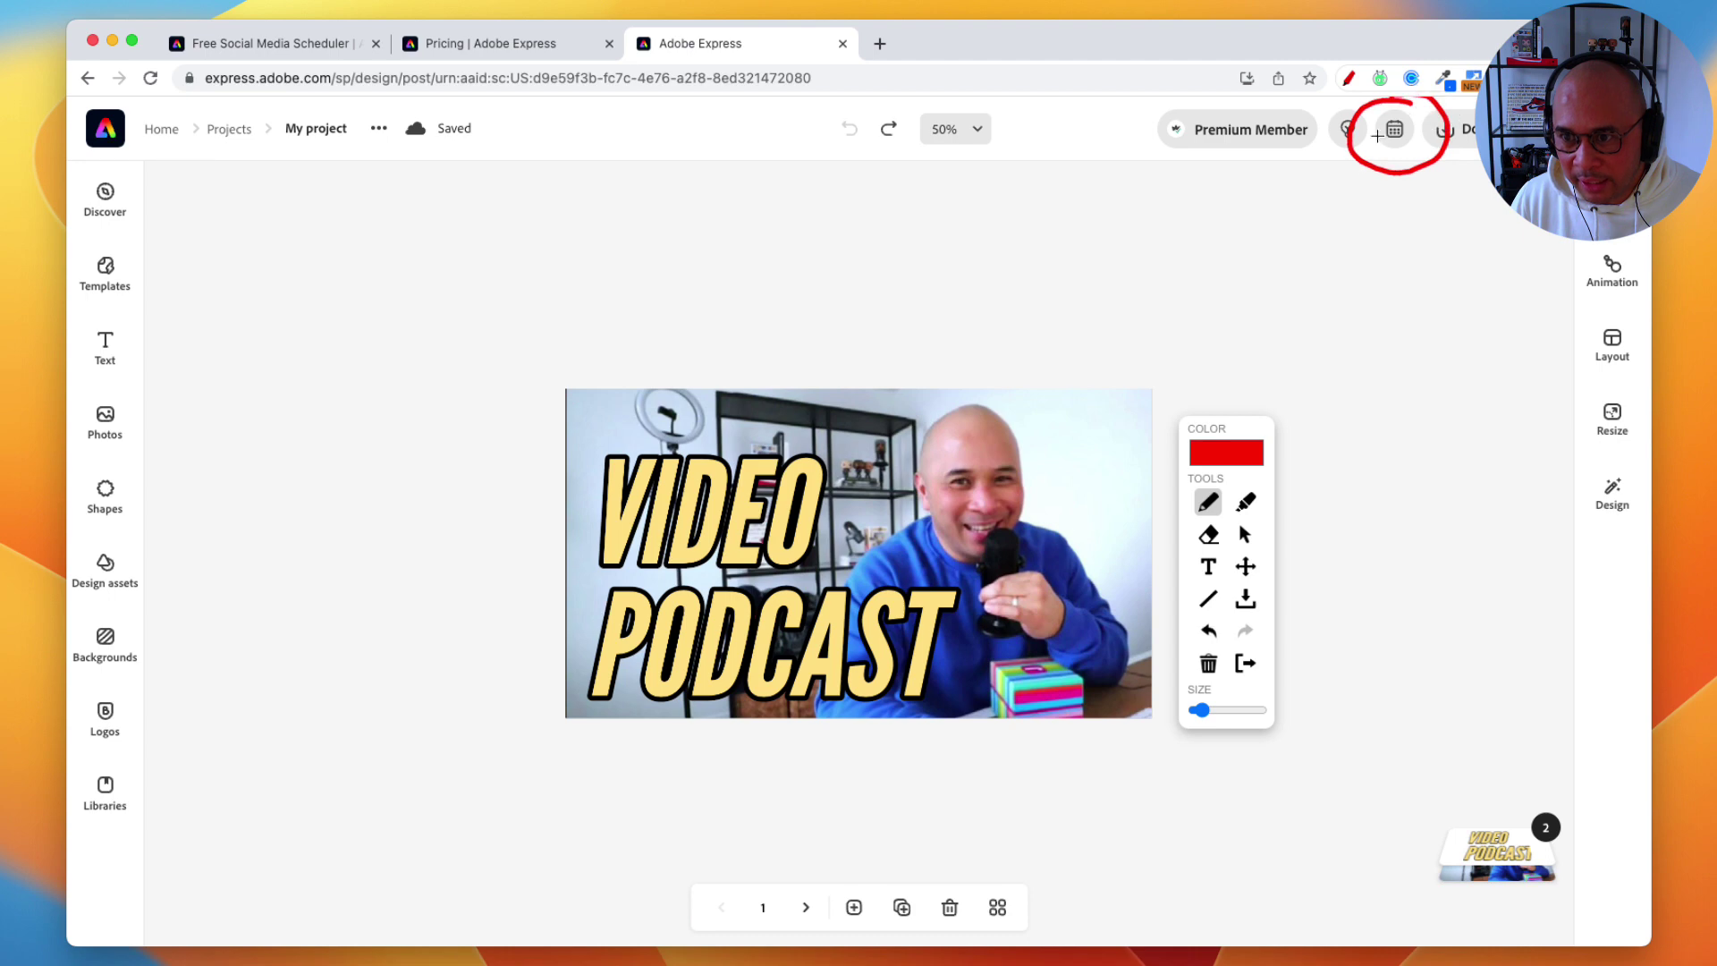
pyautogui.moveTo(1144, 334)
pyautogui.mouseDown()
pyautogui.moveTo(1266, 269)
pyautogui.moveTo(1338, 172)
pyautogui.moveTo(1305, 176)
pyautogui.moveTo(1337, 170)
pyautogui.moveTo(1339, 218)
pyautogui.mouseUp()
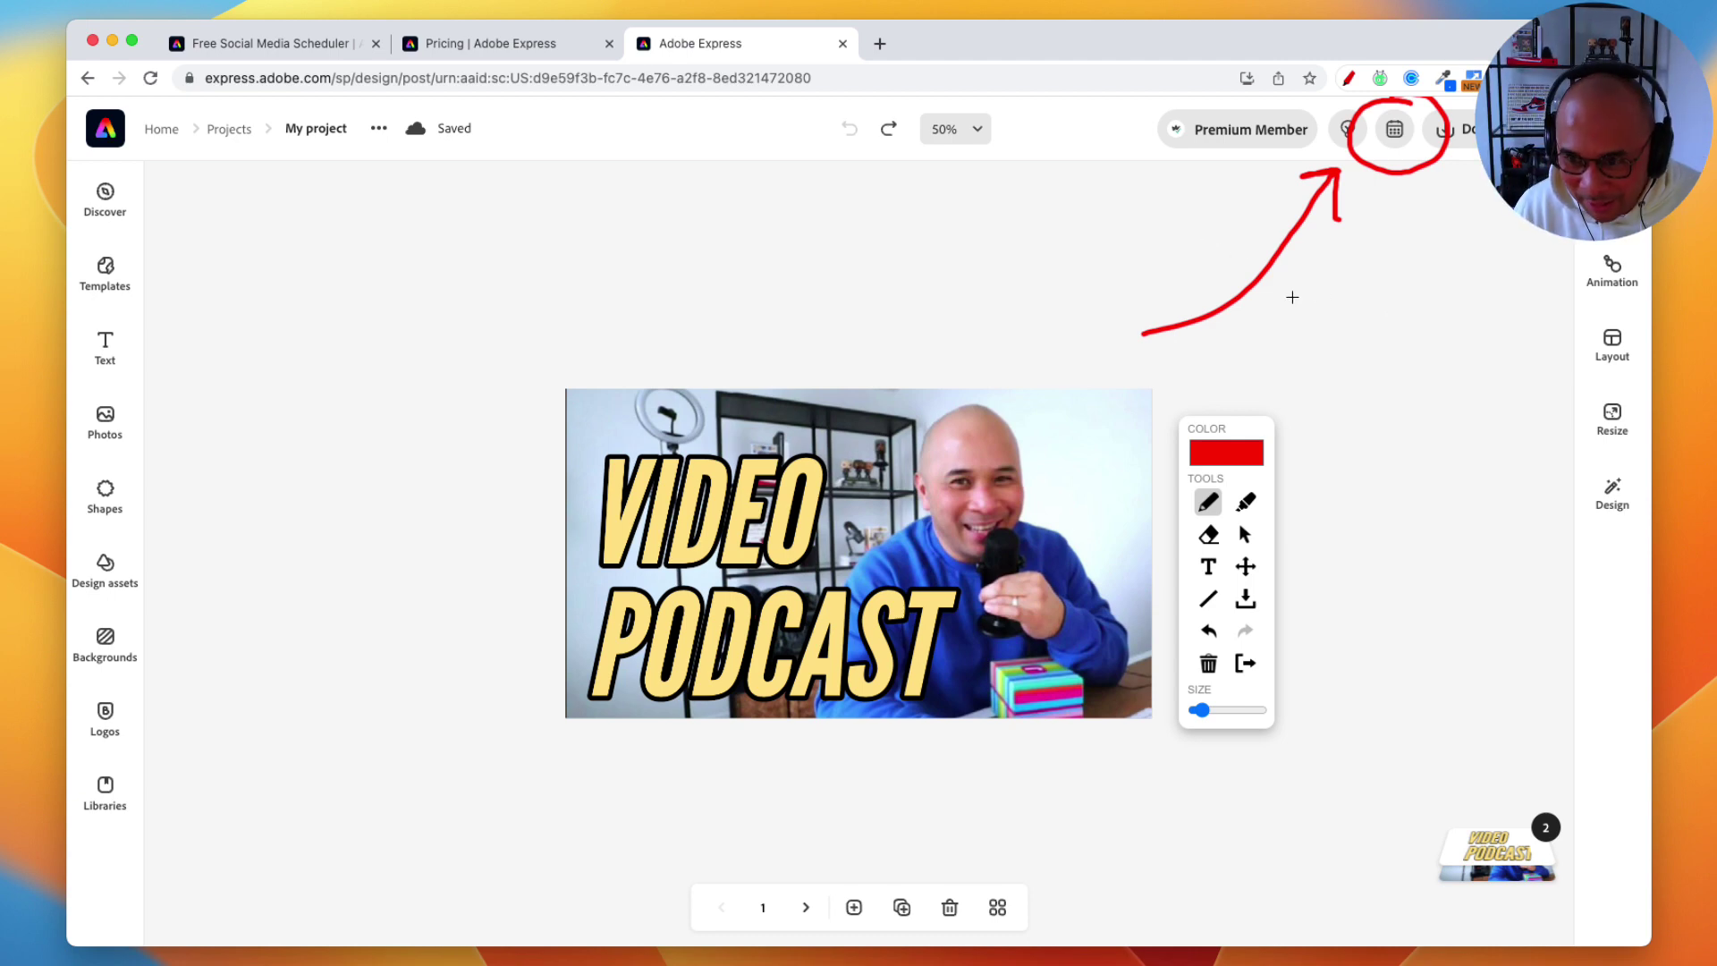
pyautogui.press('Escape')
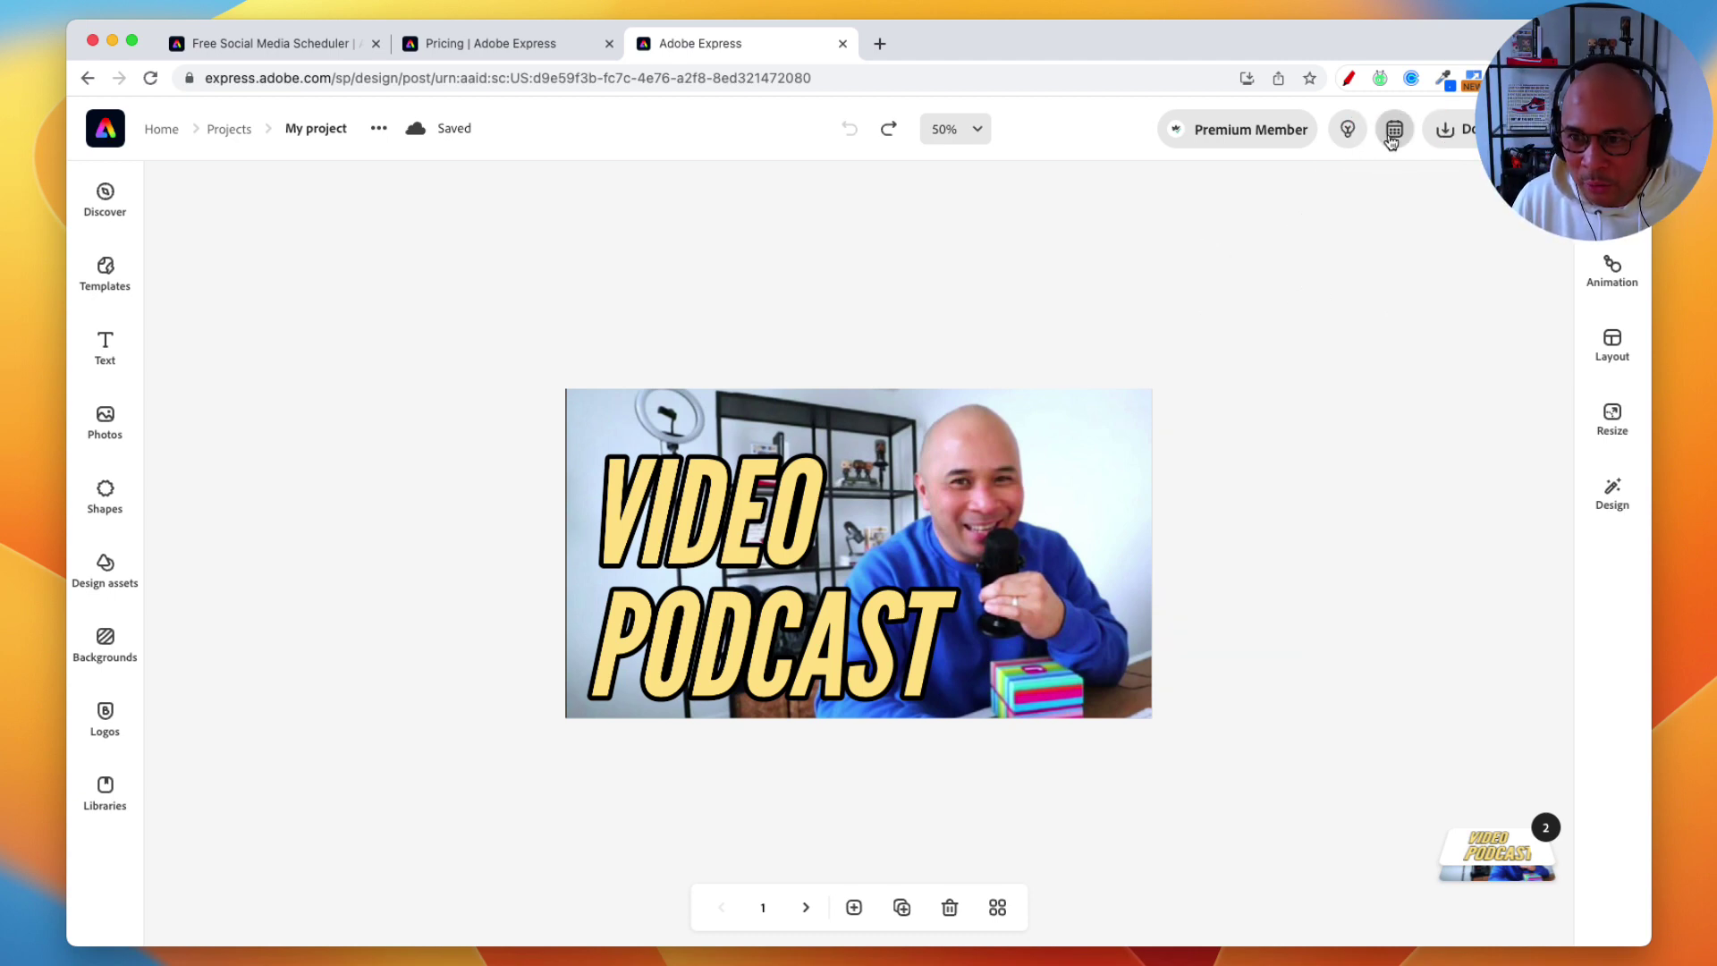
# Send the open project to the content scheduler as a new post and inspect its attached media
pyautogui.click(1393, 131)
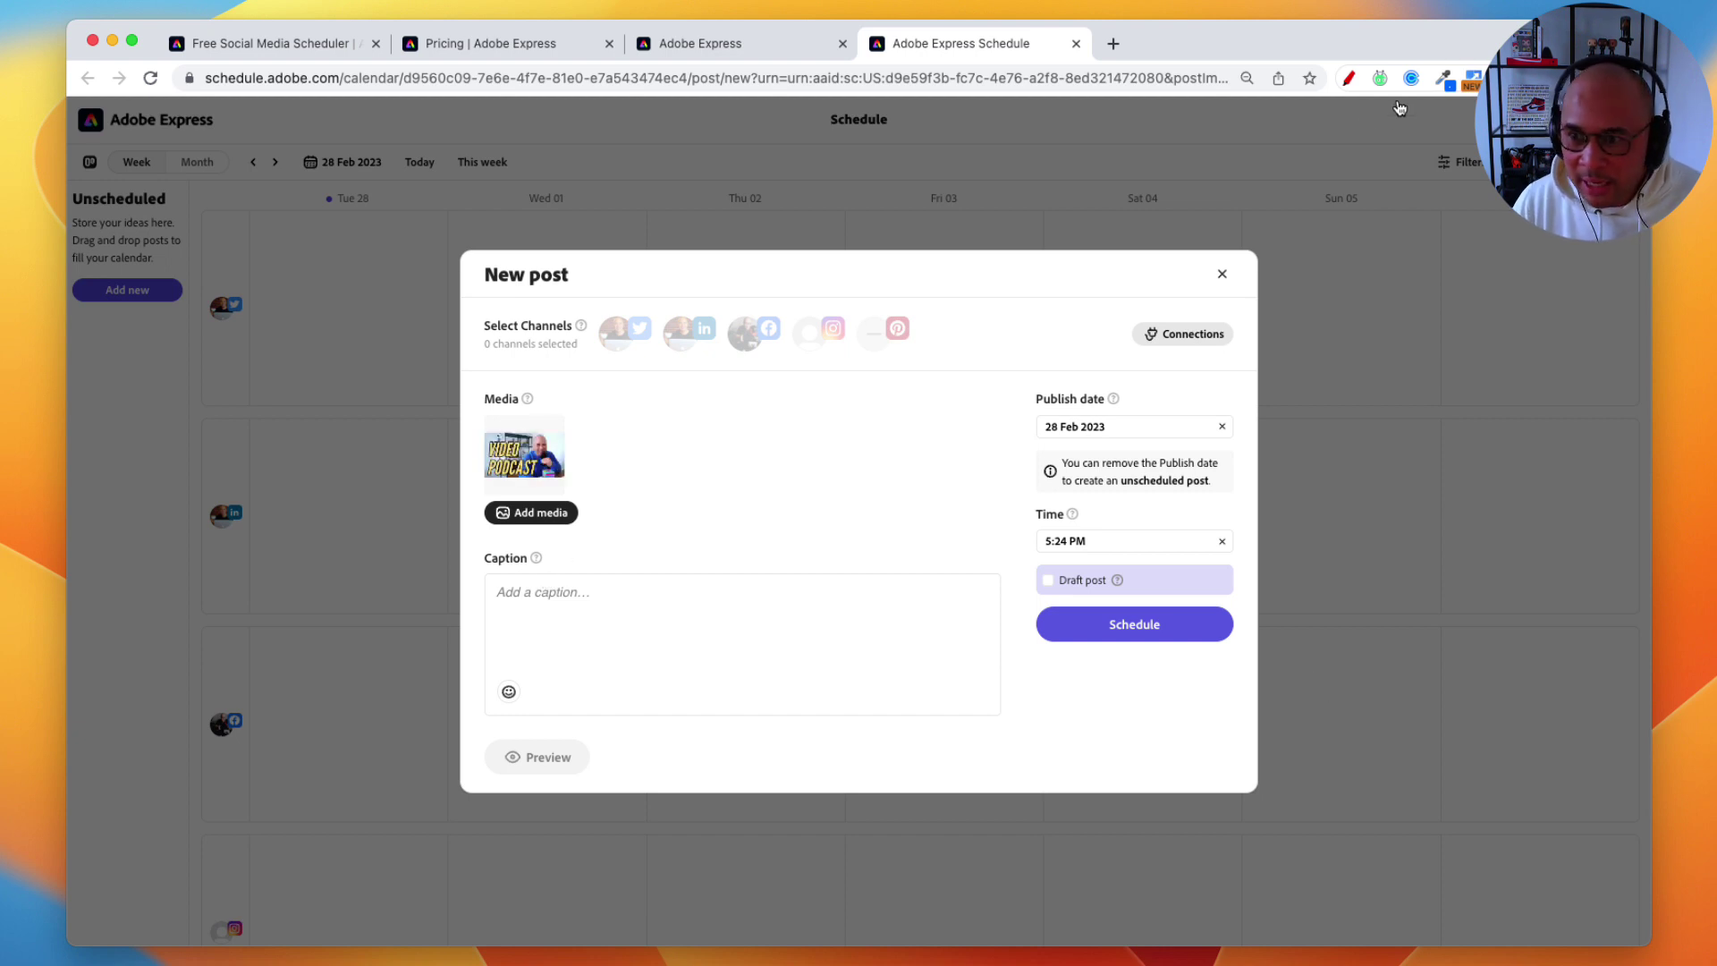
pyautogui.scroll(5, 741, 506)
pyautogui.moveTo(394, 605)
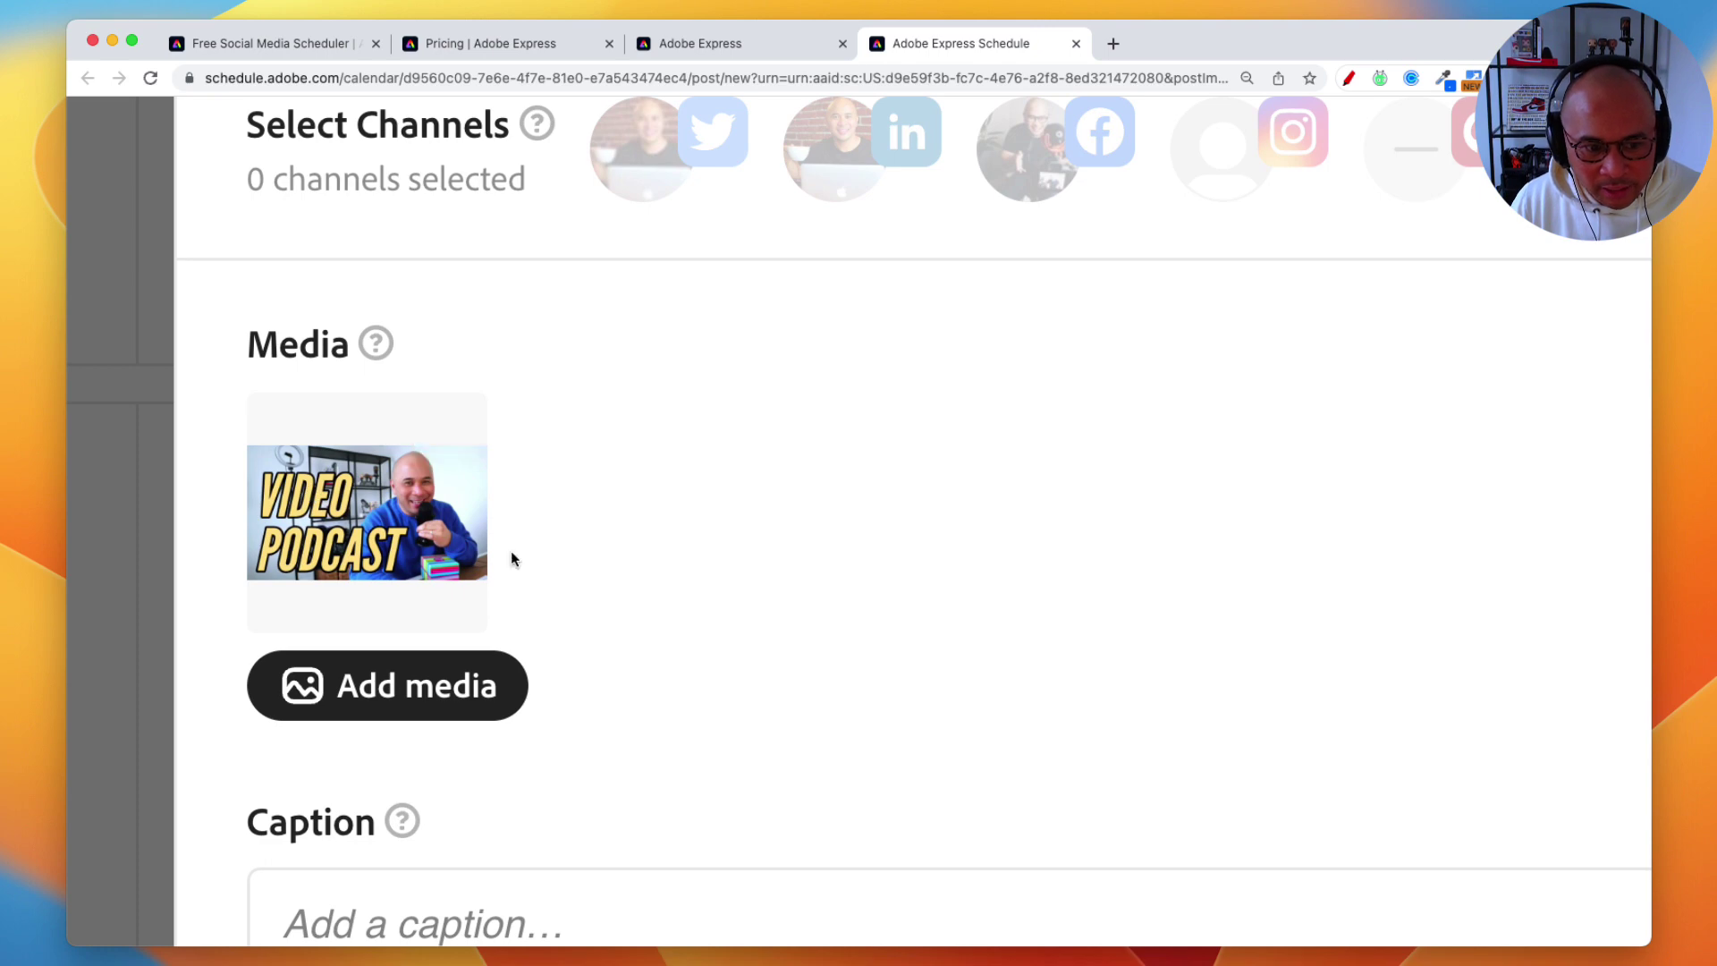
pyautogui.scroll(-5, 511, 563)
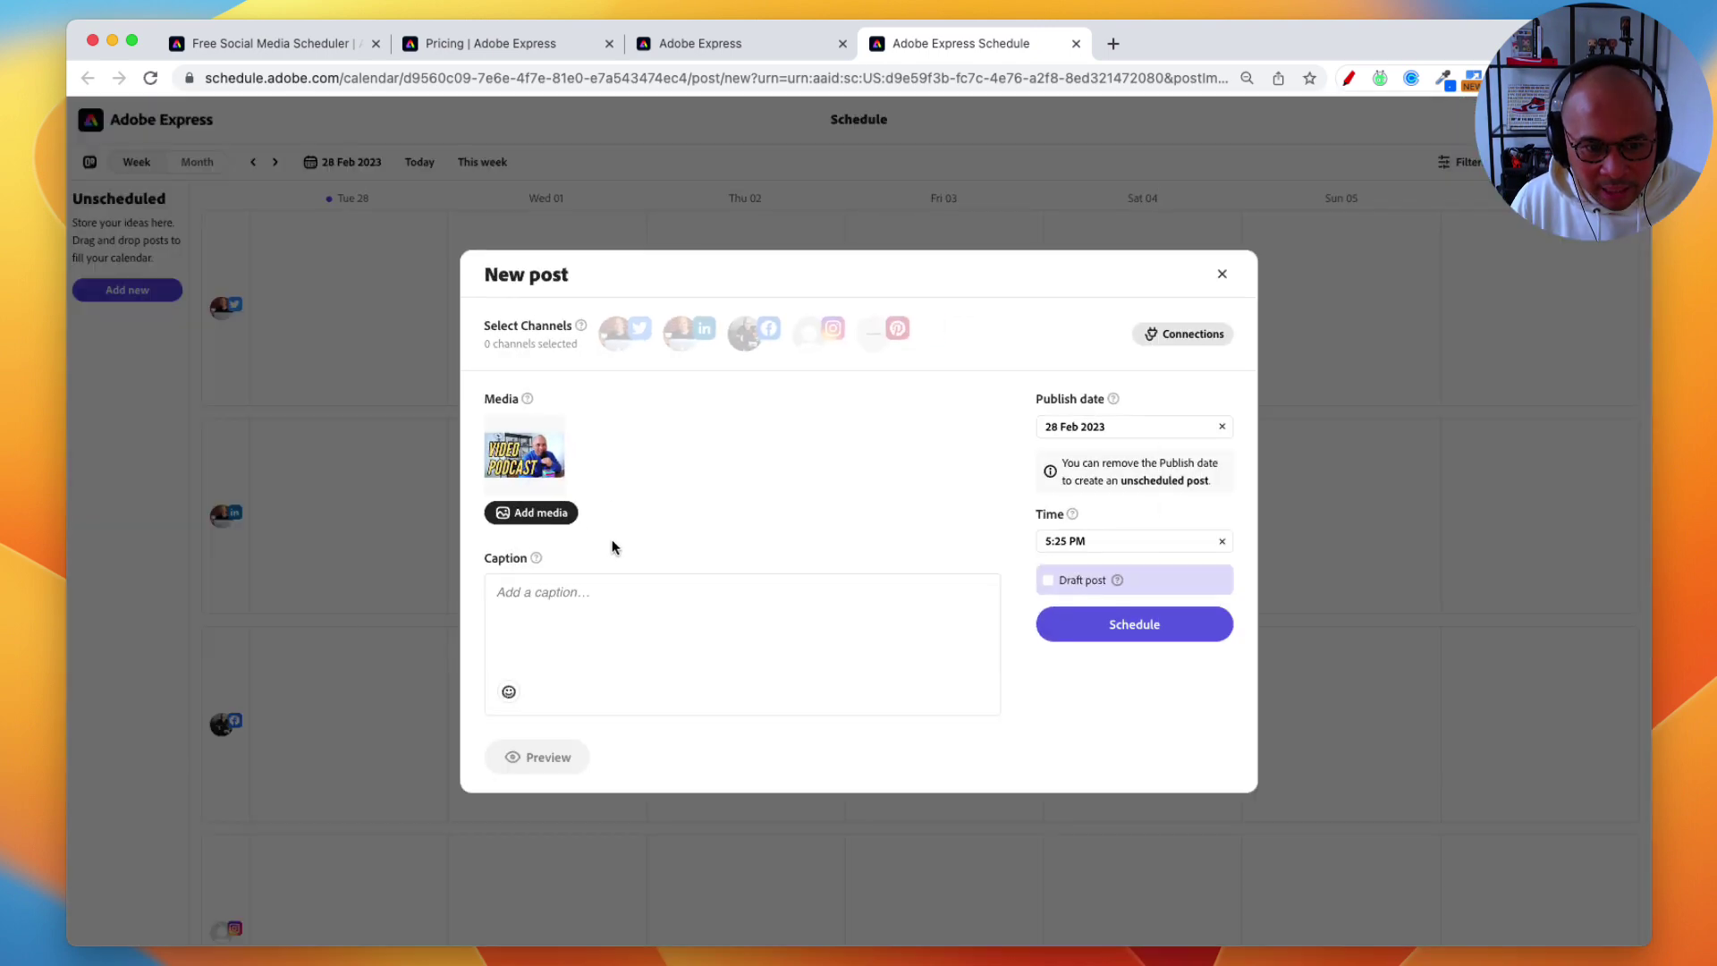
# Mark the new post's media, Add media option and caption area in red, and clear the annotations
pyautogui.click(1348, 78)
pyautogui.moveTo(577, 386)
pyautogui.mouseDown()
pyautogui.moveTo(468, 392)
pyautogui.moveTo(467, 487)
pyautogui.moveTo(597, 491)
pyautogui.moveTo(594, 387)
pyautogui.mouseUp()
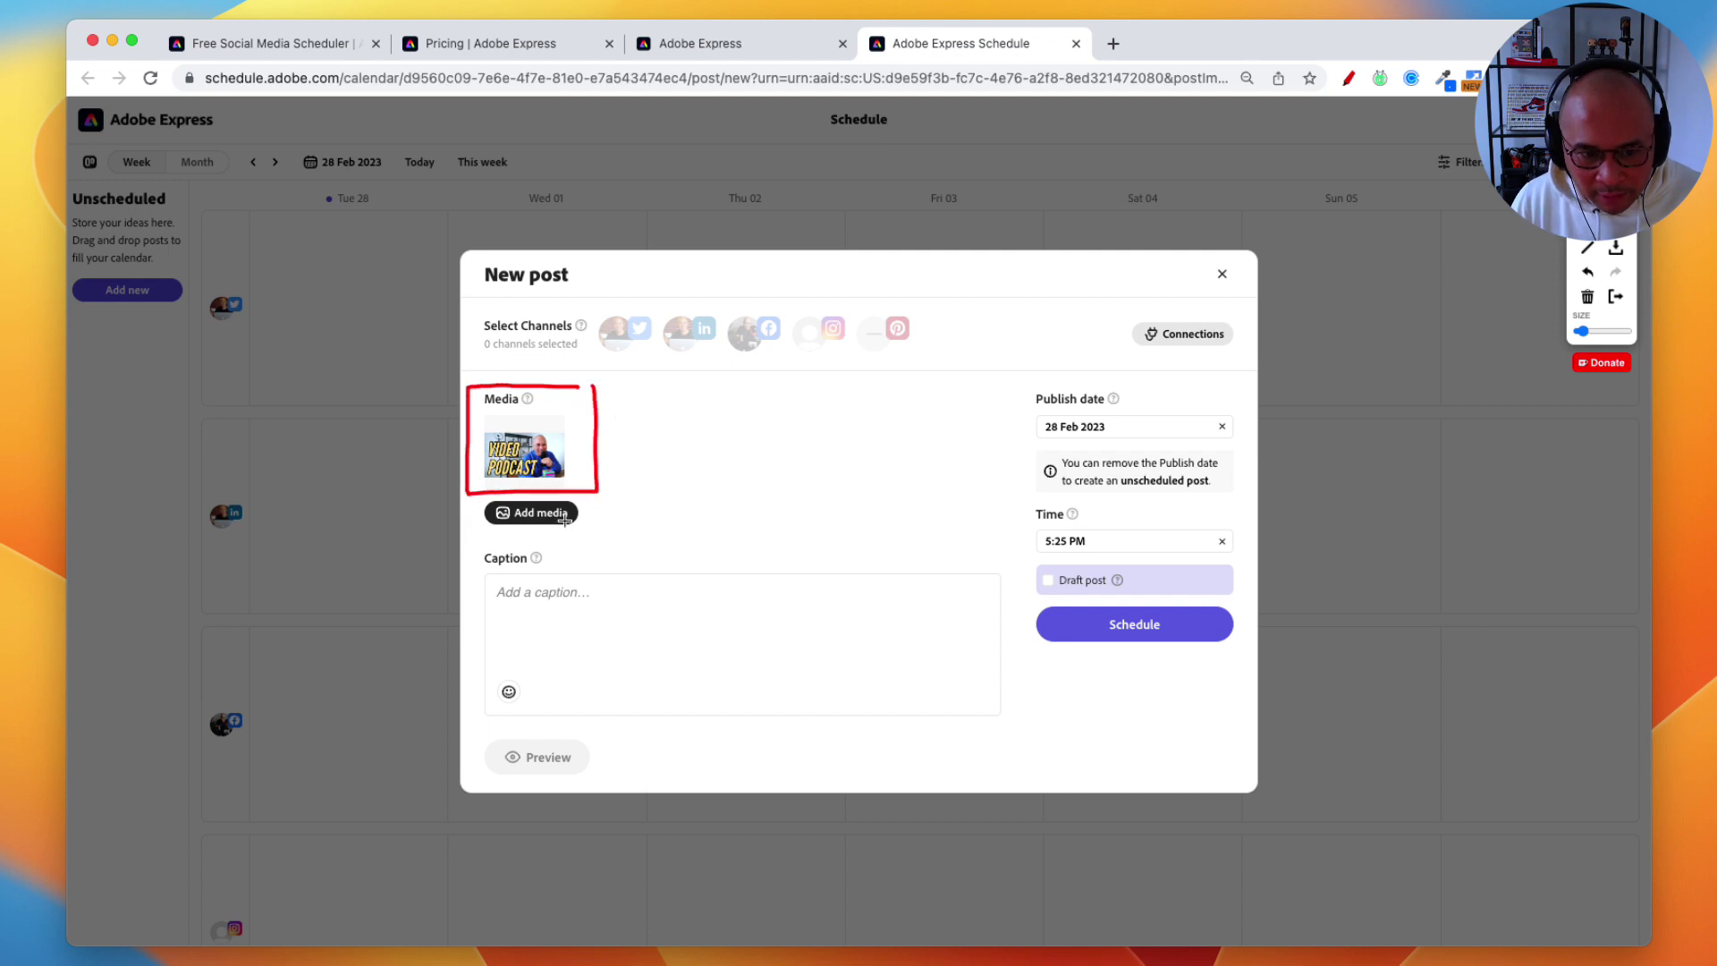
pyautogui.moveTo(639, 507)
pyautogui.mouseDown()
pyautogui.moveTo(585, 511)
pyautogui.moveTo(616, 527)
pyautogui.mouseUp()
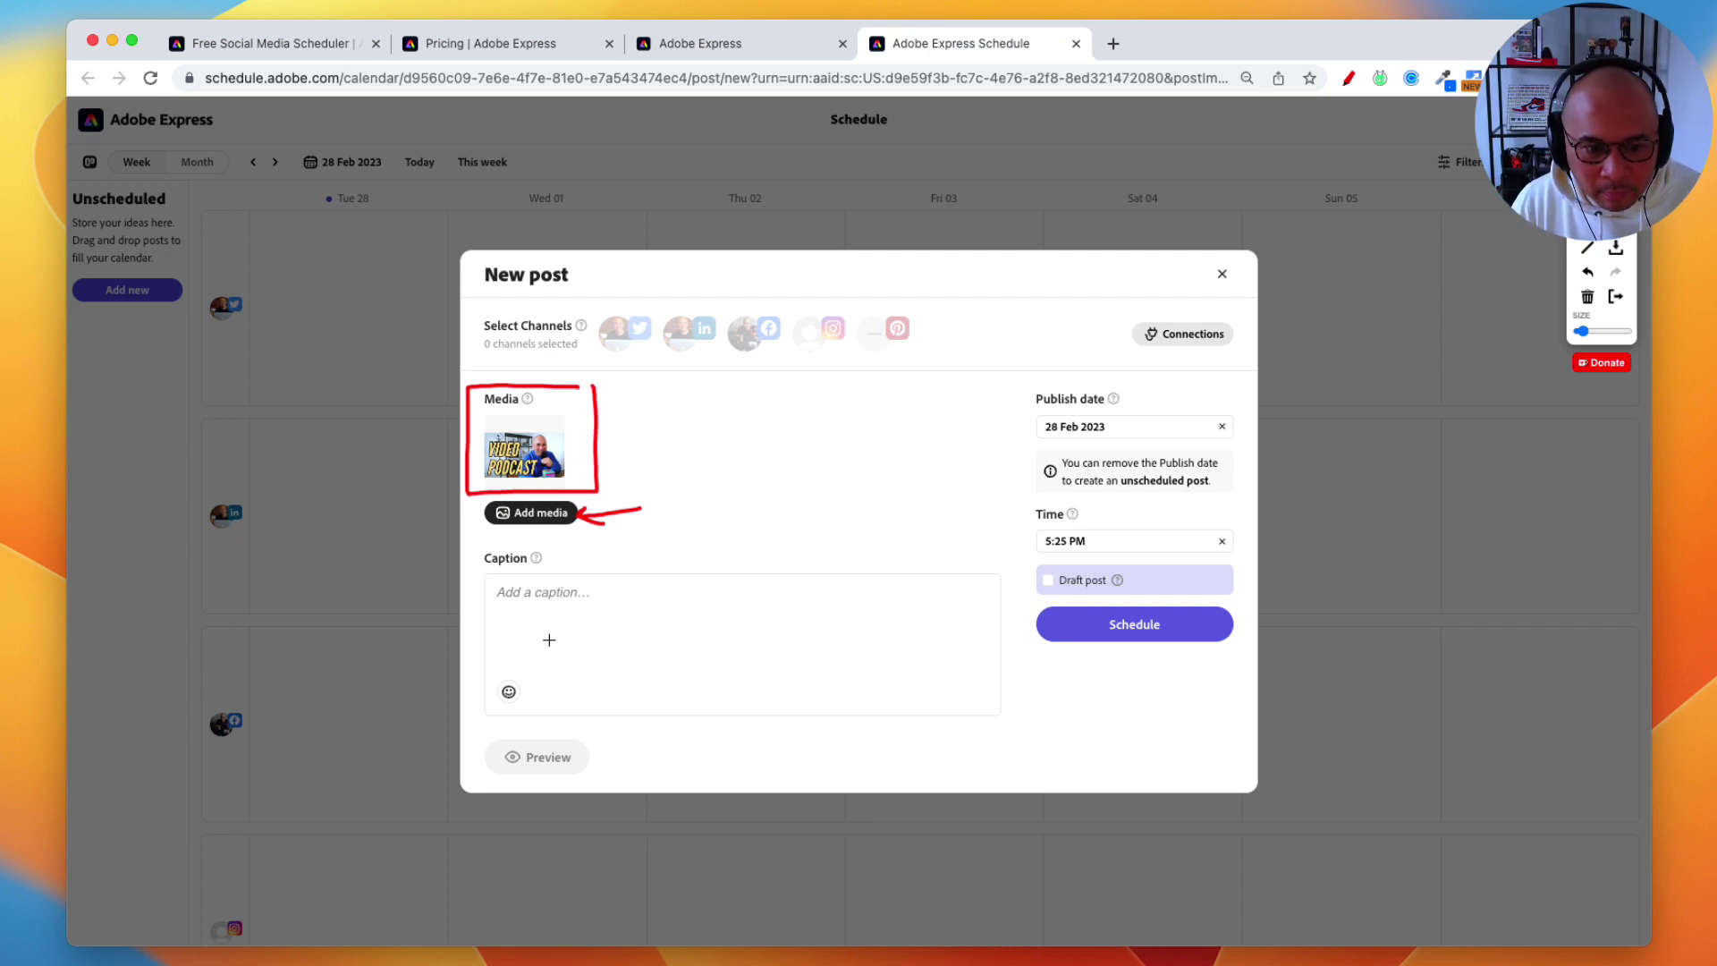
pyautogui.moveTo(553, 543)
pyautogui.mouseDown()
pyautogui.moveTo(479, 554)
pyautogui.moveTo(488, 680)
pyautogui.moveTo(557, 717)
pyautogui.moveTo(982, 712)
pyautogui.moveTo(1001, 605)
pyautogui.moveTo(855, 564)
pyautogui.moveTo(556, 549)
pyautogui.mouseUp()
pyautogui.press('Escape')
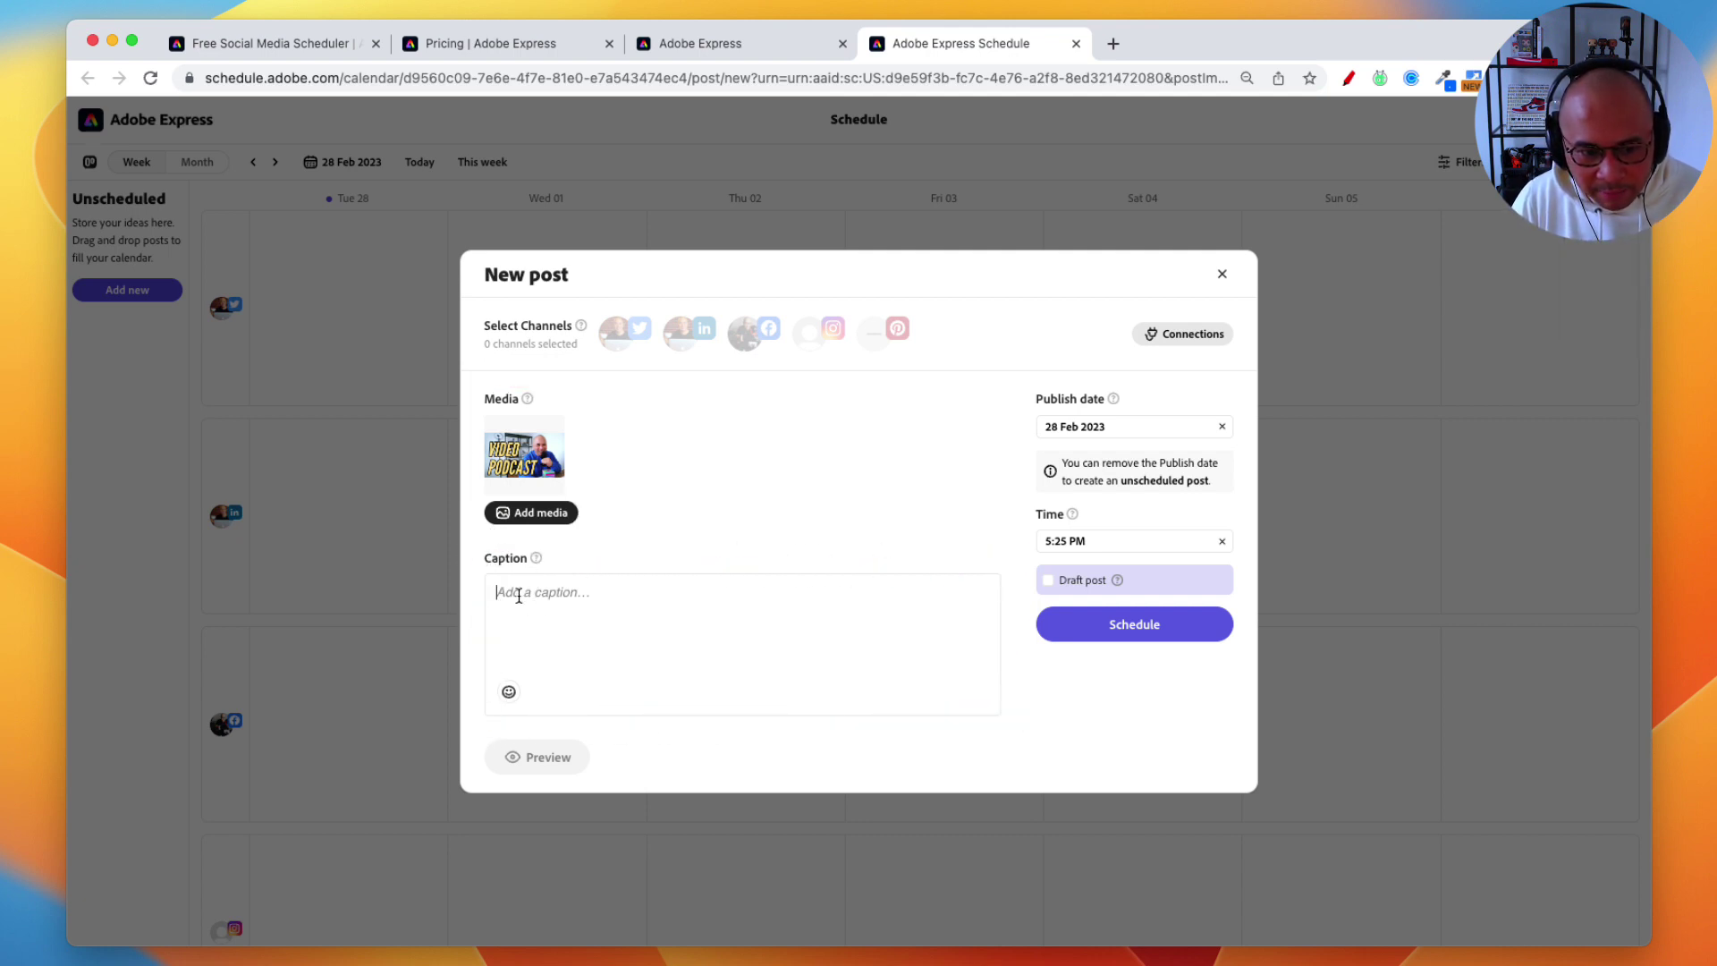
# Enter "This is my social media post." as the new post's caption
pyautogui.click(520, 595)
pyautogui.write('THis is ')
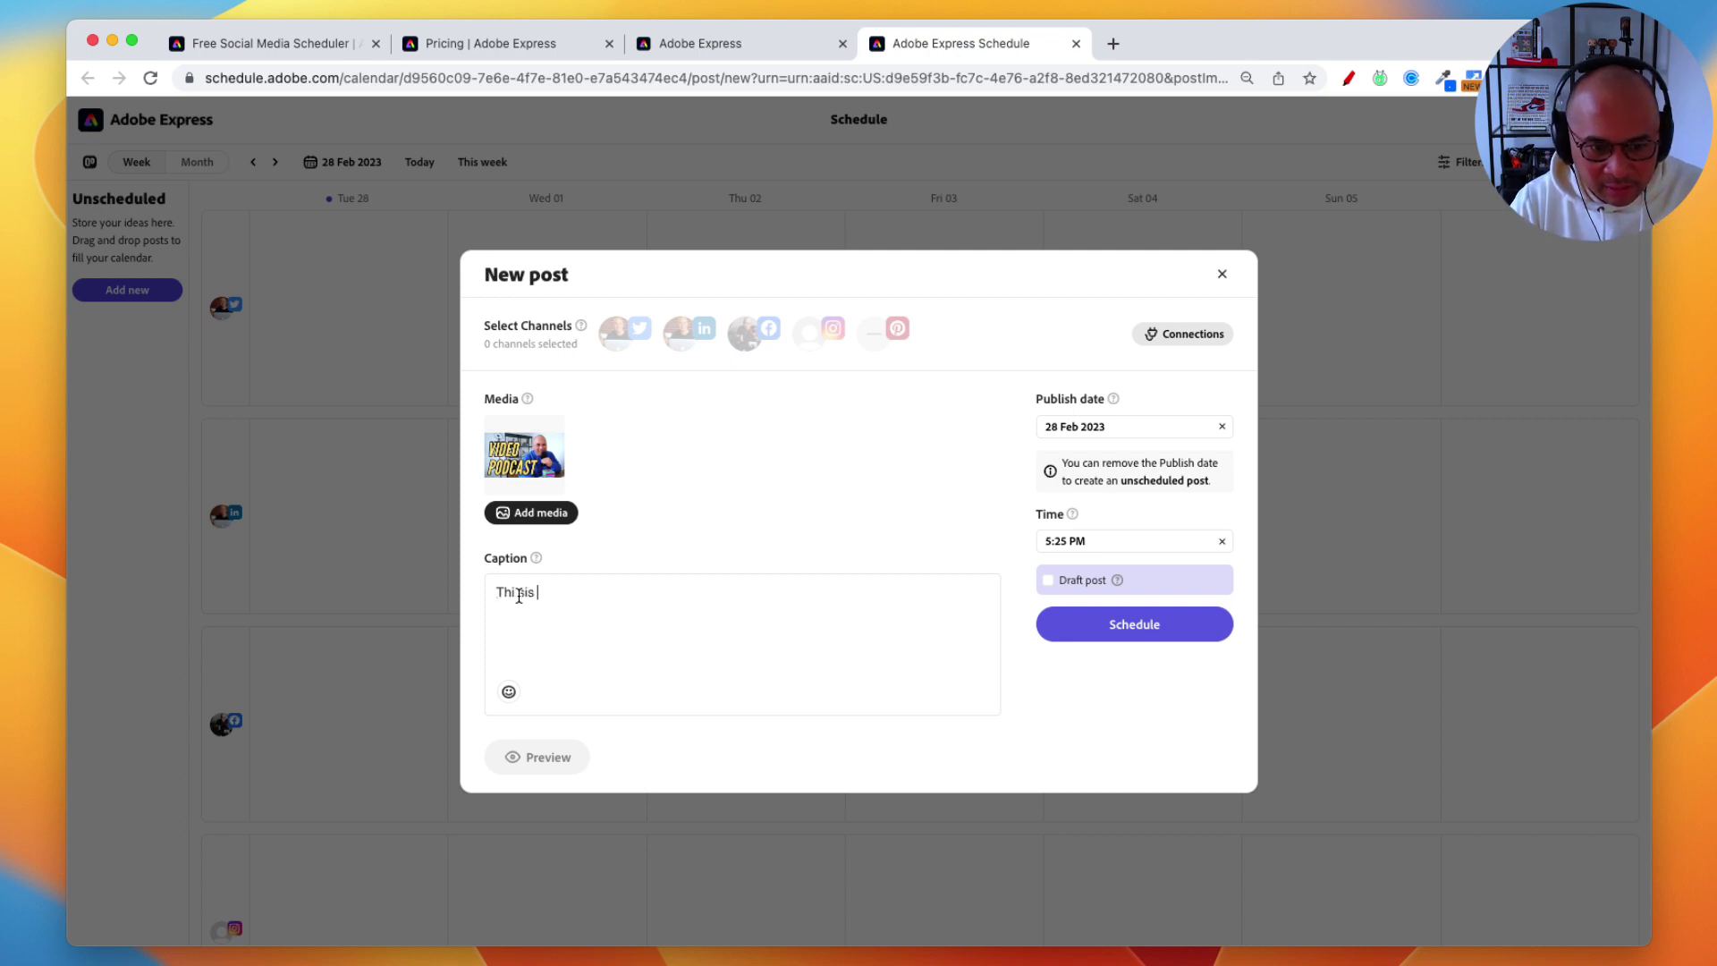
pyautogui.write(' my ')
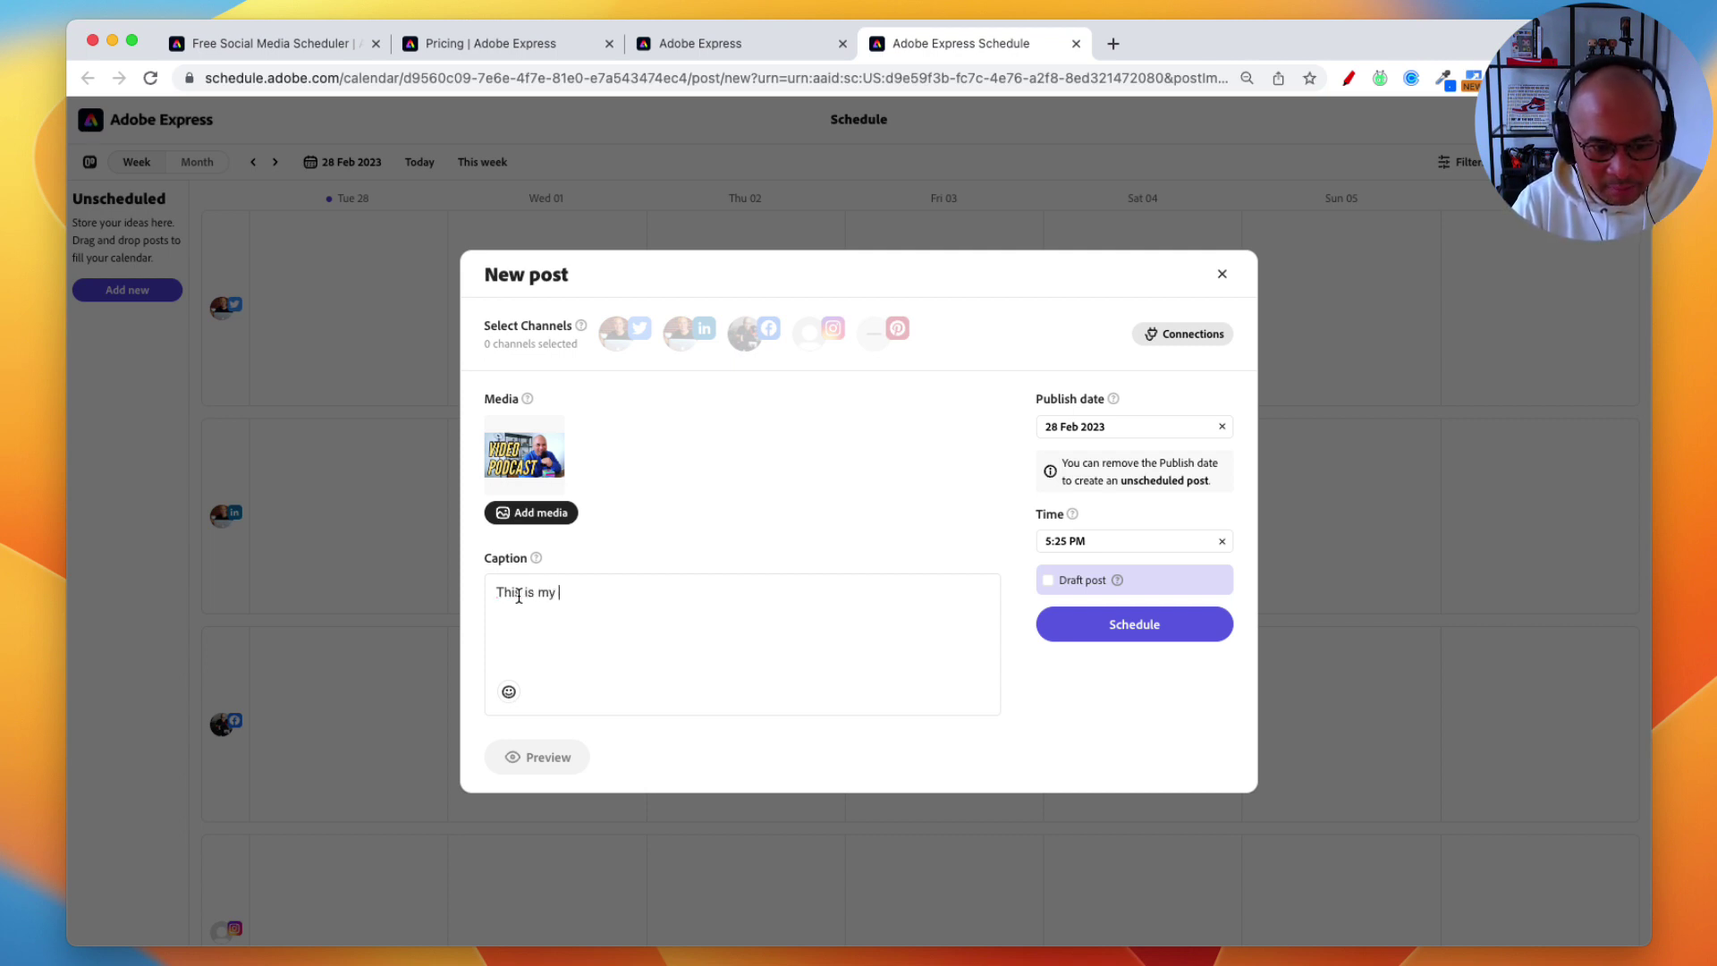
pyautogui.write('osocial media post.')
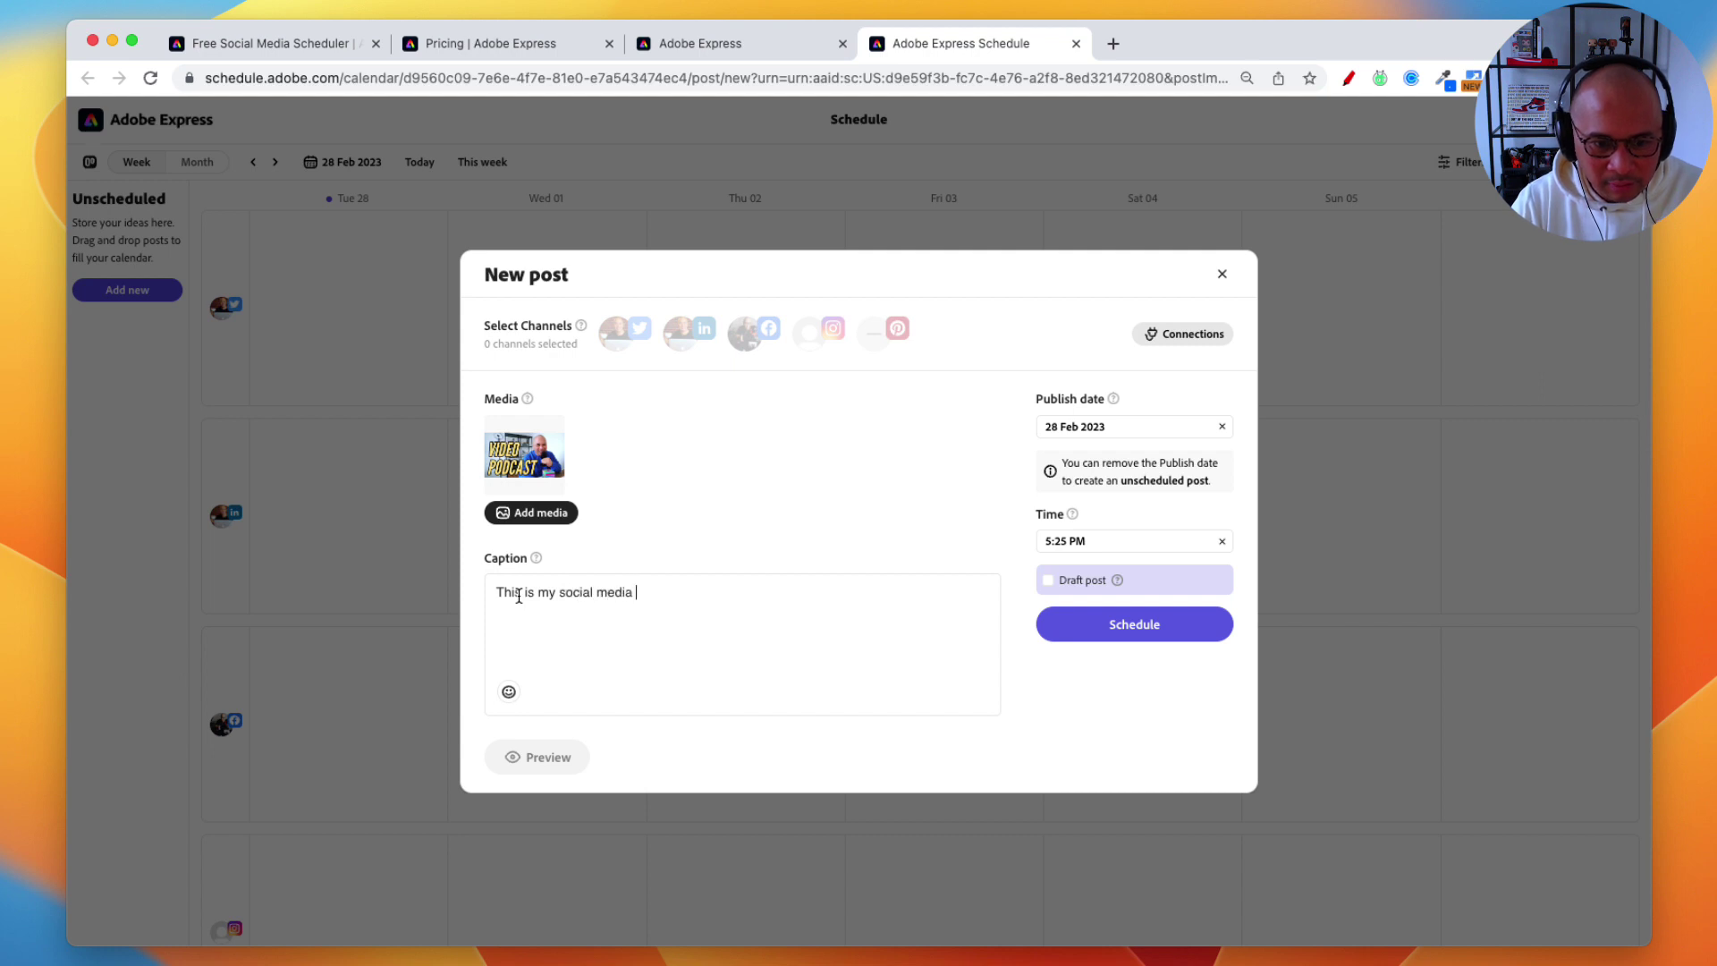
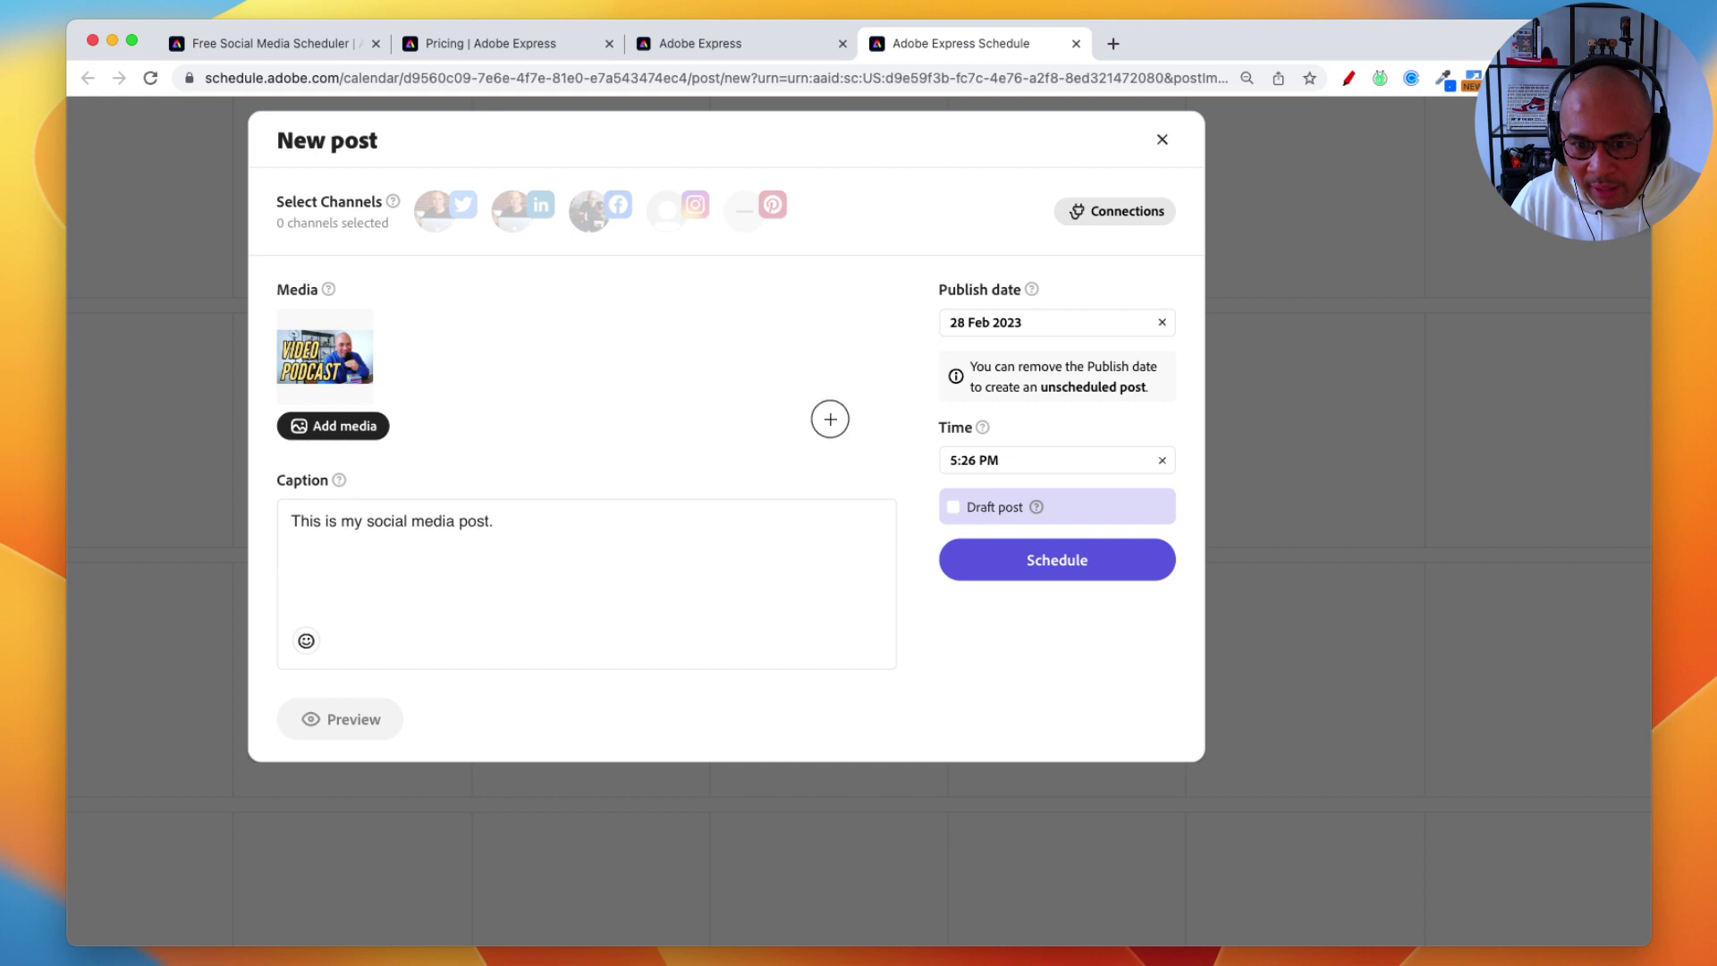
# Draw a red annotation arrow pointing to the new post's Draft post option
pyautogui.moveTo(829, 418); pyautogui.dragTo(935, 502)
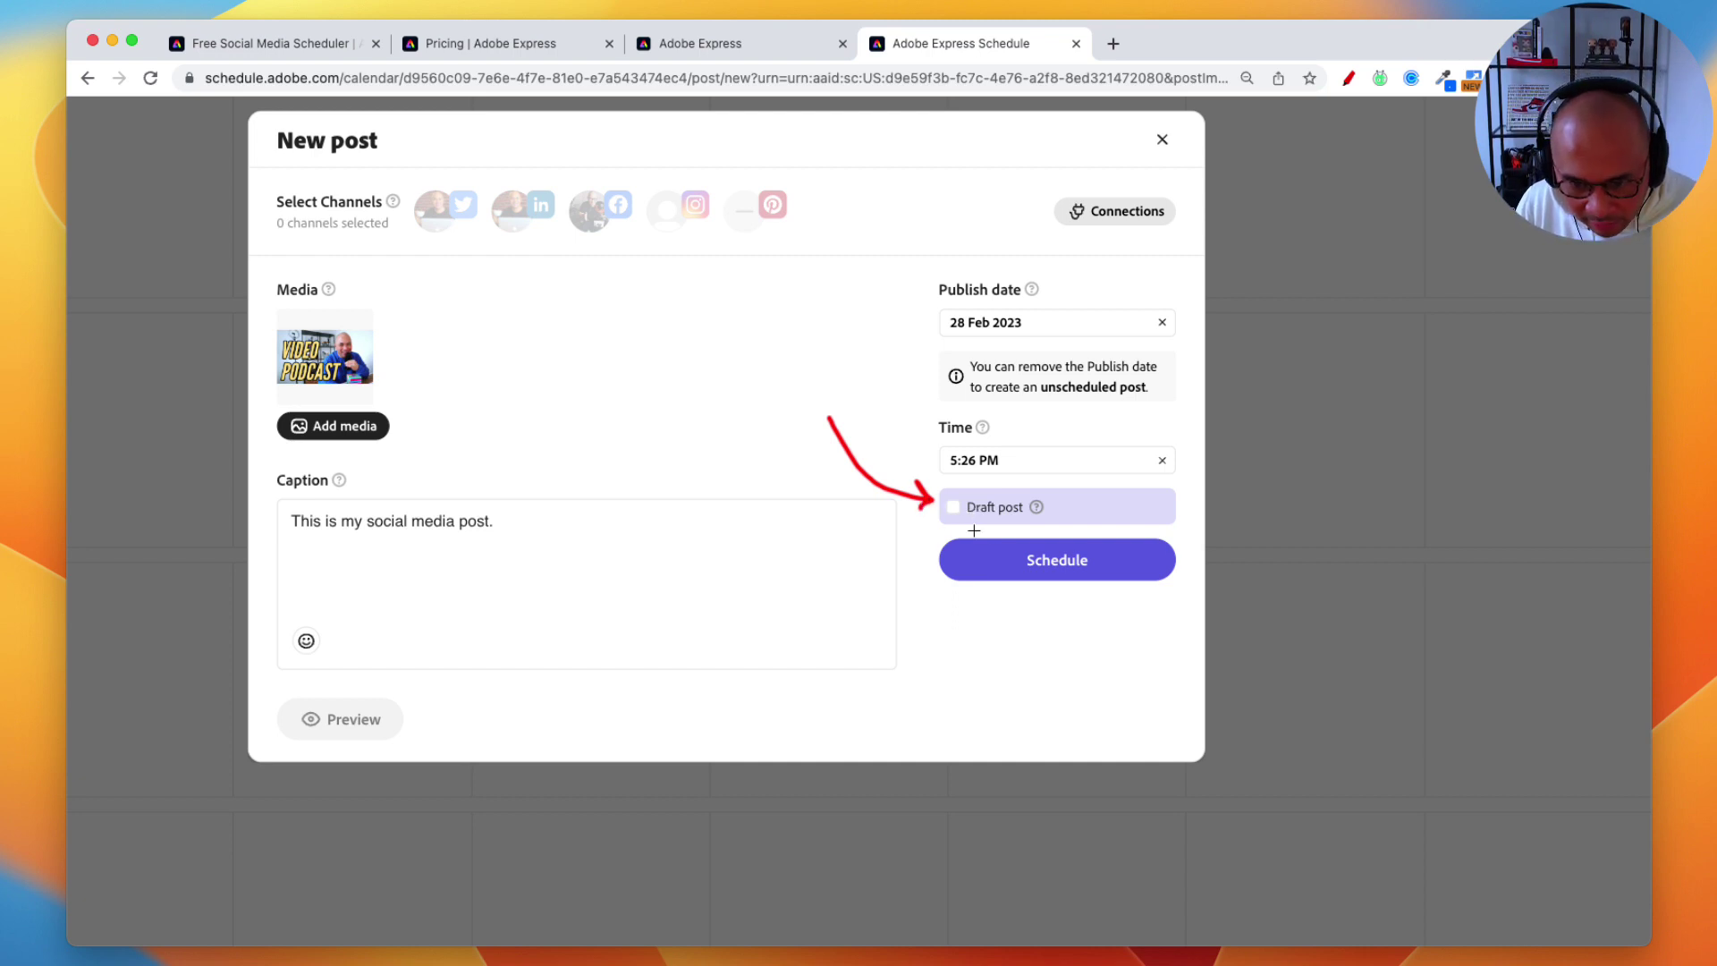
# Clear the red arrow and circle the new post's Select Channels row in red
pyautogui.press('Escape')
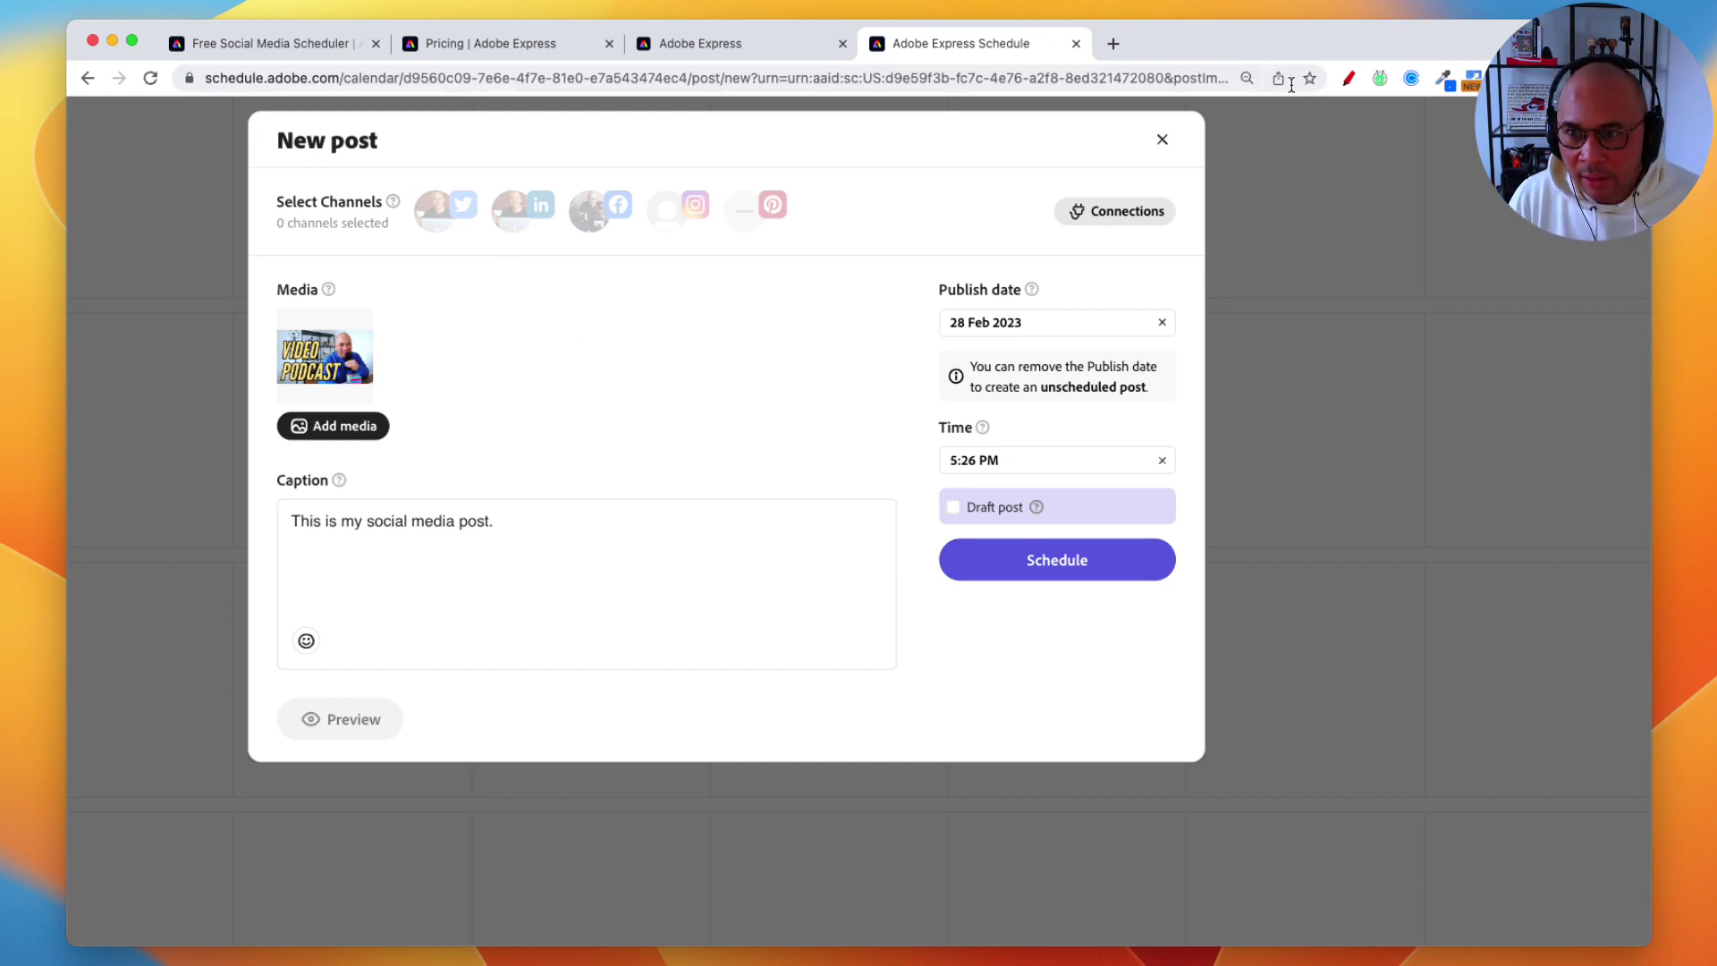
pyautogui.moveTo(337, 170)
pyautogui.mouseDown()
pyautogui.moveTo(300, 176)
pyautogui.moveTo(262, 238)
pyautogui.moveTo(579, 245)
pyautogui.moveTo(793, 226)
pyautogui.moveTo(639, 175)
pyautogui.moveTo(365, 175)
pyautogui.mouseUp()
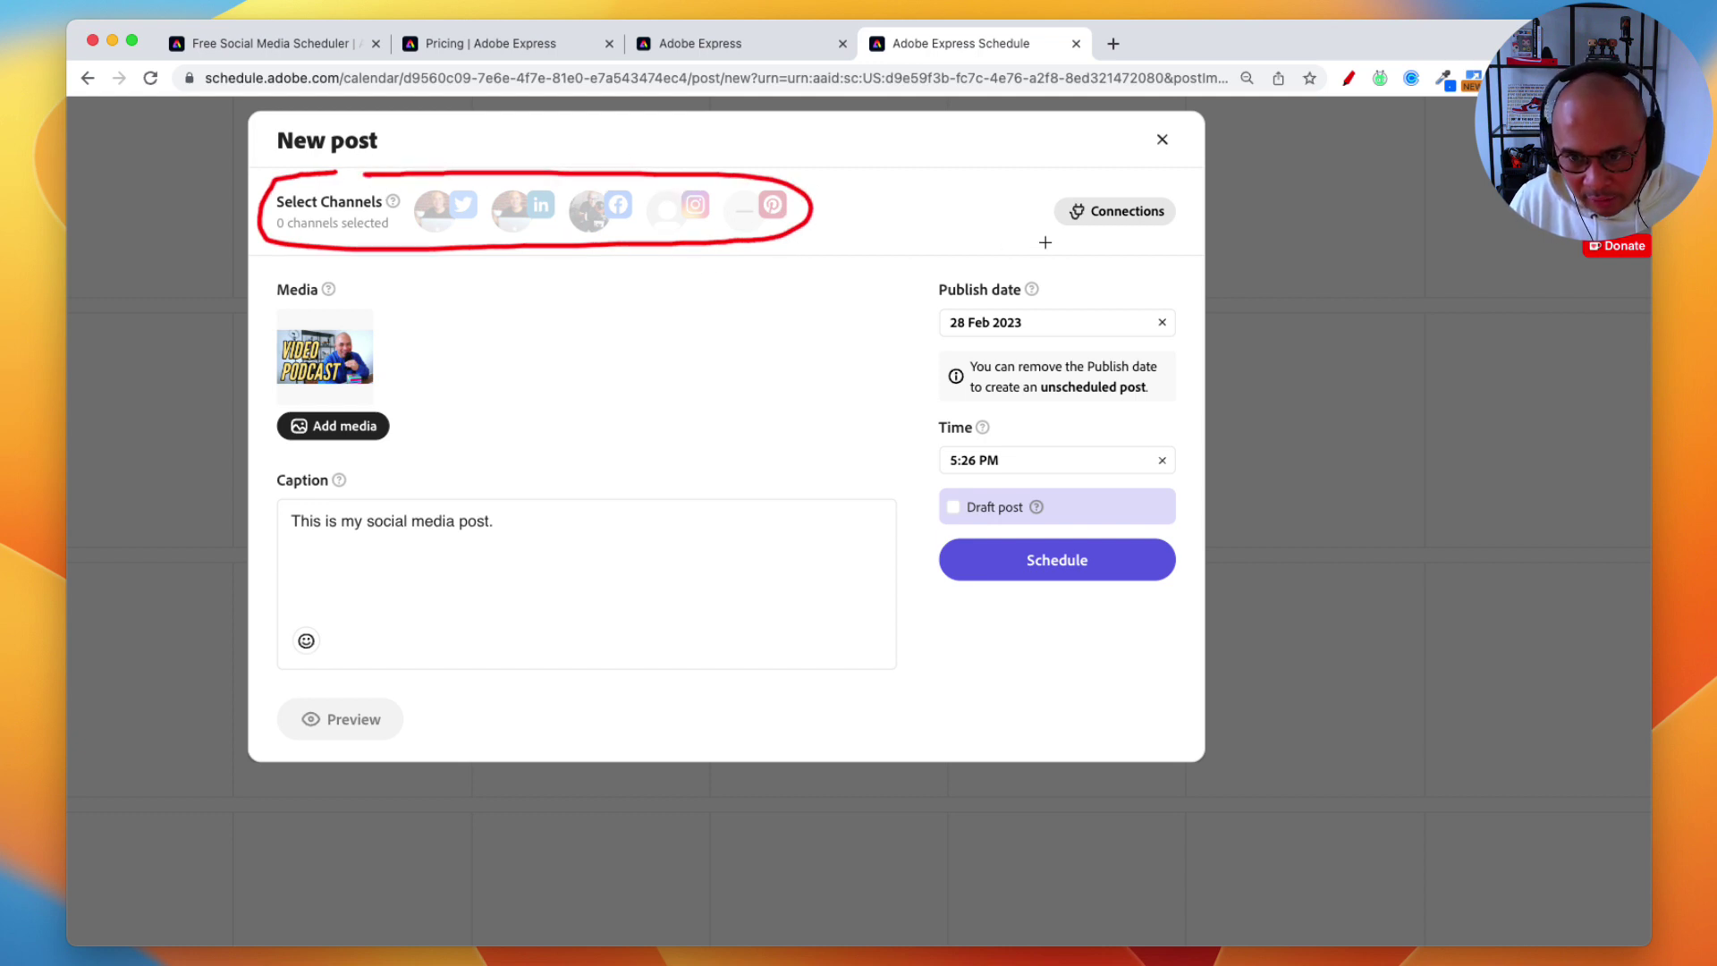
# Open the channel connections setup, examine the connection state of each social network including Pinterest, and return to the new post
pyautogui.rightClick(1115, 216)
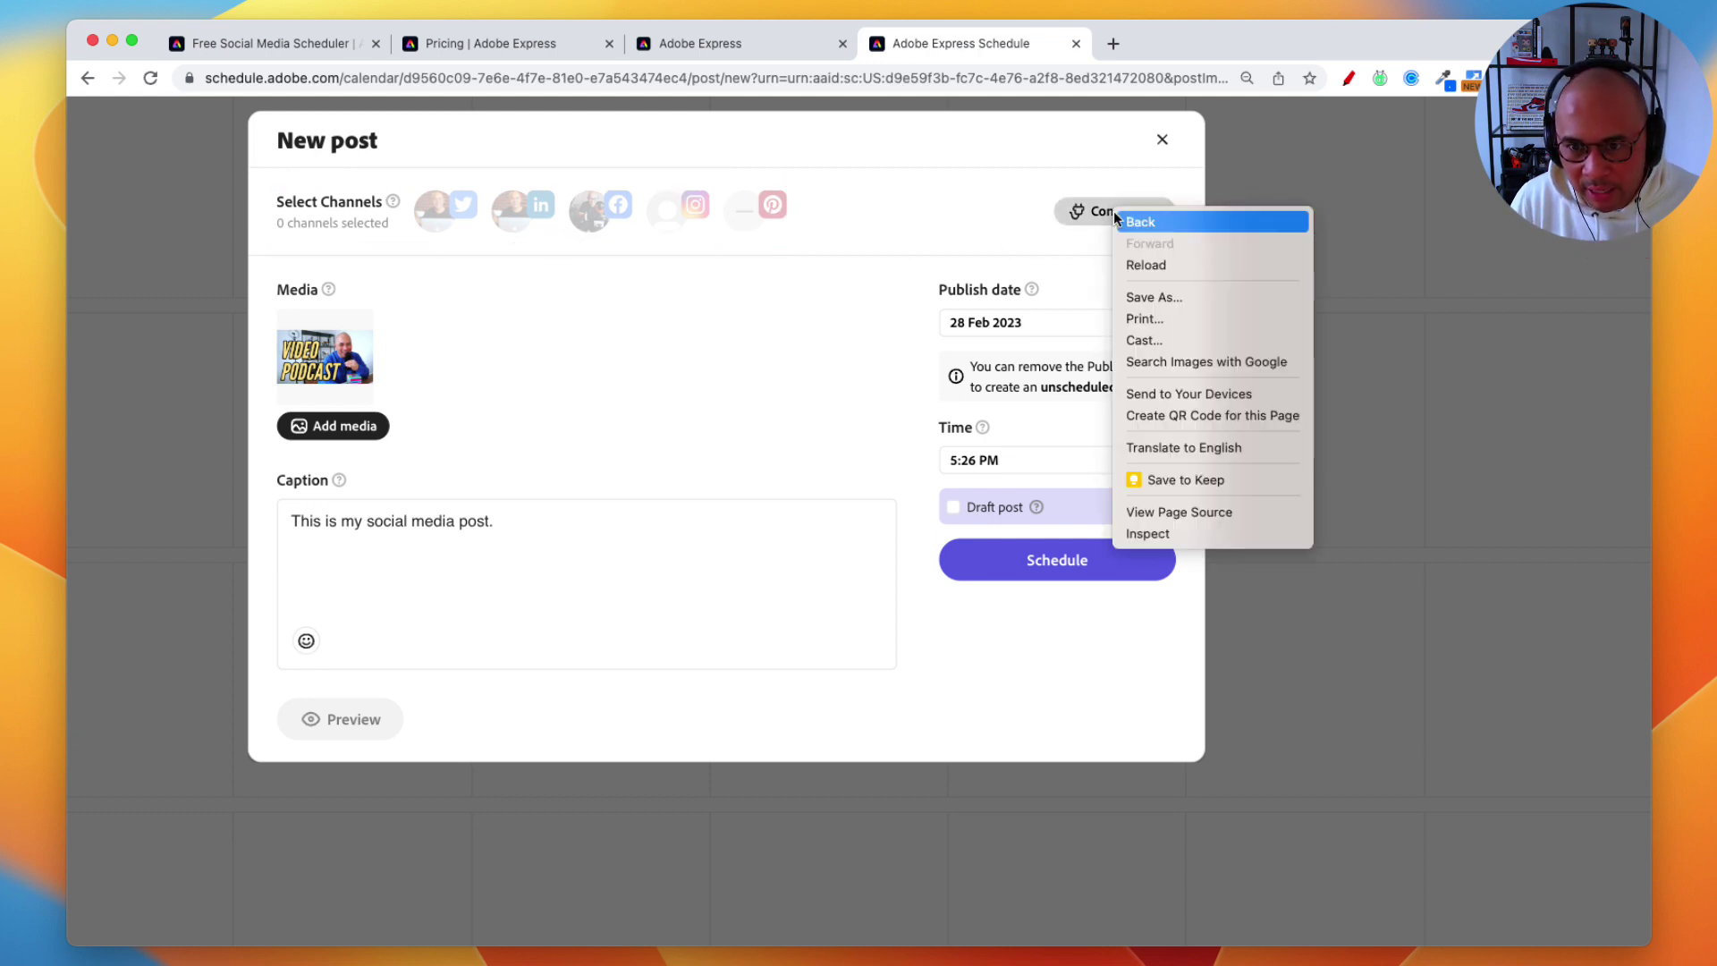
pyautogui.click(1094, 214)
pyautogui.click(1094, 214)
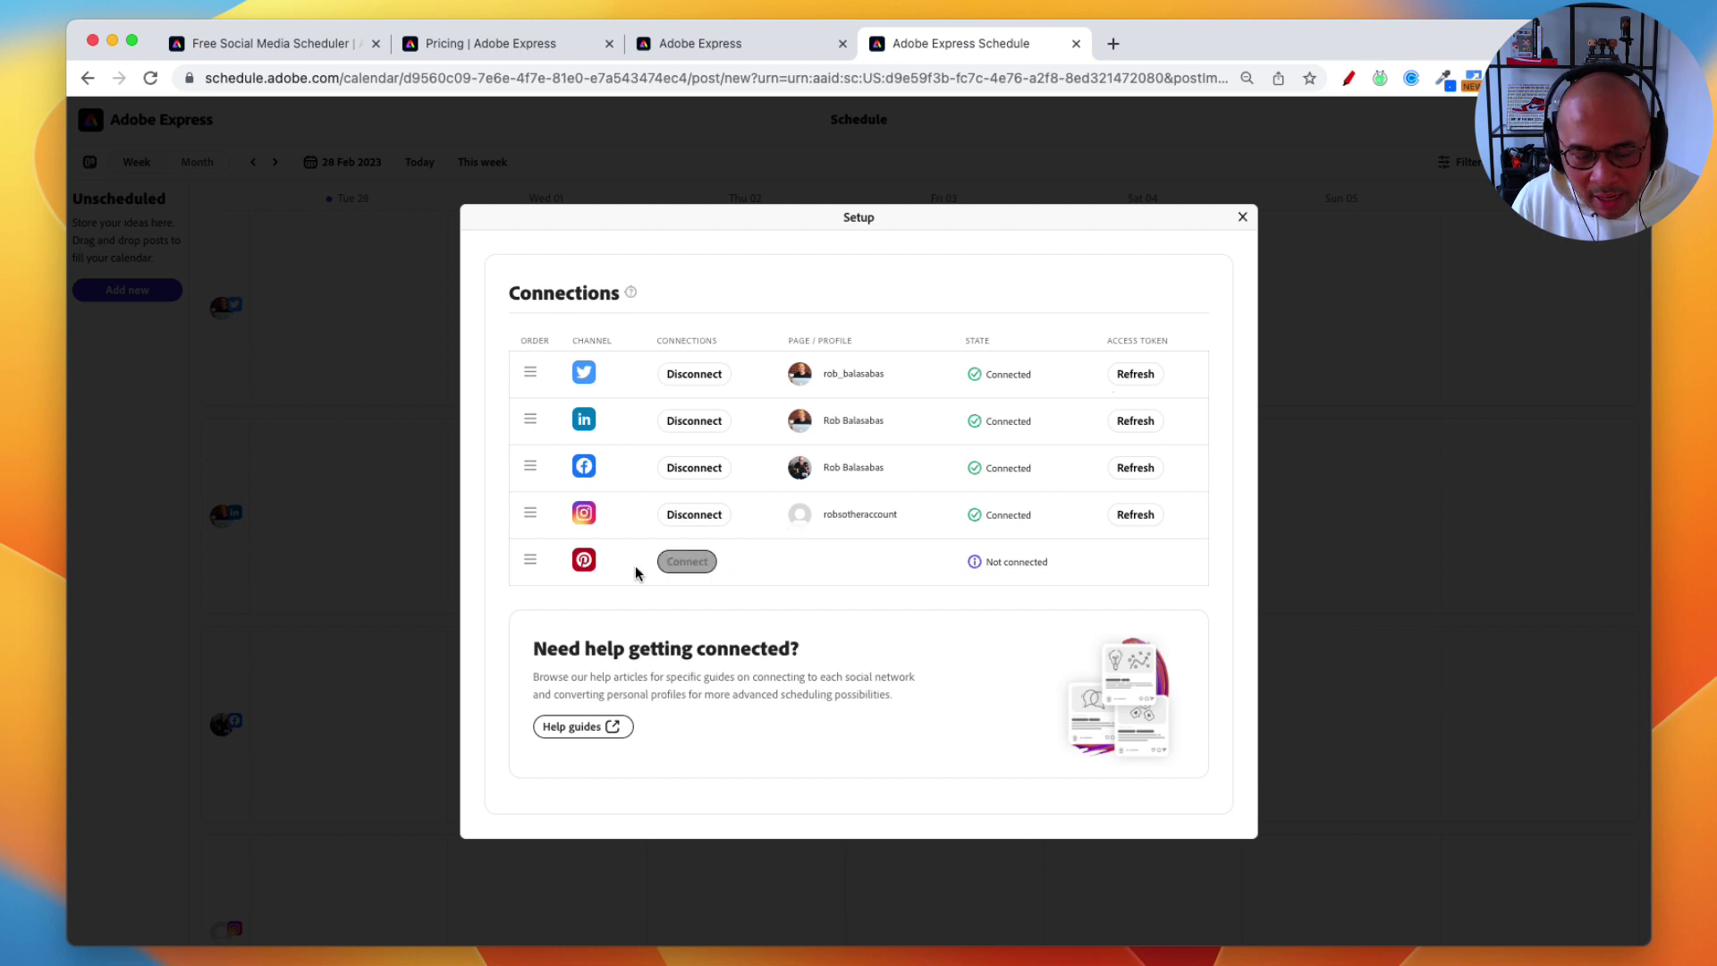
pyautogui.click(678, 567)
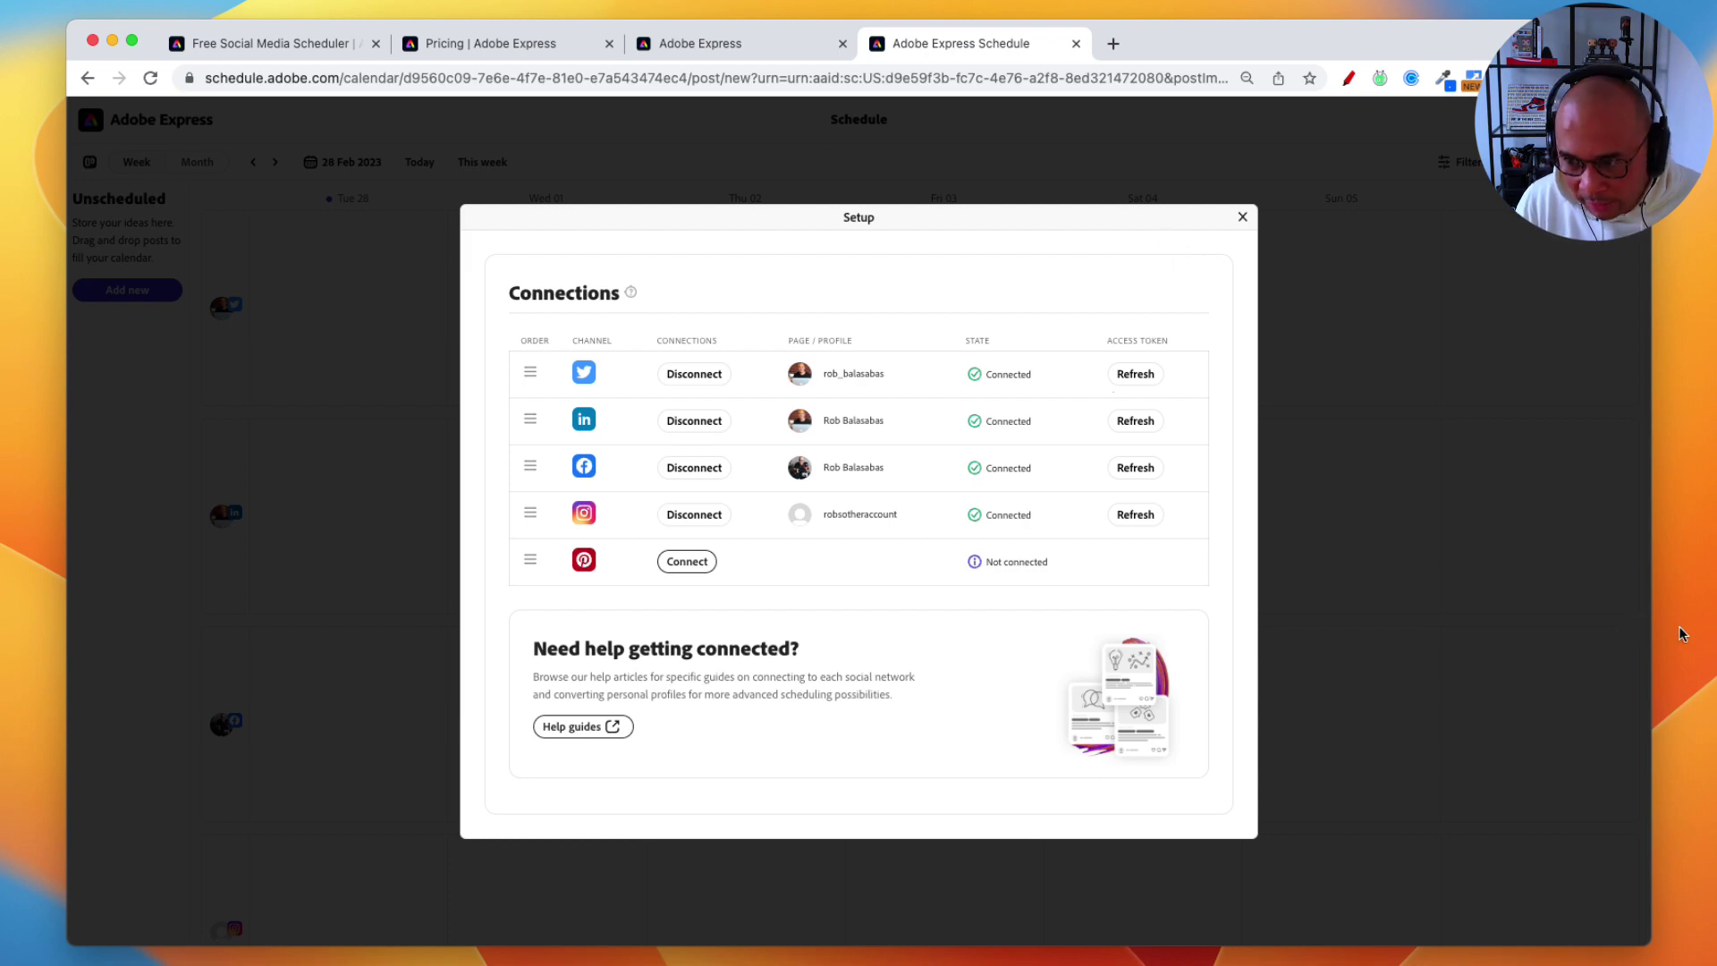
pyautogui.click(1243, 217)
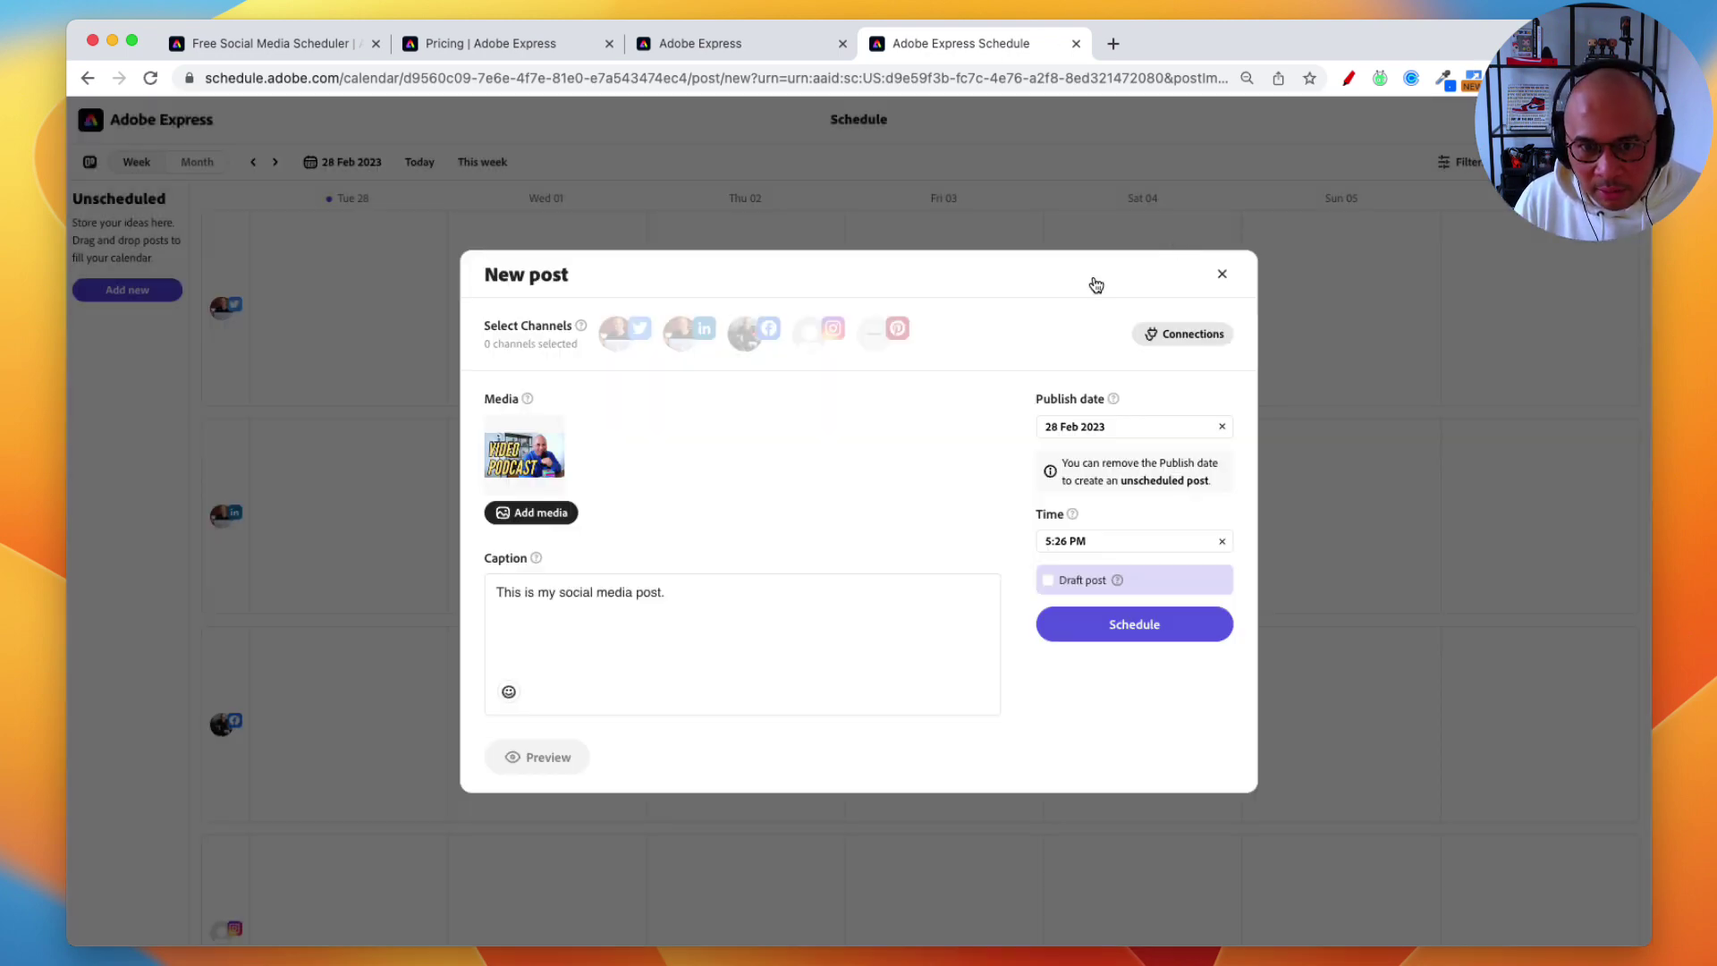
# Select LinkedIn as the new post's channel and inspect the channel row up close
pyautogui.click(1348, 79)
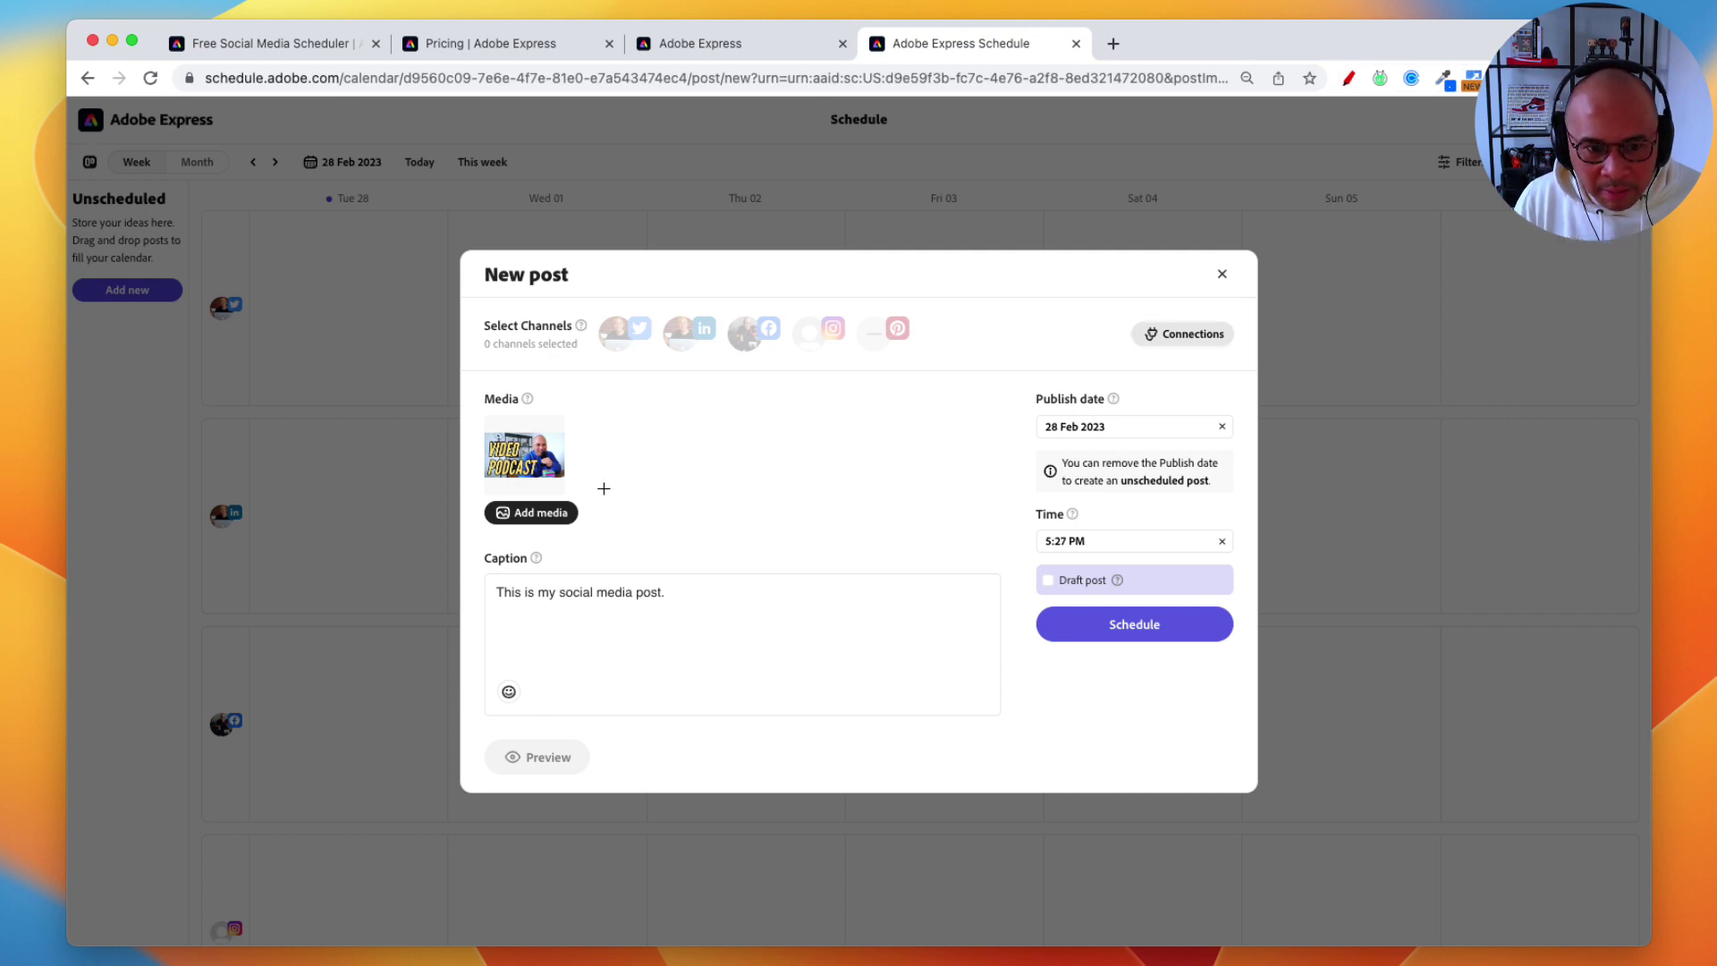
pyautogui.click(684, 344)
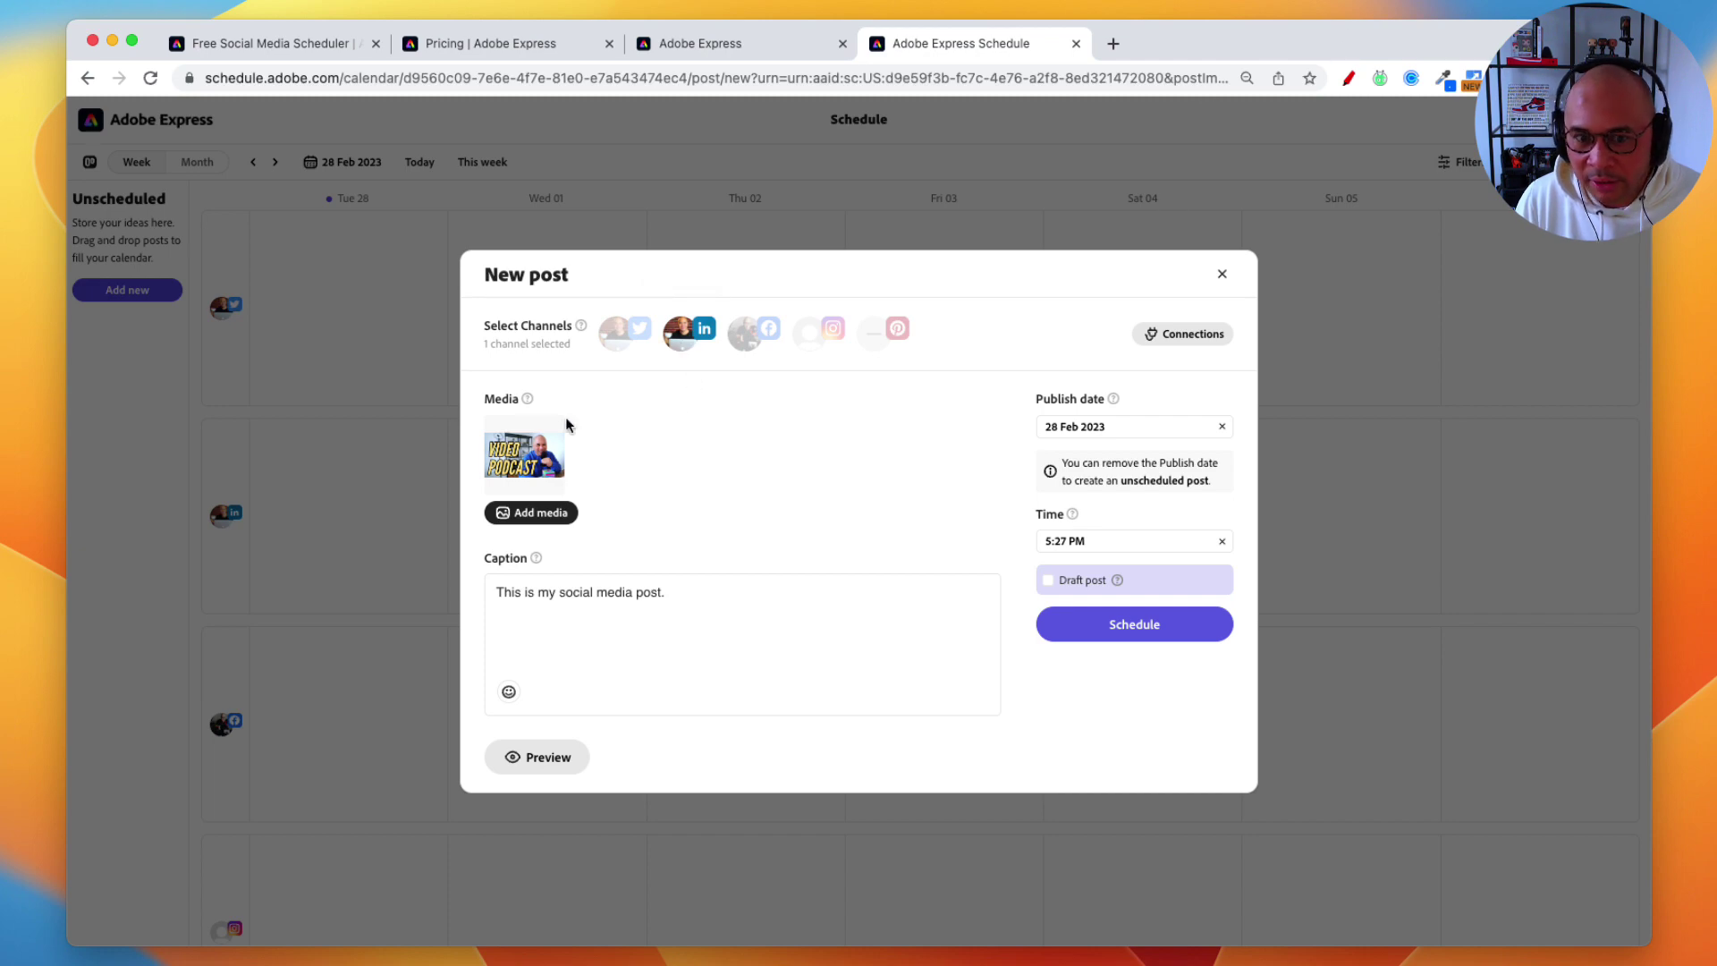
pyautogui.scroll(5, 686, 387)
pyautogui.scroll(3, 687, 388)
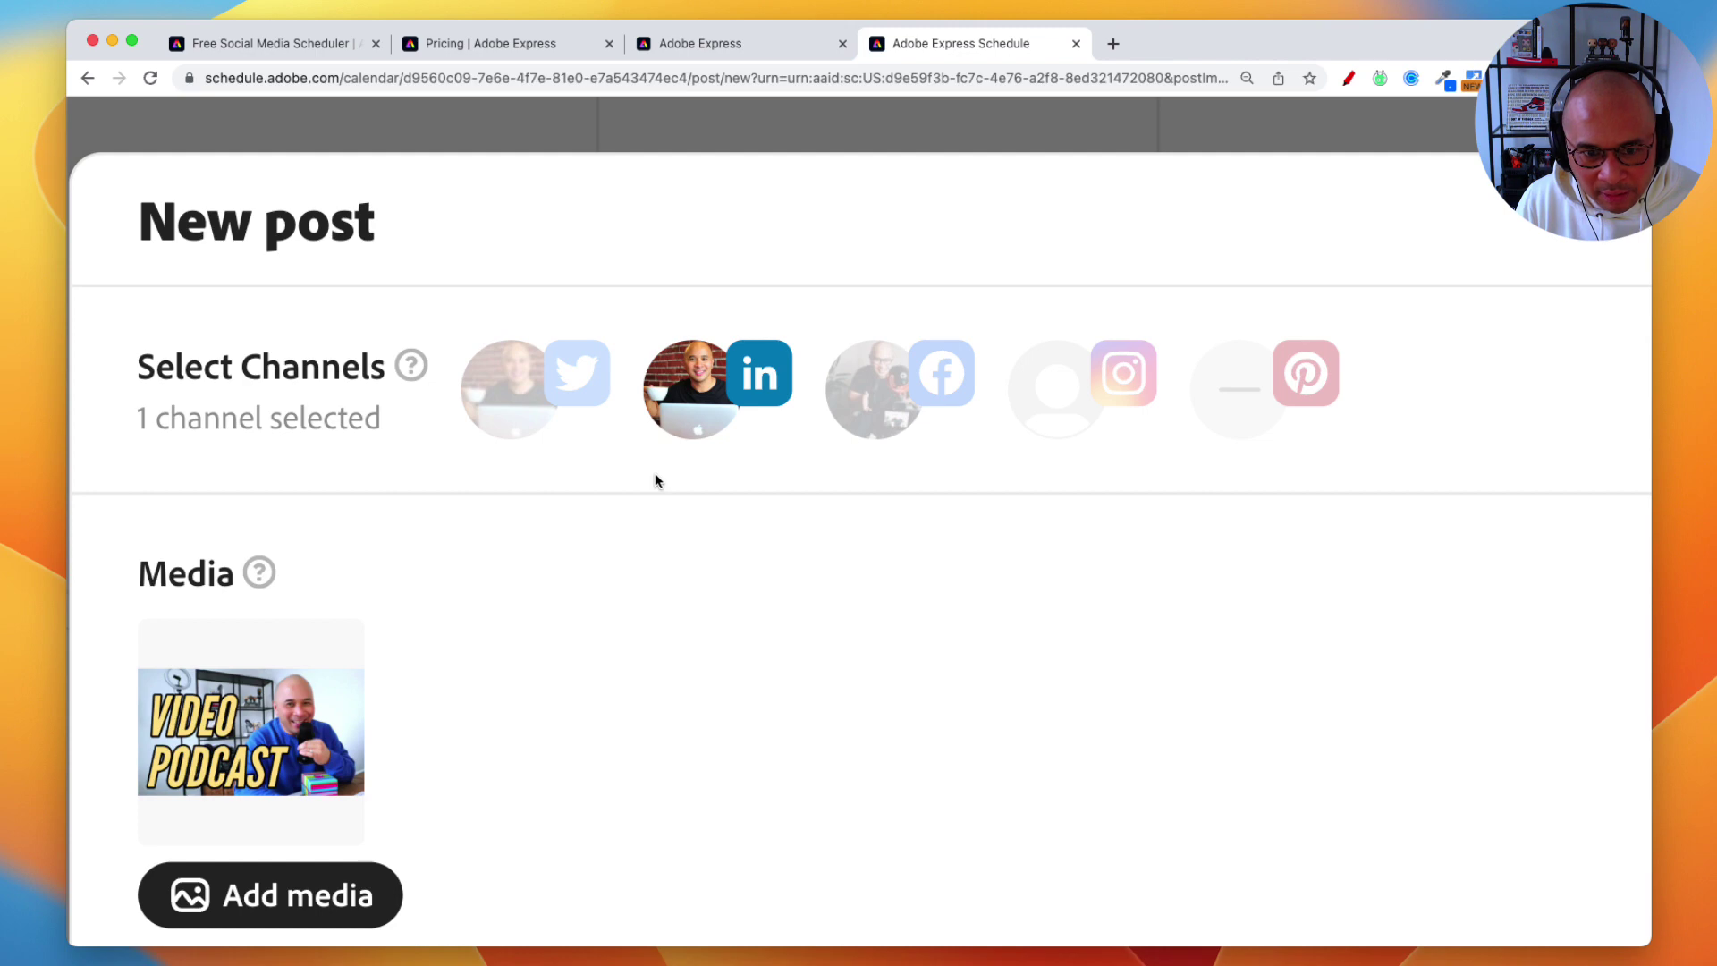
pyautogui.press('super+minus')
pyautogui.scroll(-3, 703, 509)
pyautogui.scroll(-1, 703, 509)
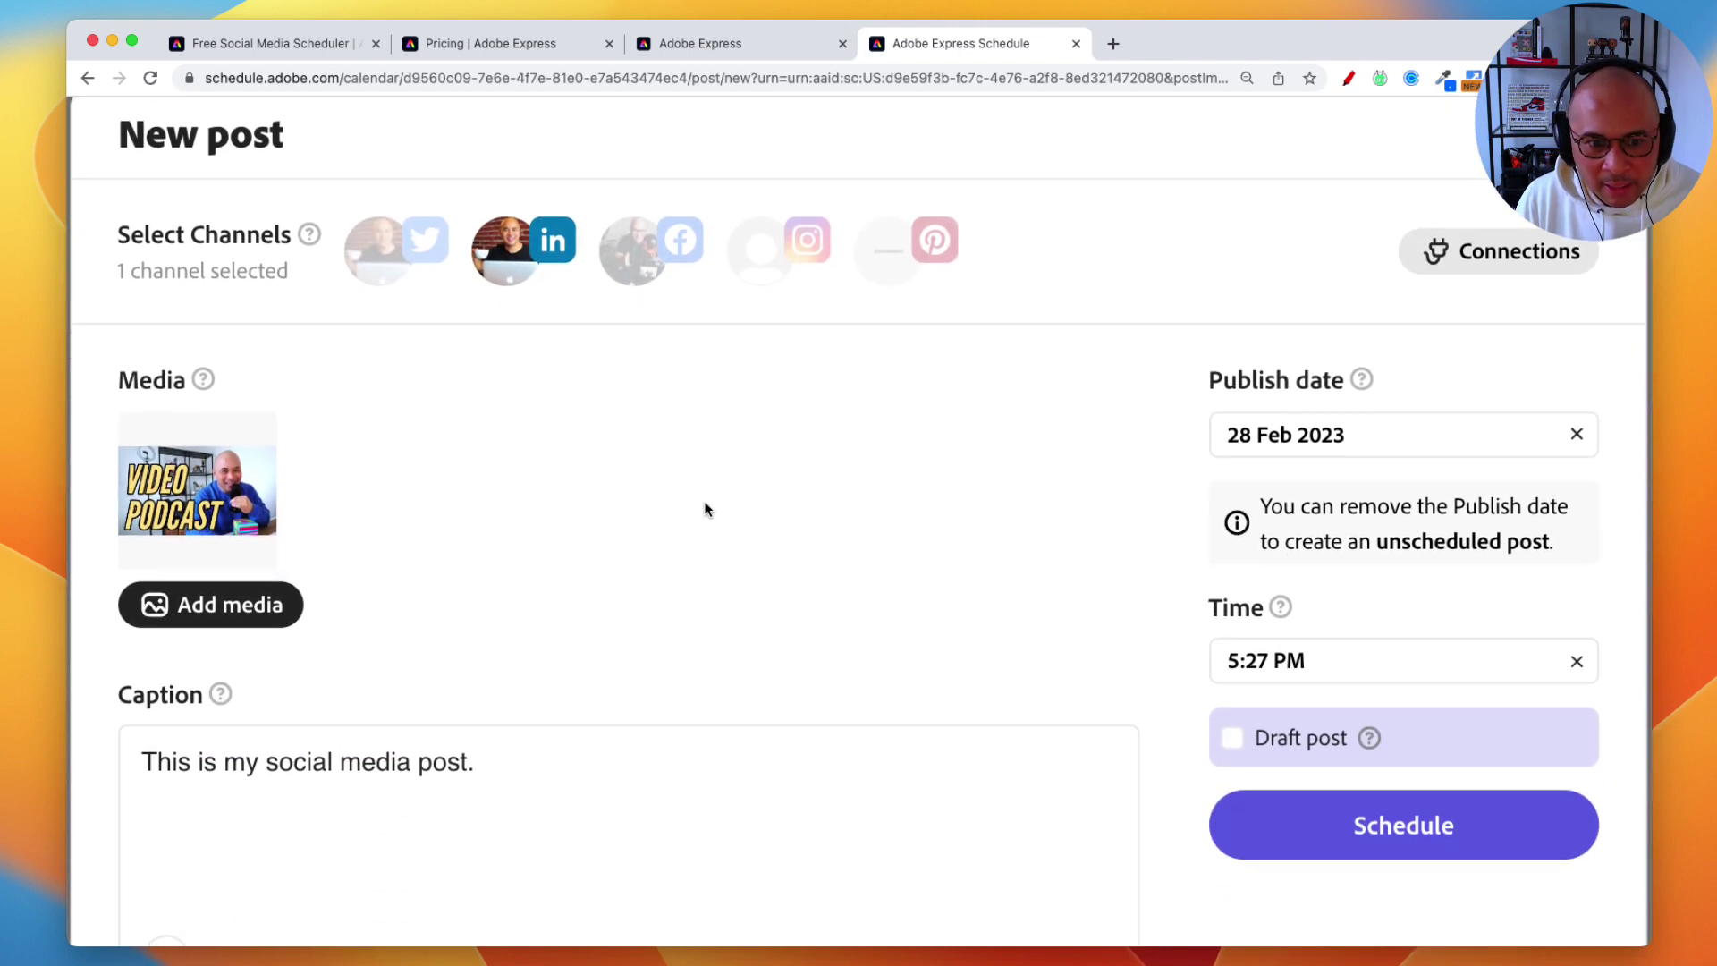
pyautogui.press('super+minus')
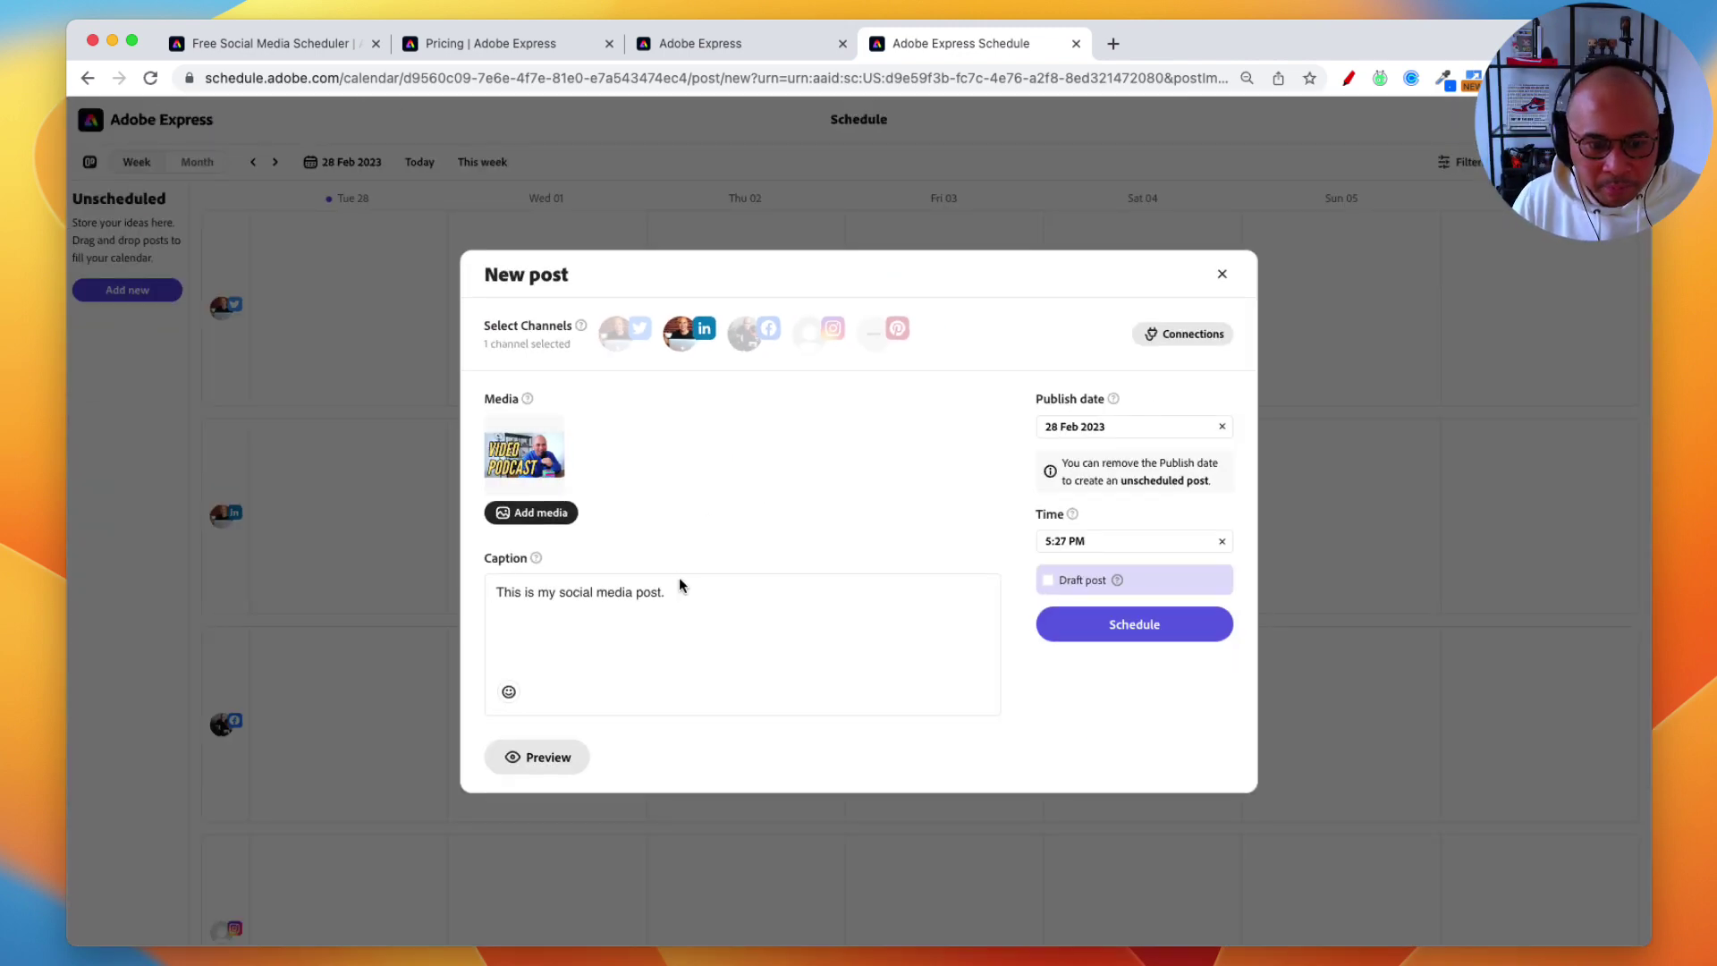
# Draw a red annotation arrow pointing to the new post's Preview option, and clear it
pyautogui.click(1348, 79)
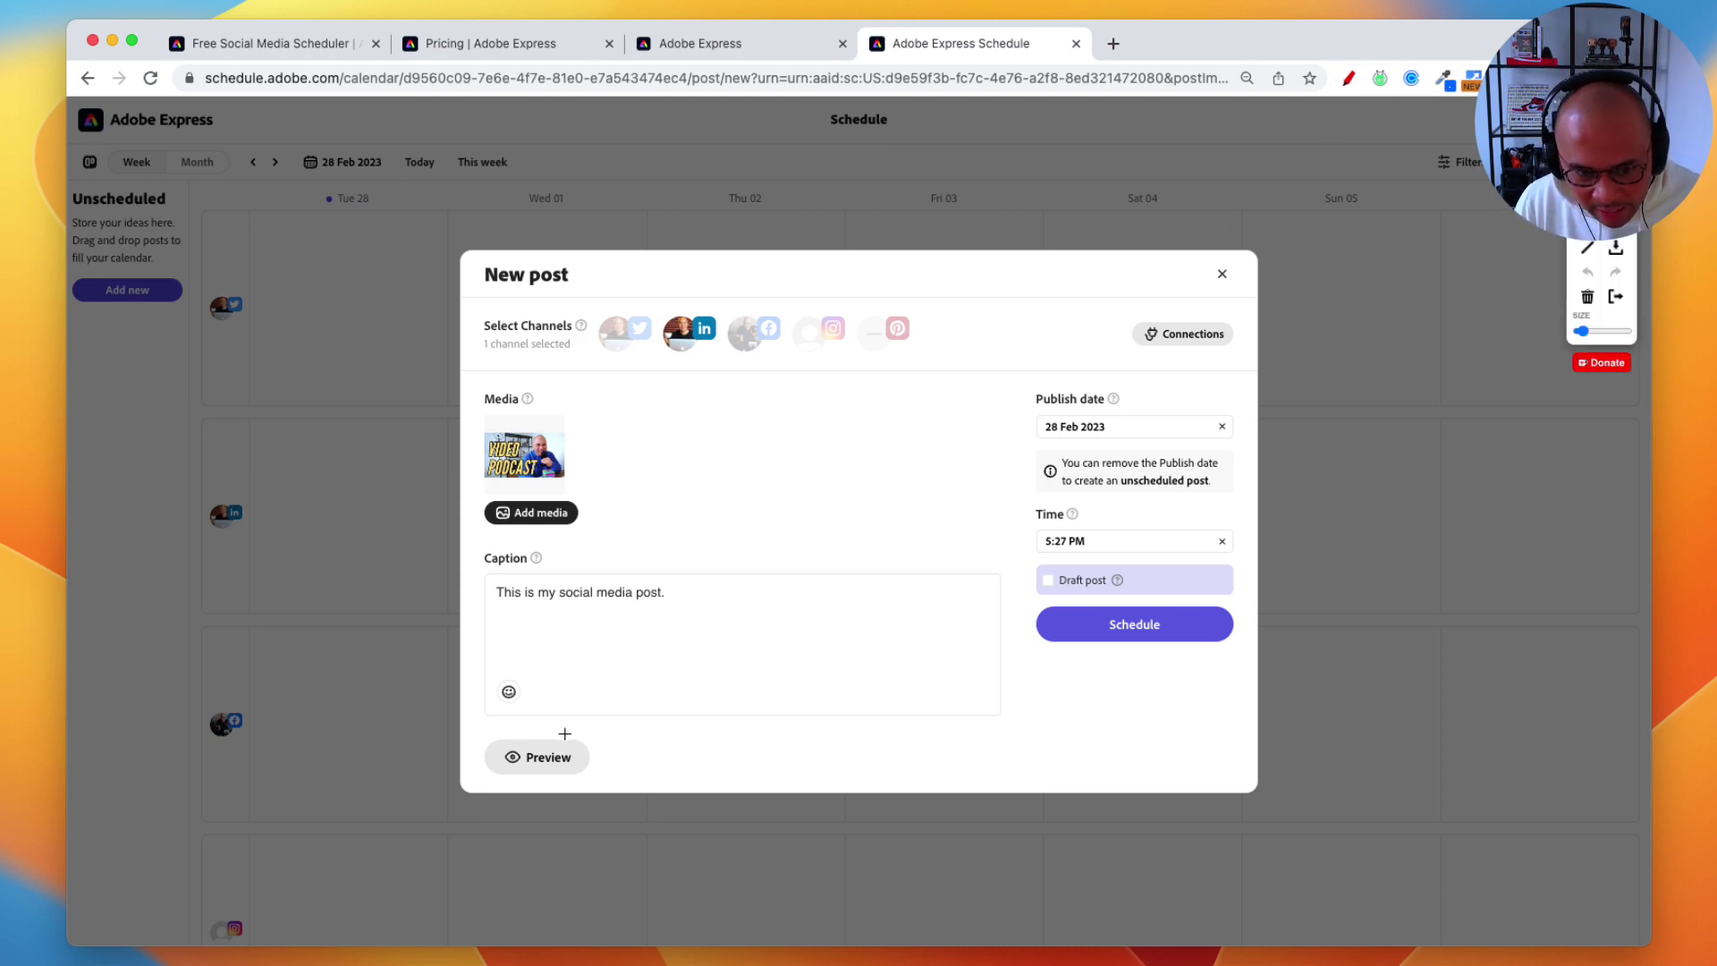
pyautogui.moveTo(600, 720)
pyautogui.mouseDown()
pyautogui.moveTo(469, 728)
pyautogui.moveTo(453, 809)
pyautogui.moveTo(676, 766)
pyautogui.moveTo(519, 715)
pyautogui.mouseUp()
pyautogui.moveTo(716, 611)
pyautogui.mouseDown()
pyautogui.moveTo(617, 692)
pyautogui.moveTo(682, 683)
pyautogui.mouseUp()
pyautogui.press('Escape')
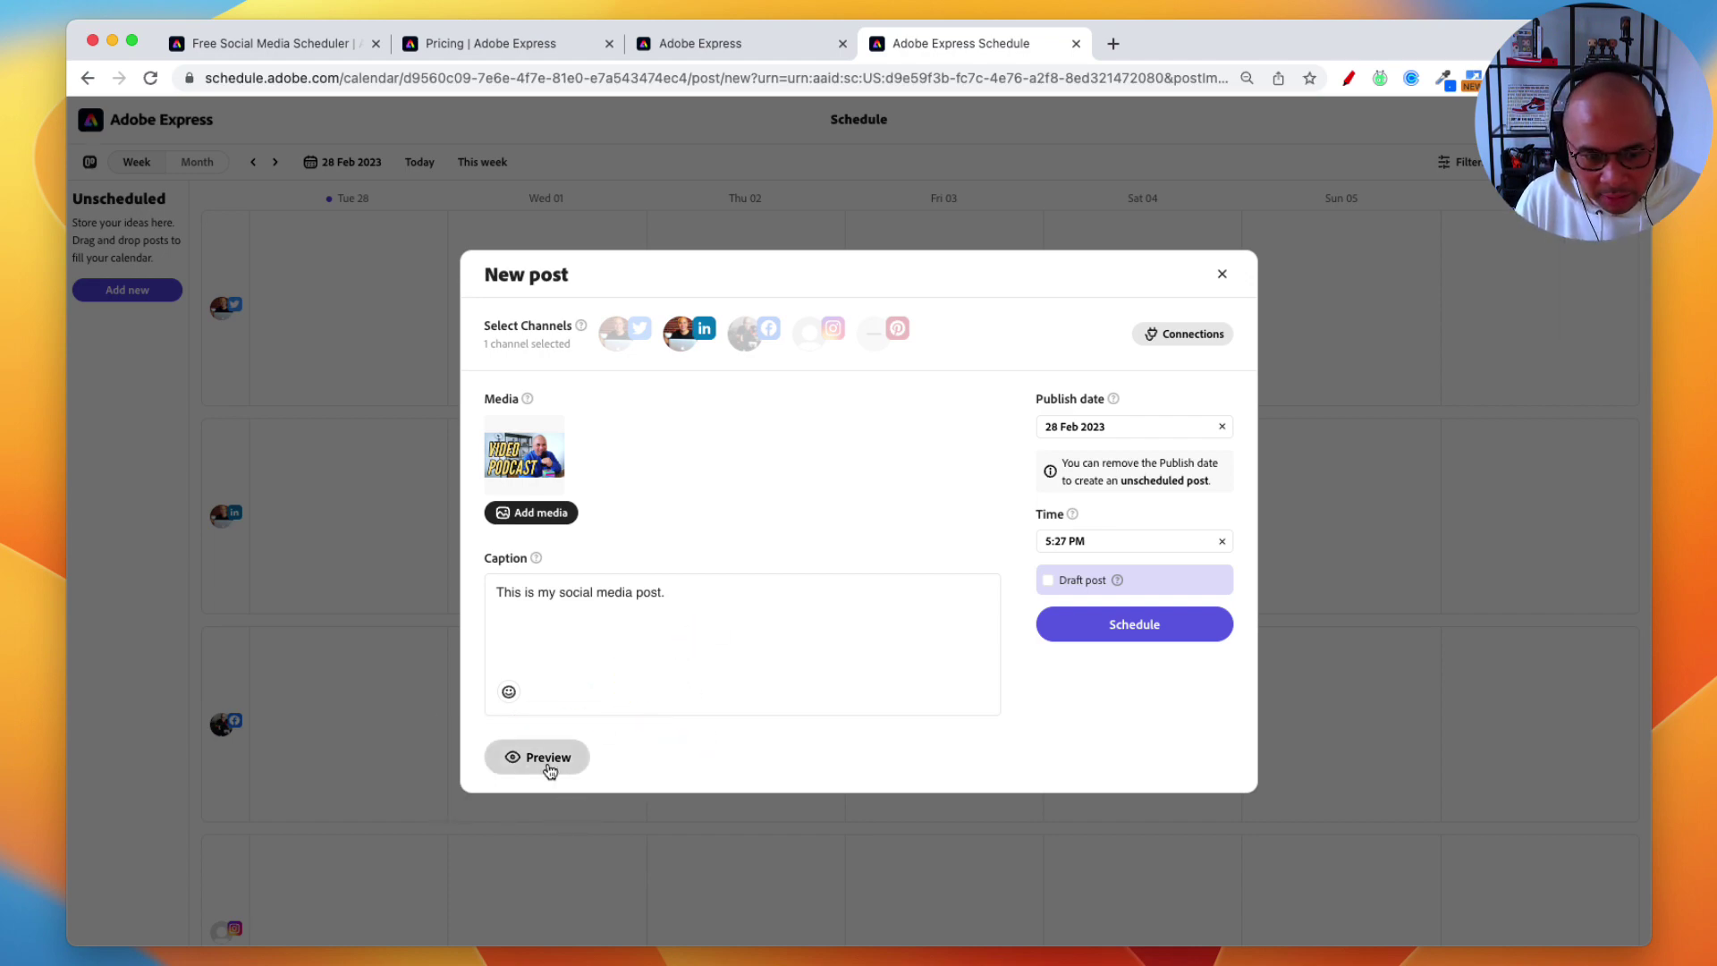
# Preview the LinkedIn post, highlight its caption text, and close the preview
pyautogui.click(547, 758)
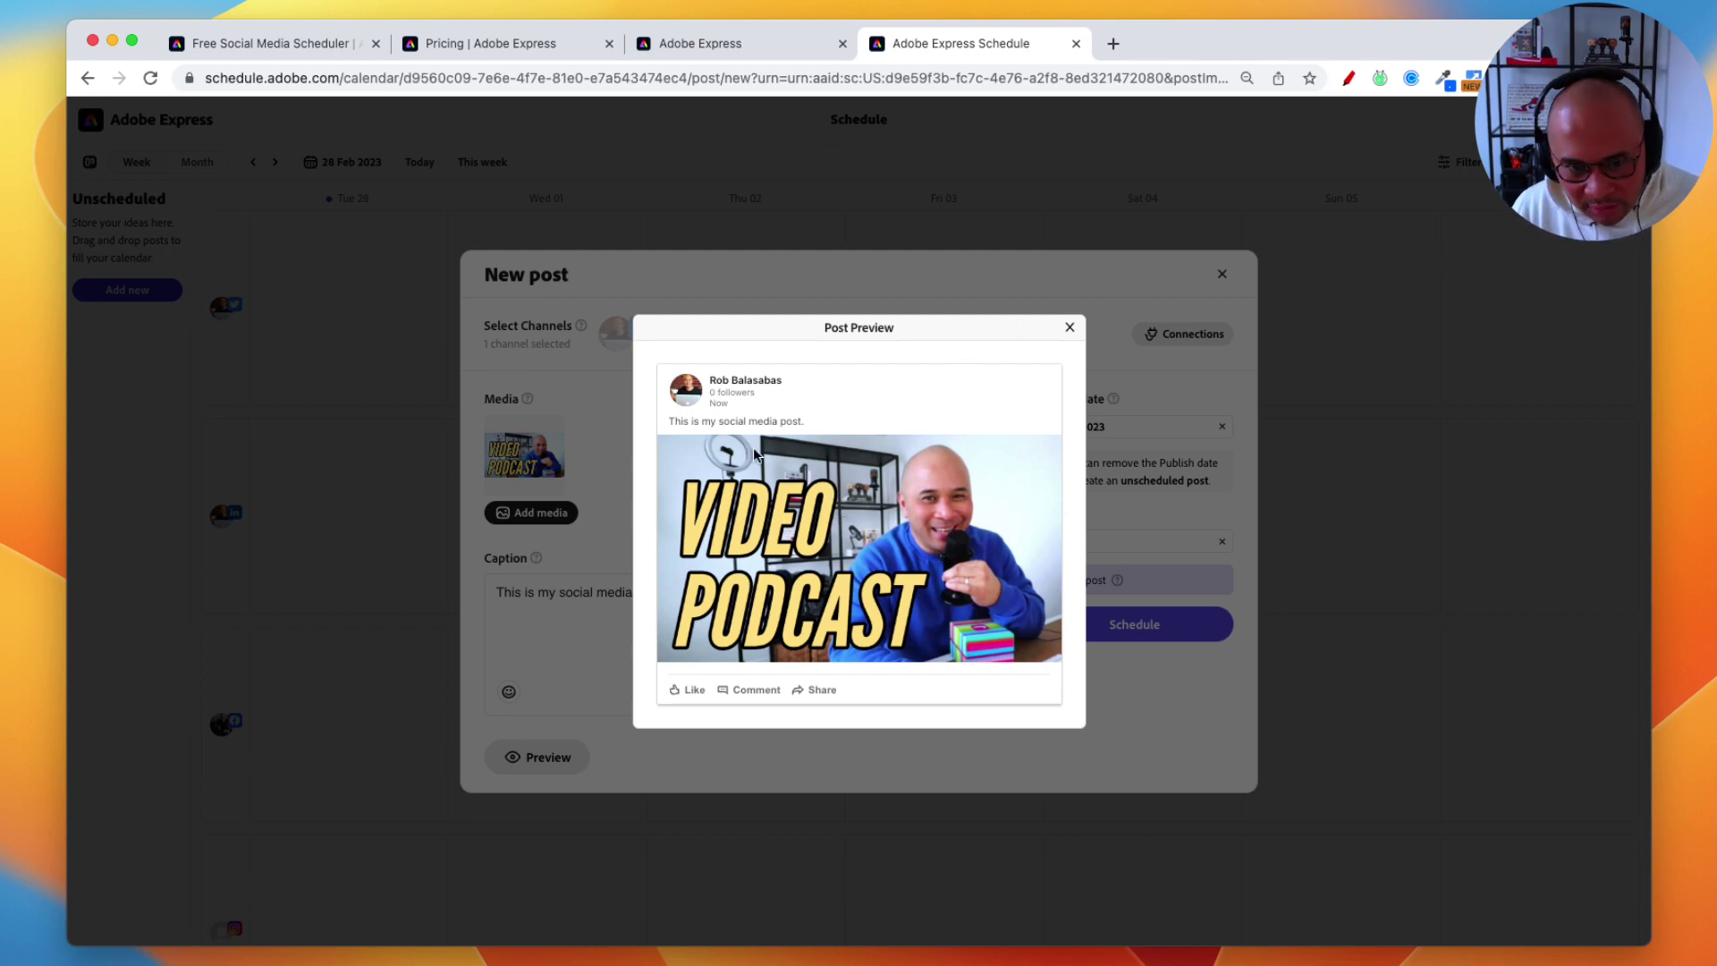
pyautogui.moveTo(671, 426); pyautogui.dragTo(838, 429)
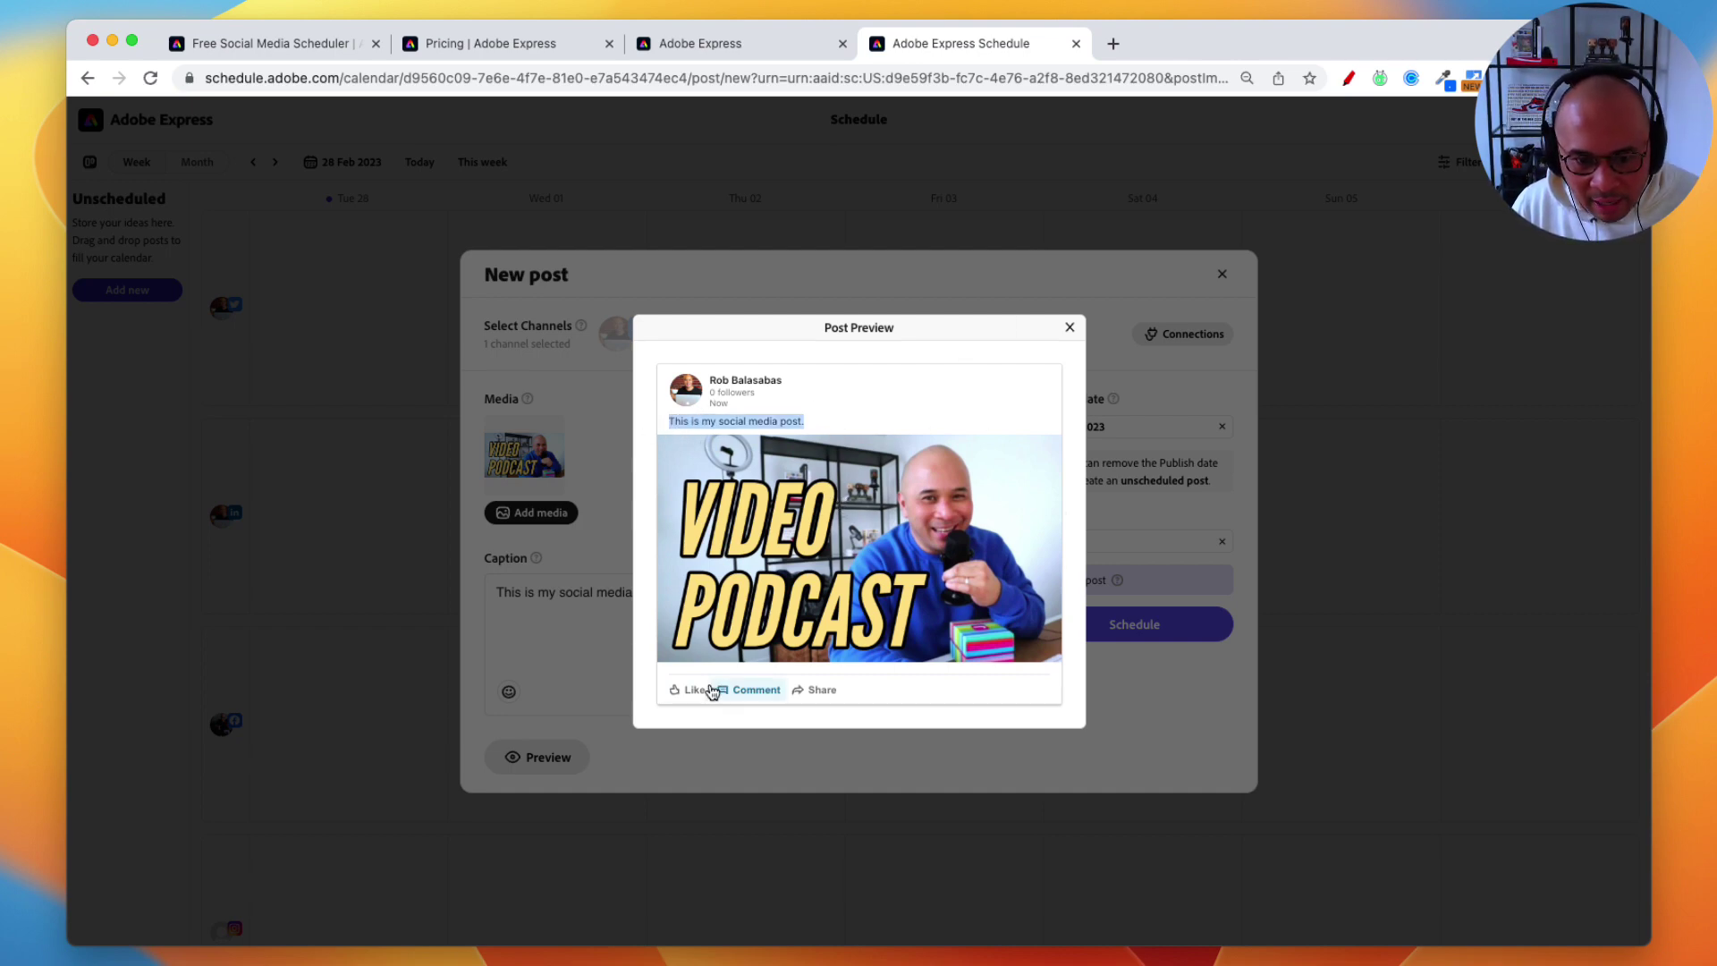
pyautogui.click(1070, 327)
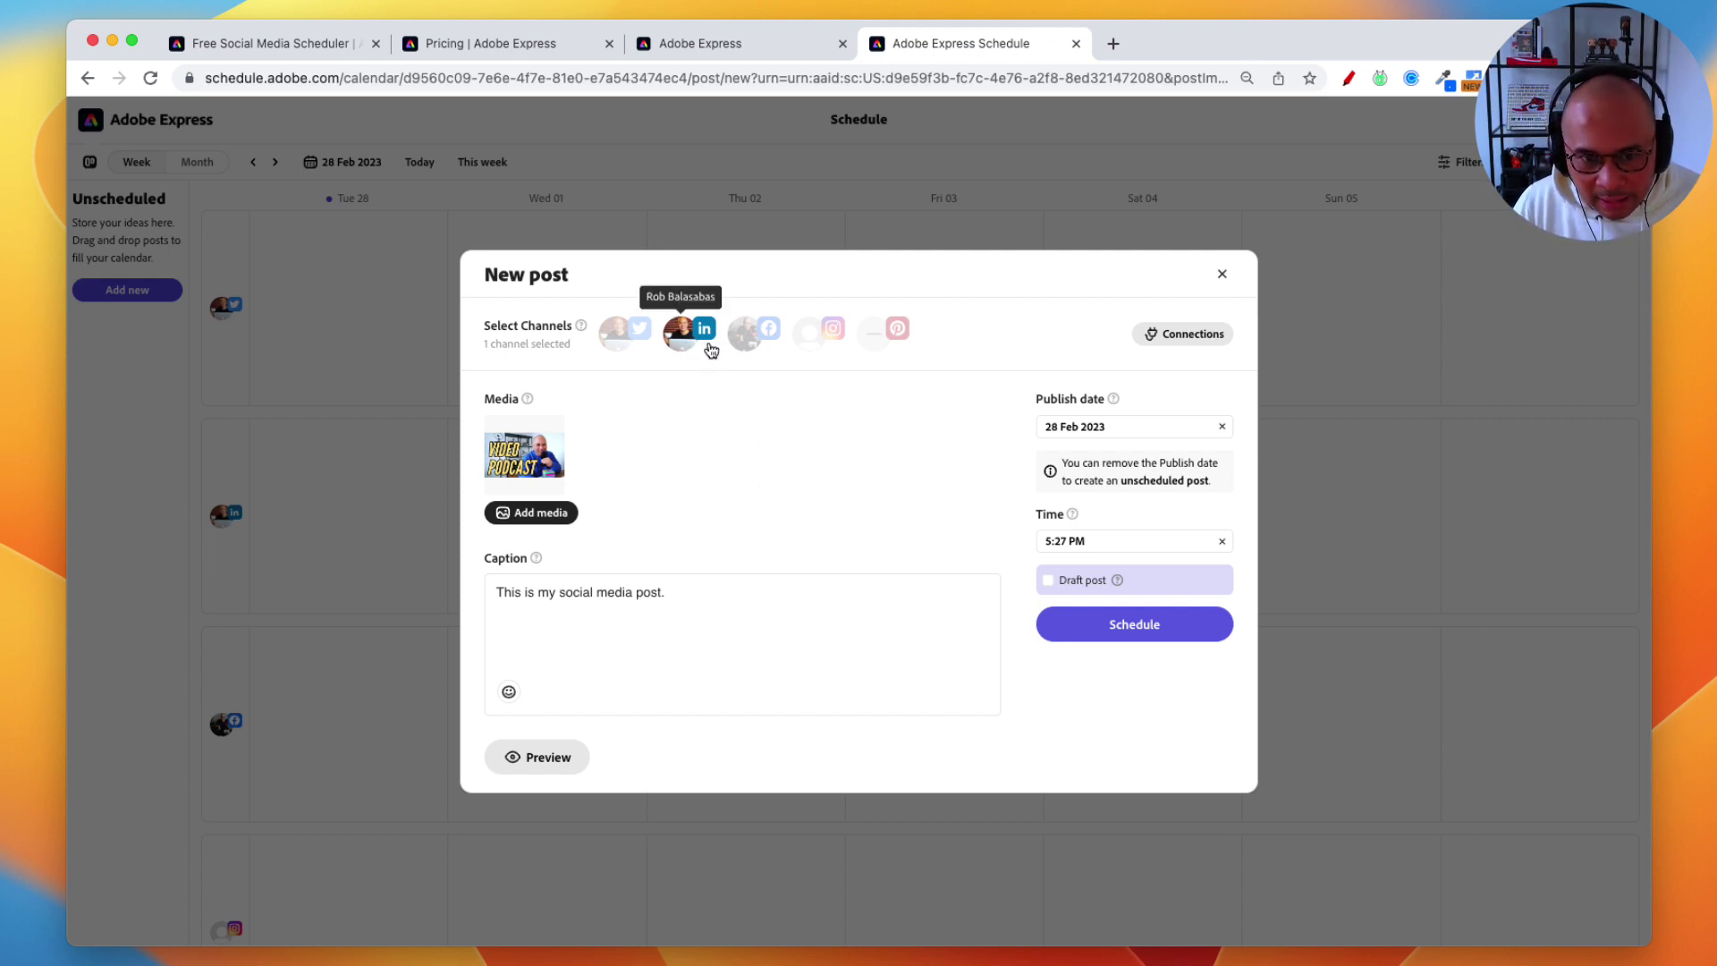
# Add Twitter and Facebook as channels for the new post and mark the Preview option with a temporary red arrow
pyautogui.click(631, 338)
pyautogui.click(749, 337)
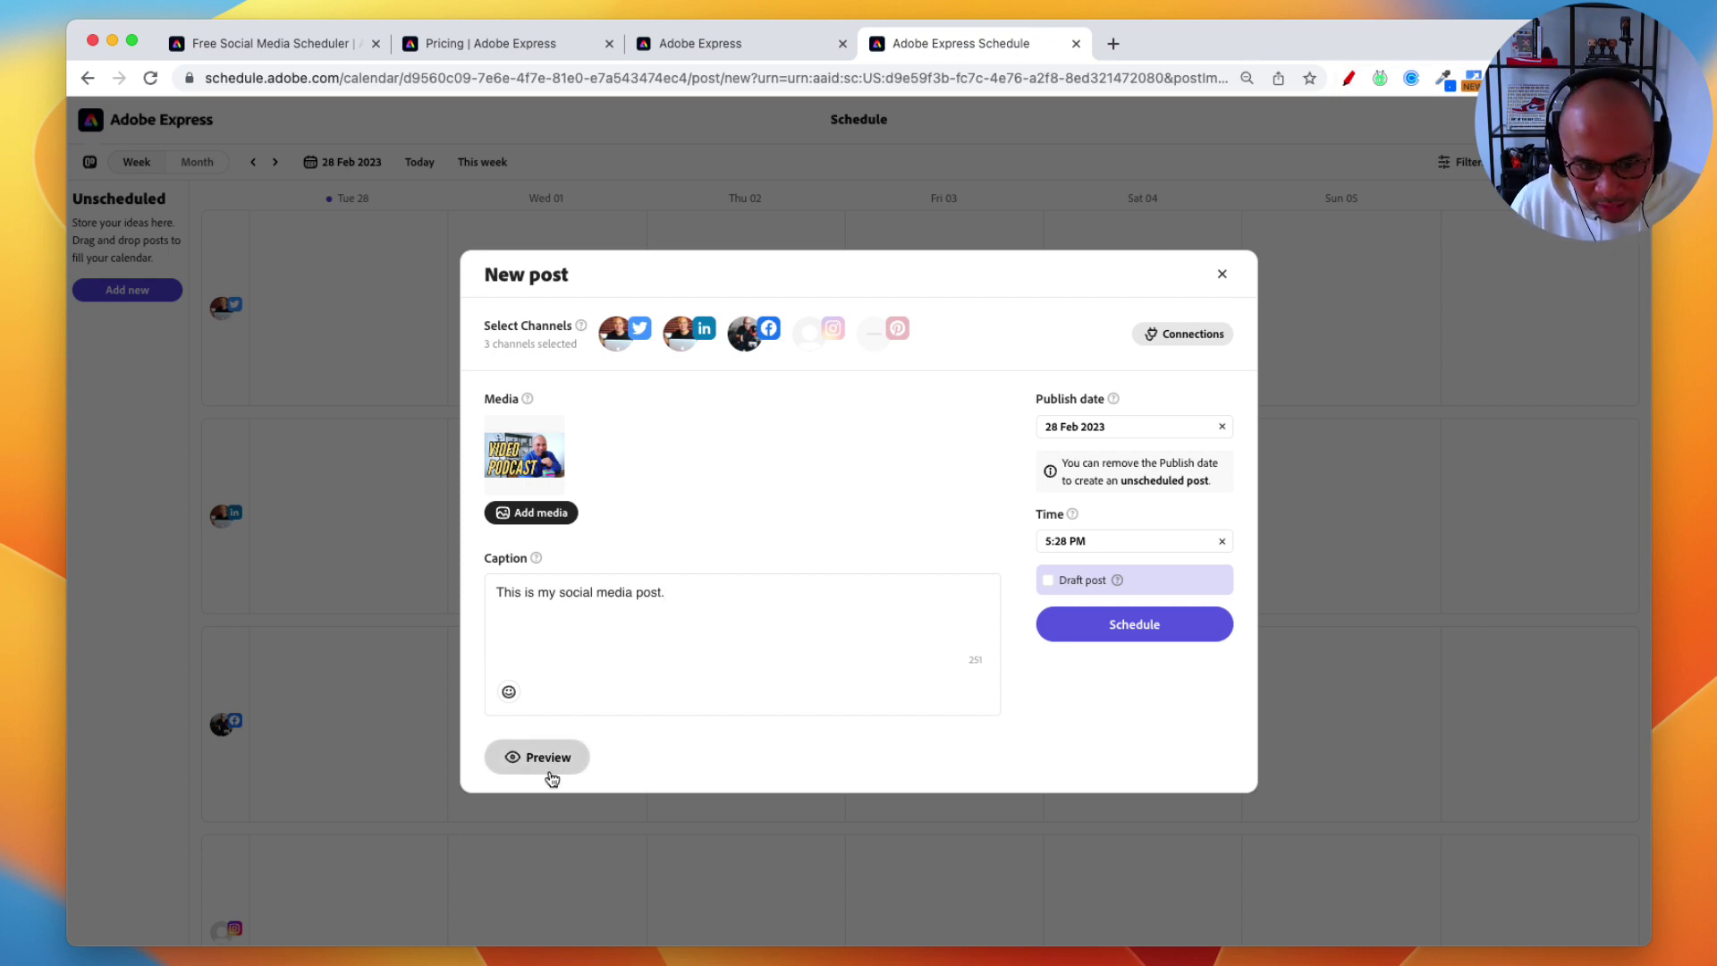
pyautogui.click(1353, 89)
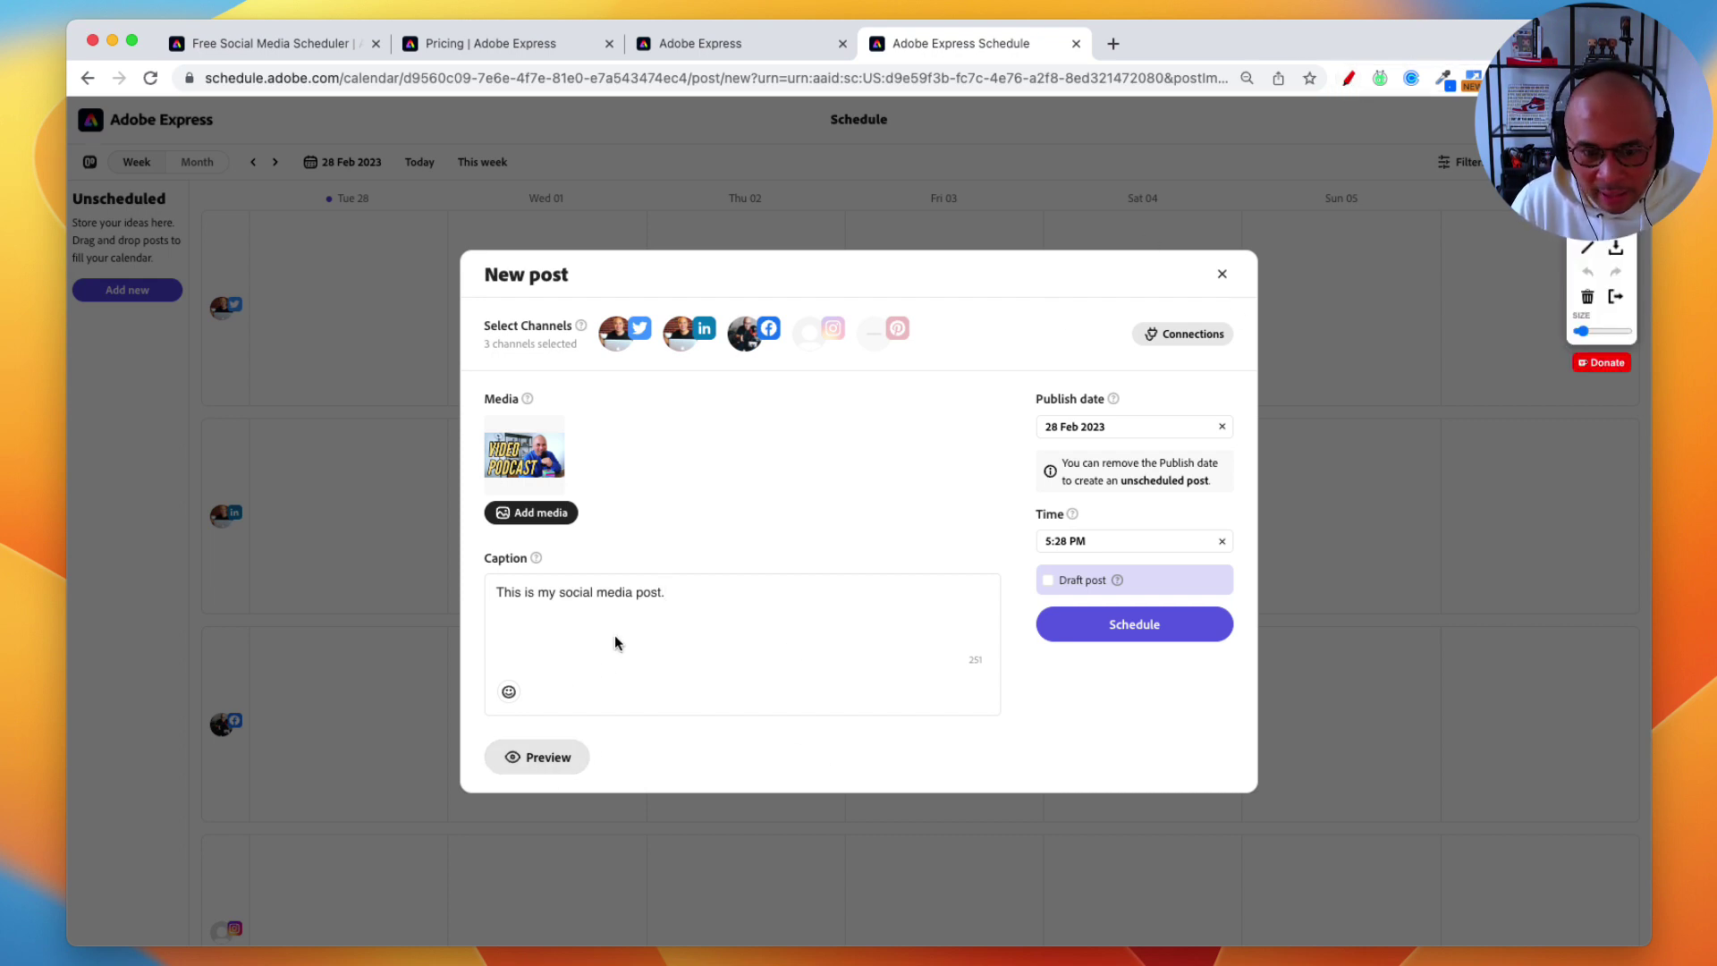
pyautogui.moveTo(597, 715)
pyautogui.mouseDown()
pyautogui.moveTo(446, 760)
pyautogui.moveTo(619, 782)
pyautogui.moveTo(594, 717)
pyautogui.mouseUp()
pyautogui.moveTo(808, 572)
pyautogui.mouseDown()
pyautogui.moveTo(668, 705)
pyautogui.moveTo(707, 699)
pyautogui.mouseUp()
pyautogui.press('Escape')
# Preview the post and compare its LinkedIn, Twitter and Facebook versions, highlighting headings and caption, and close the preview
pyautogui.click(516, 769)
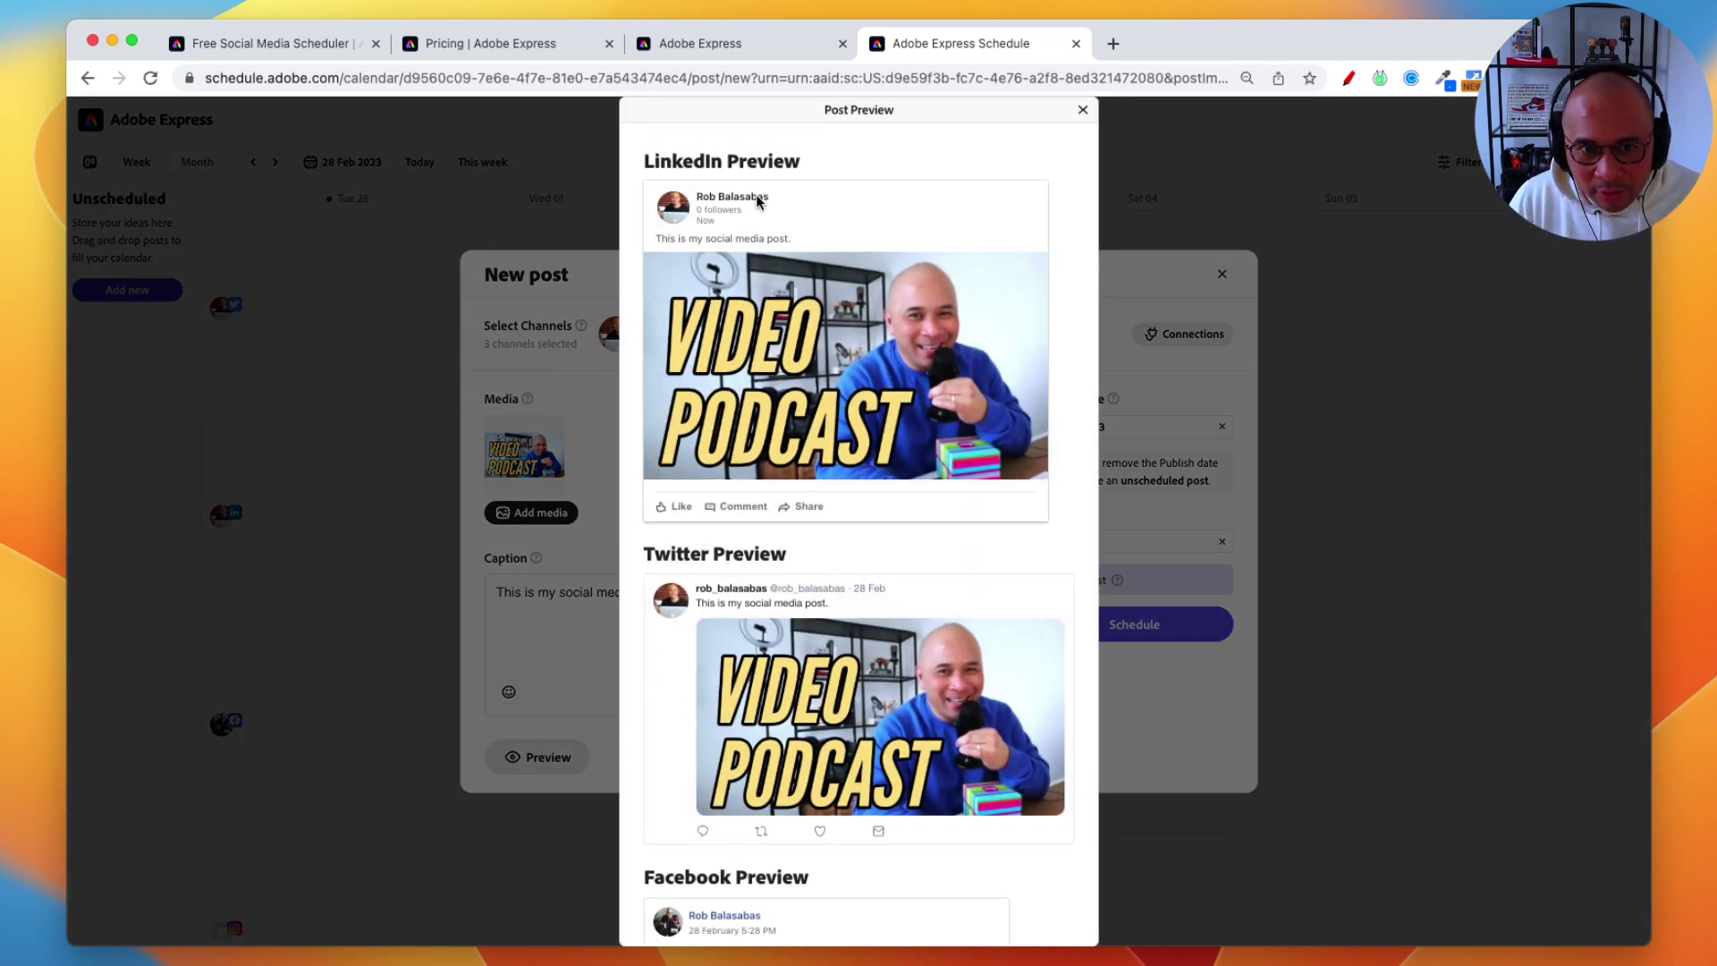
pyautogui.moveTo(640, 161); pyautogui.dragTo(845, 178)
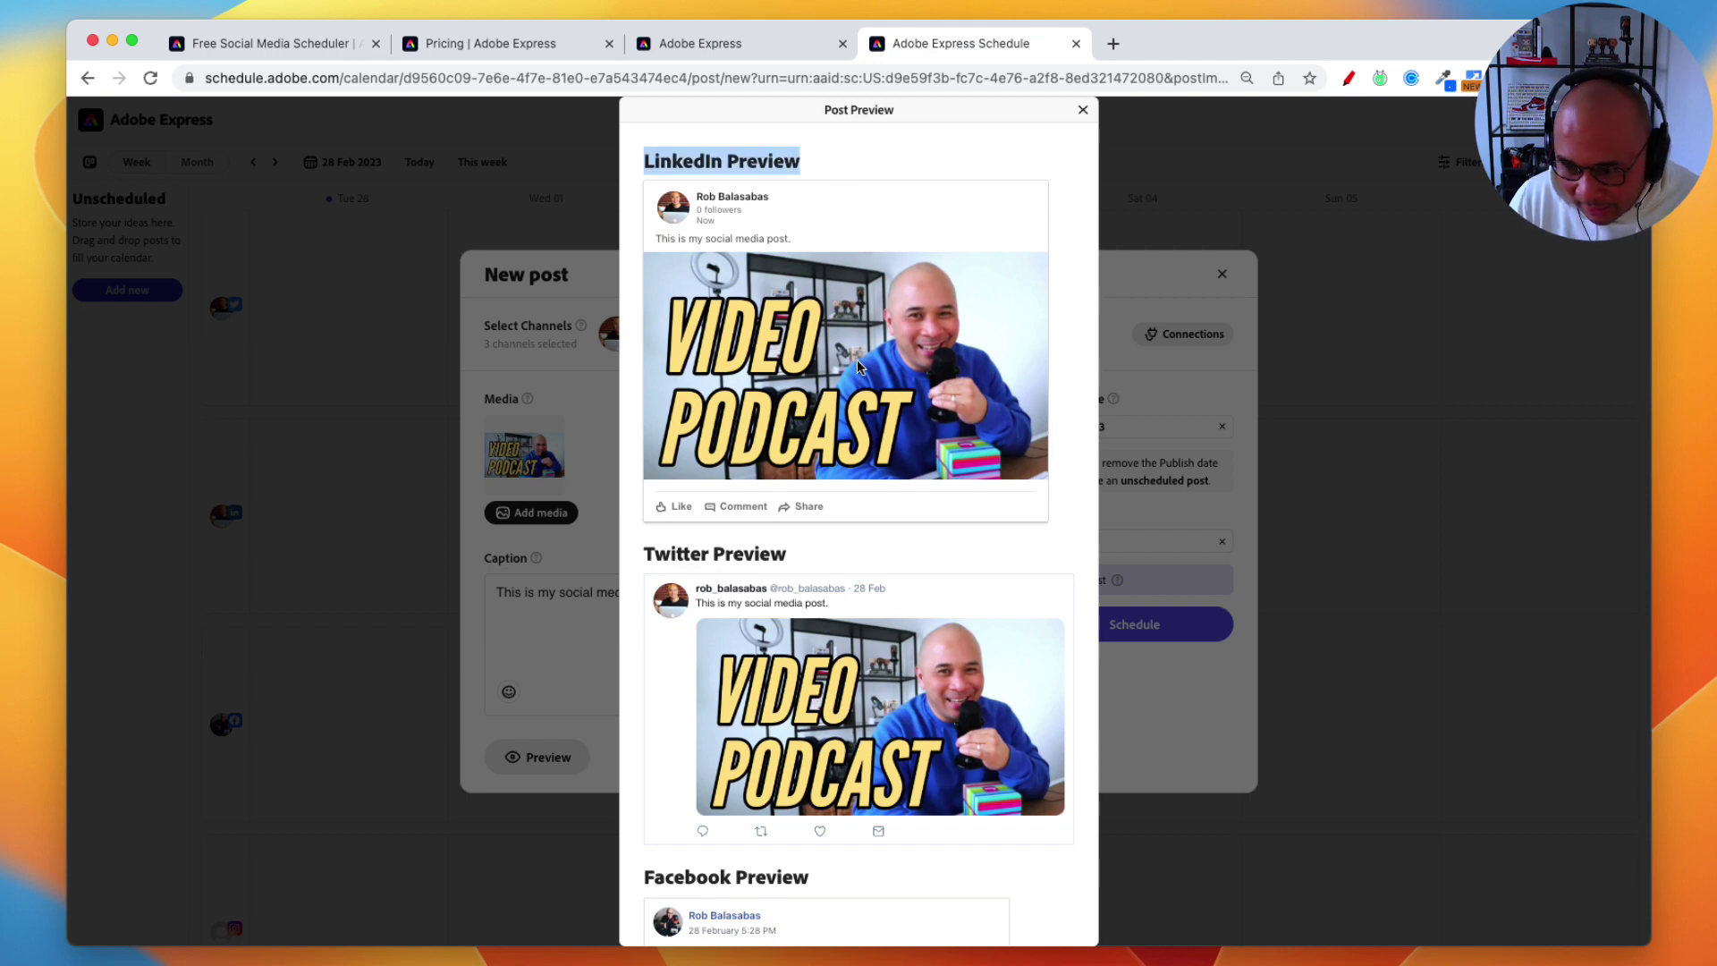
pyautogui.scroll(-2, 704, 300)
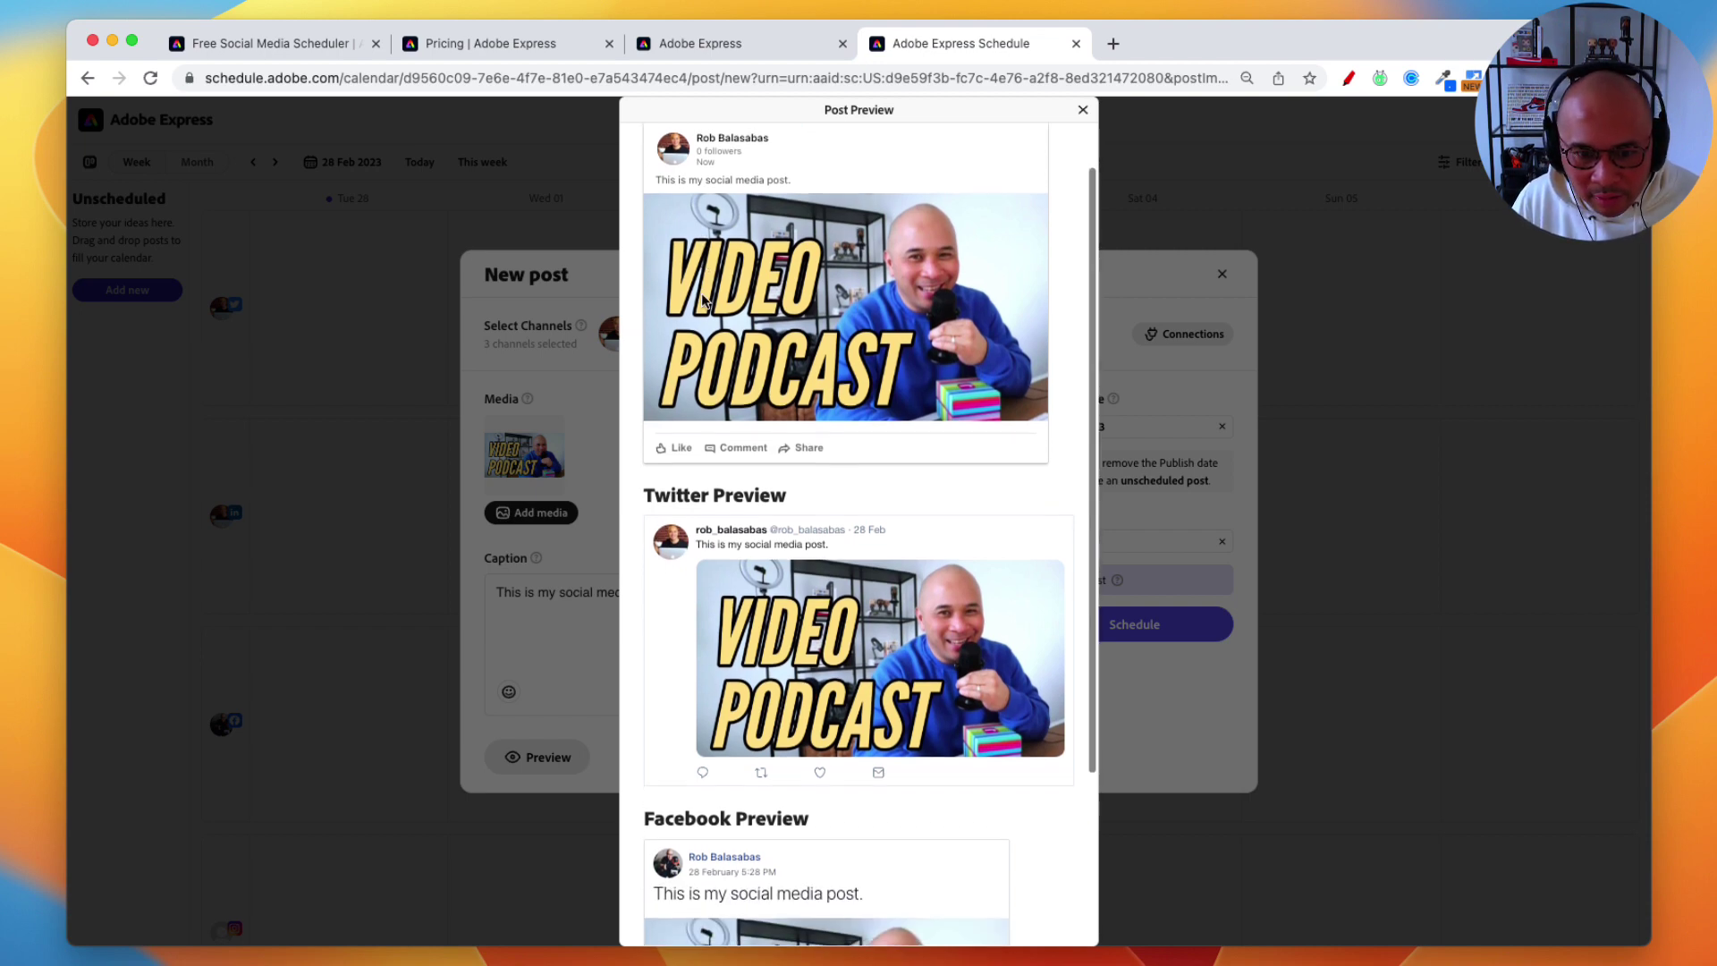
pyautogui.scroll(2, 704, 300)
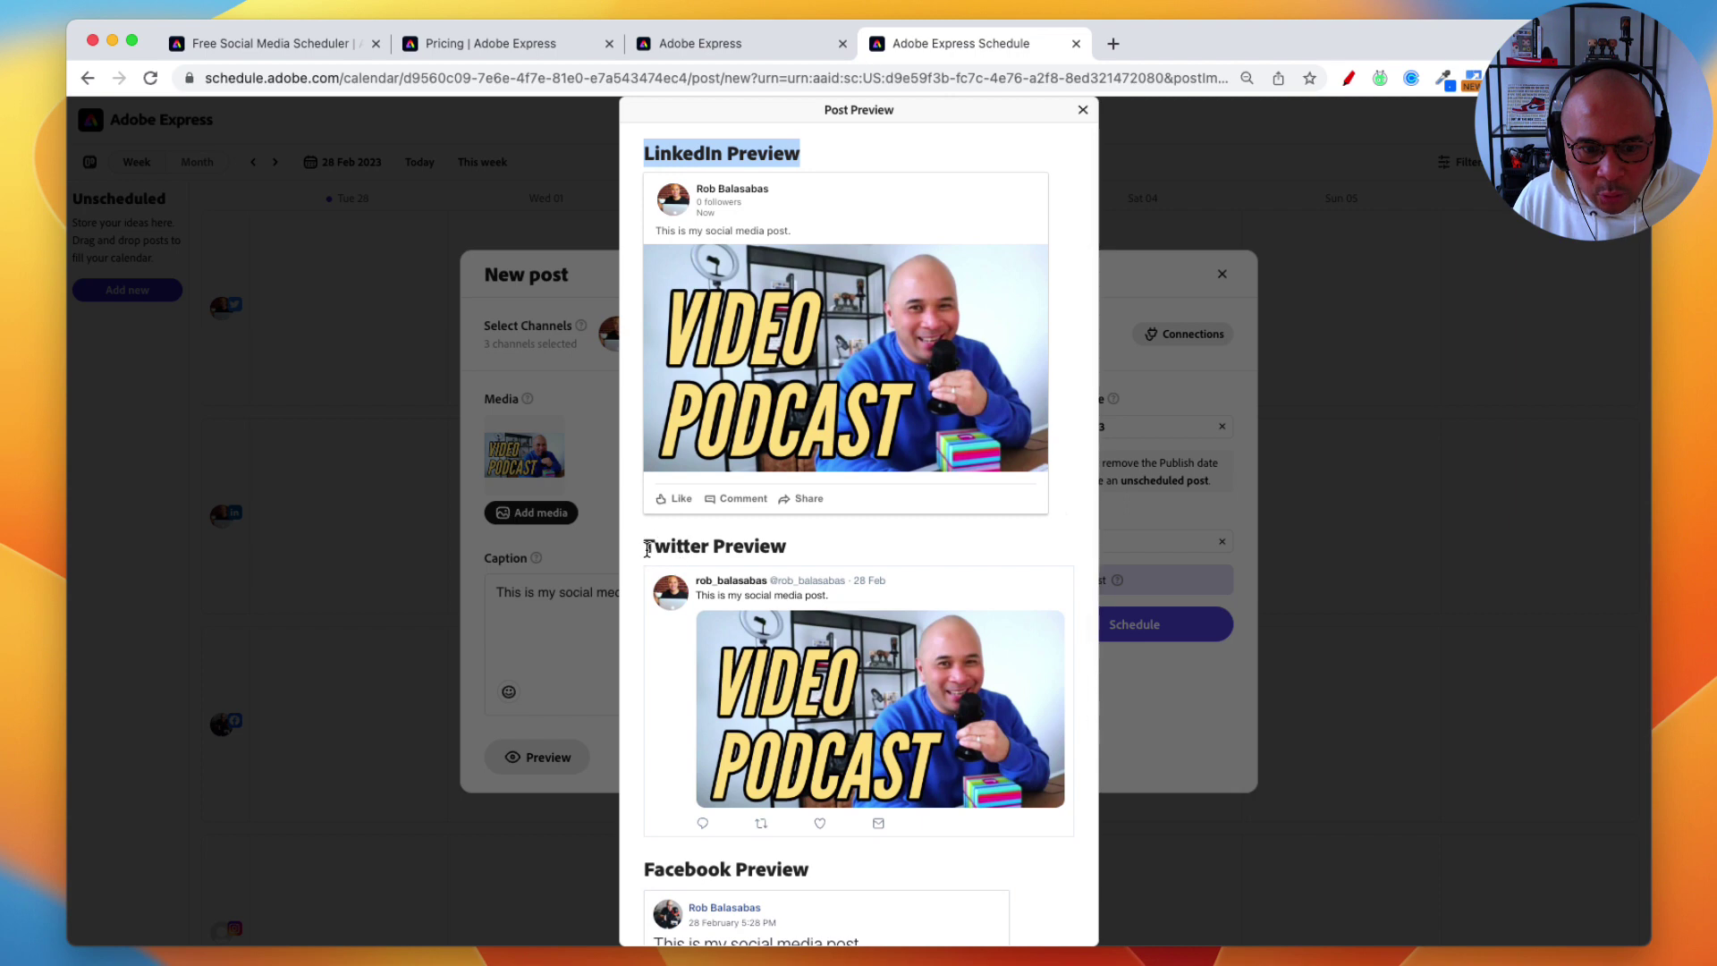
pyautogui.moveTo(646, 545); pyautogui.dragTo(823, 560)
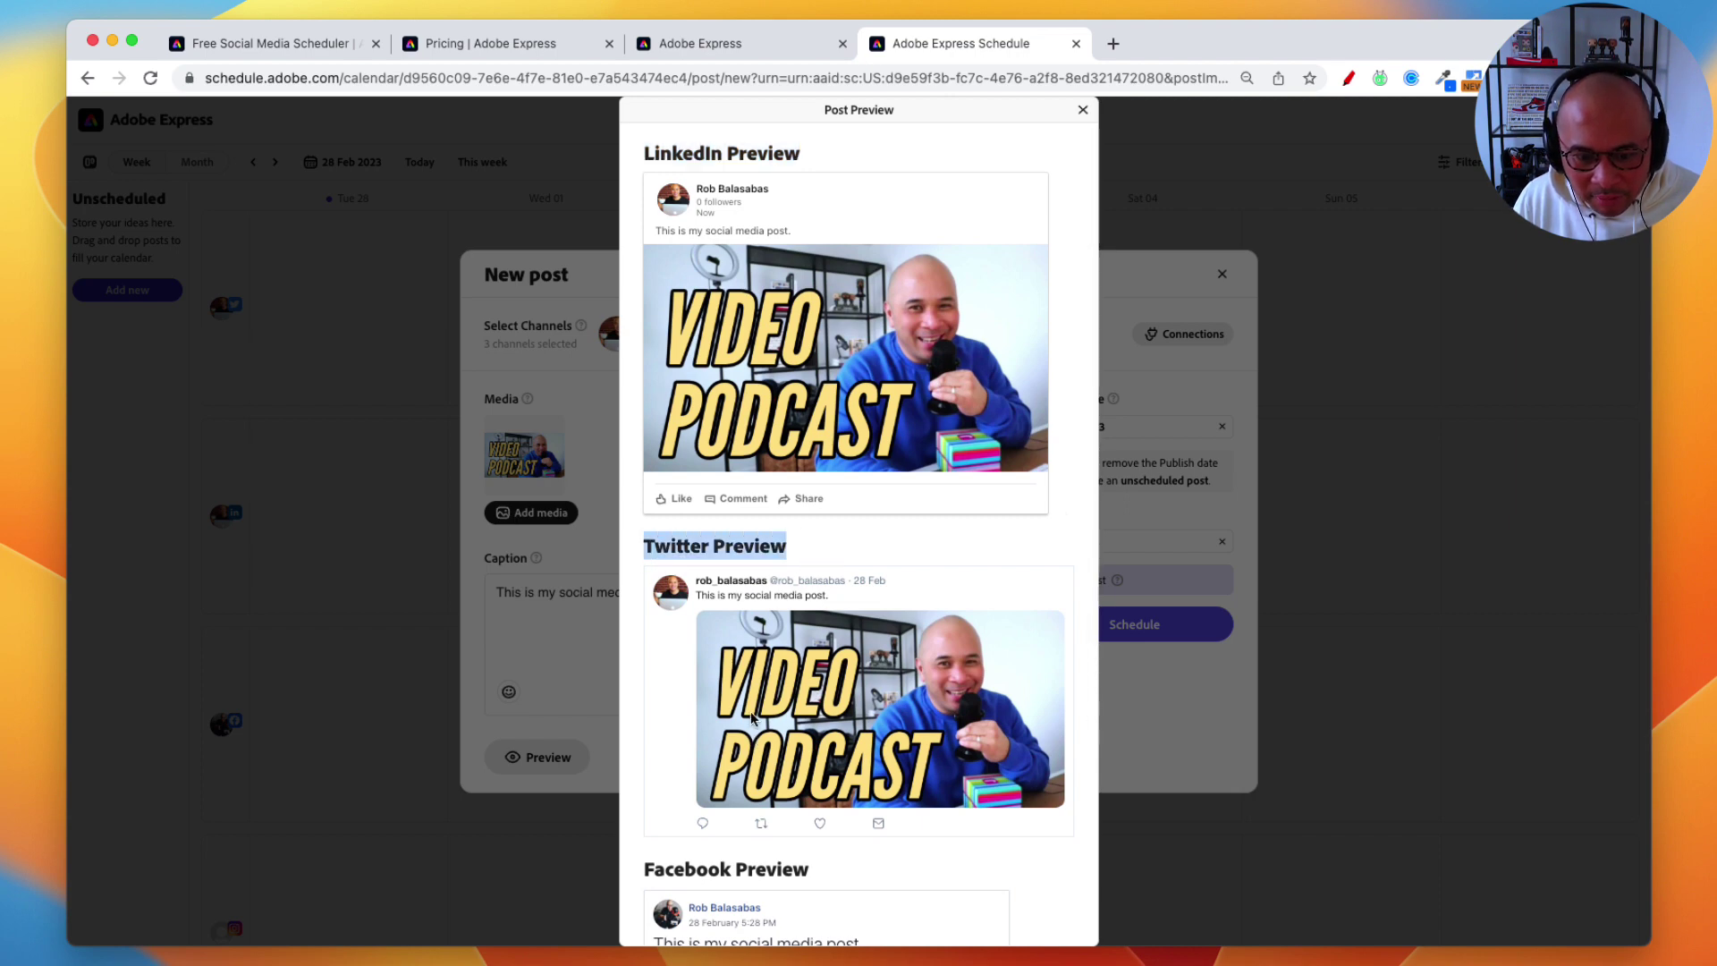
pyautogui.scroll(-3, 756, 743)
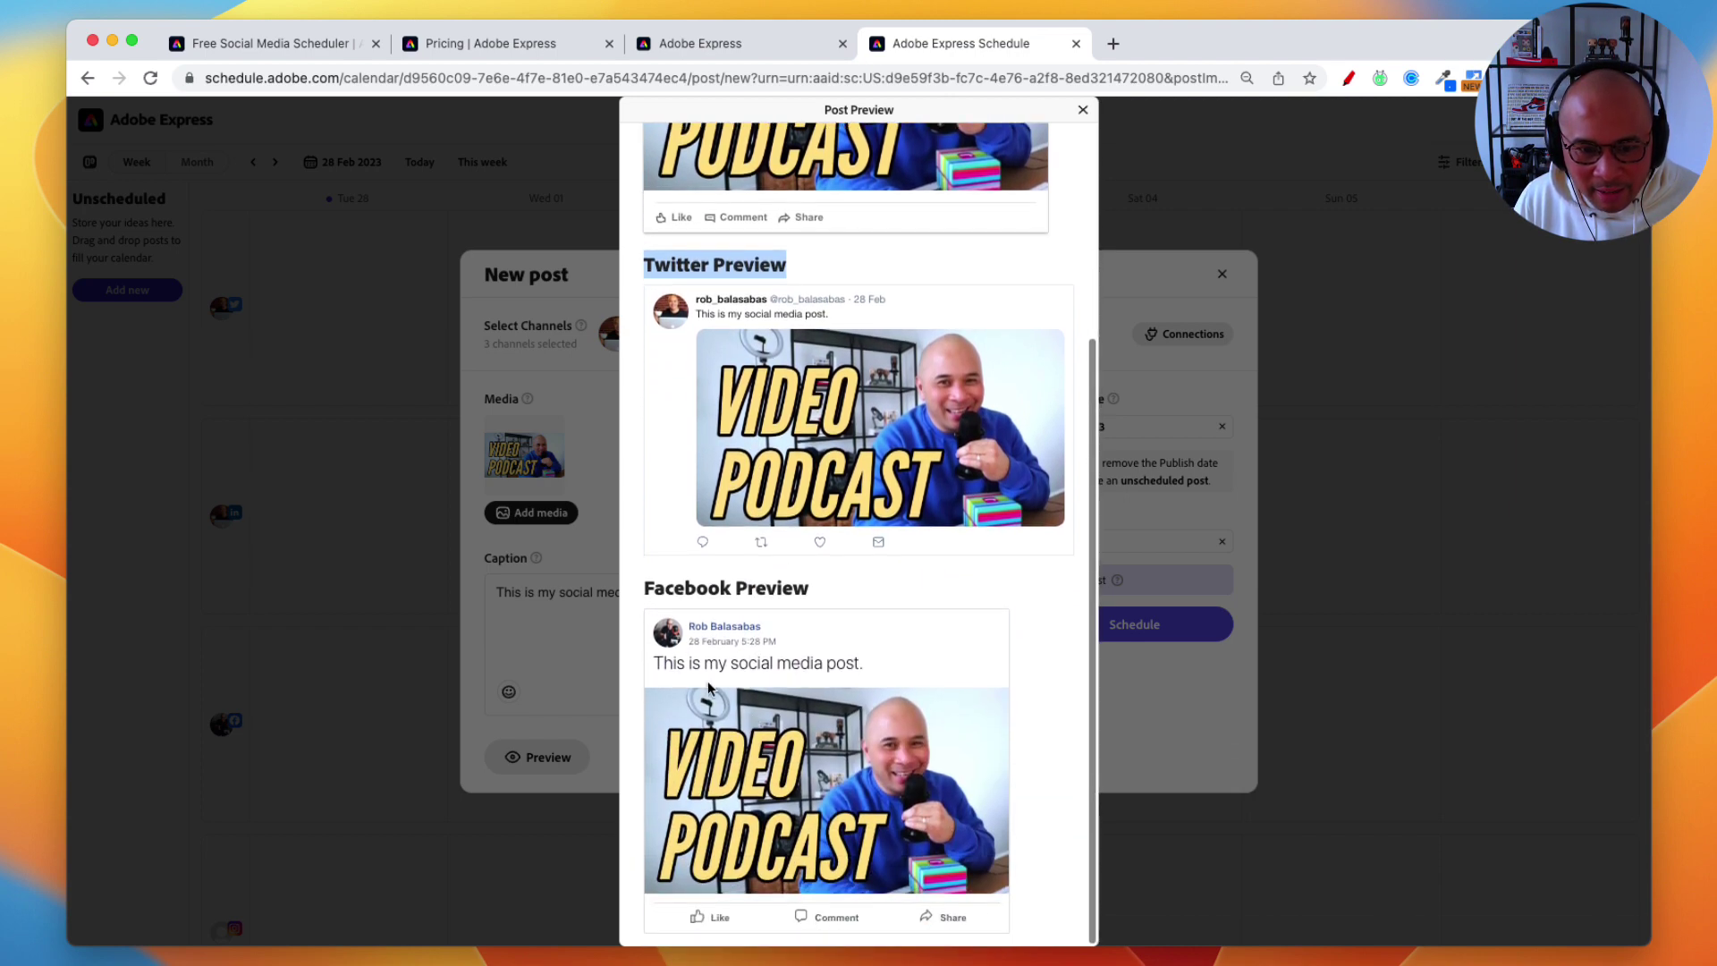
pyautogui.moveTo(656, 663); pyautogui.dragTo(873, 665)
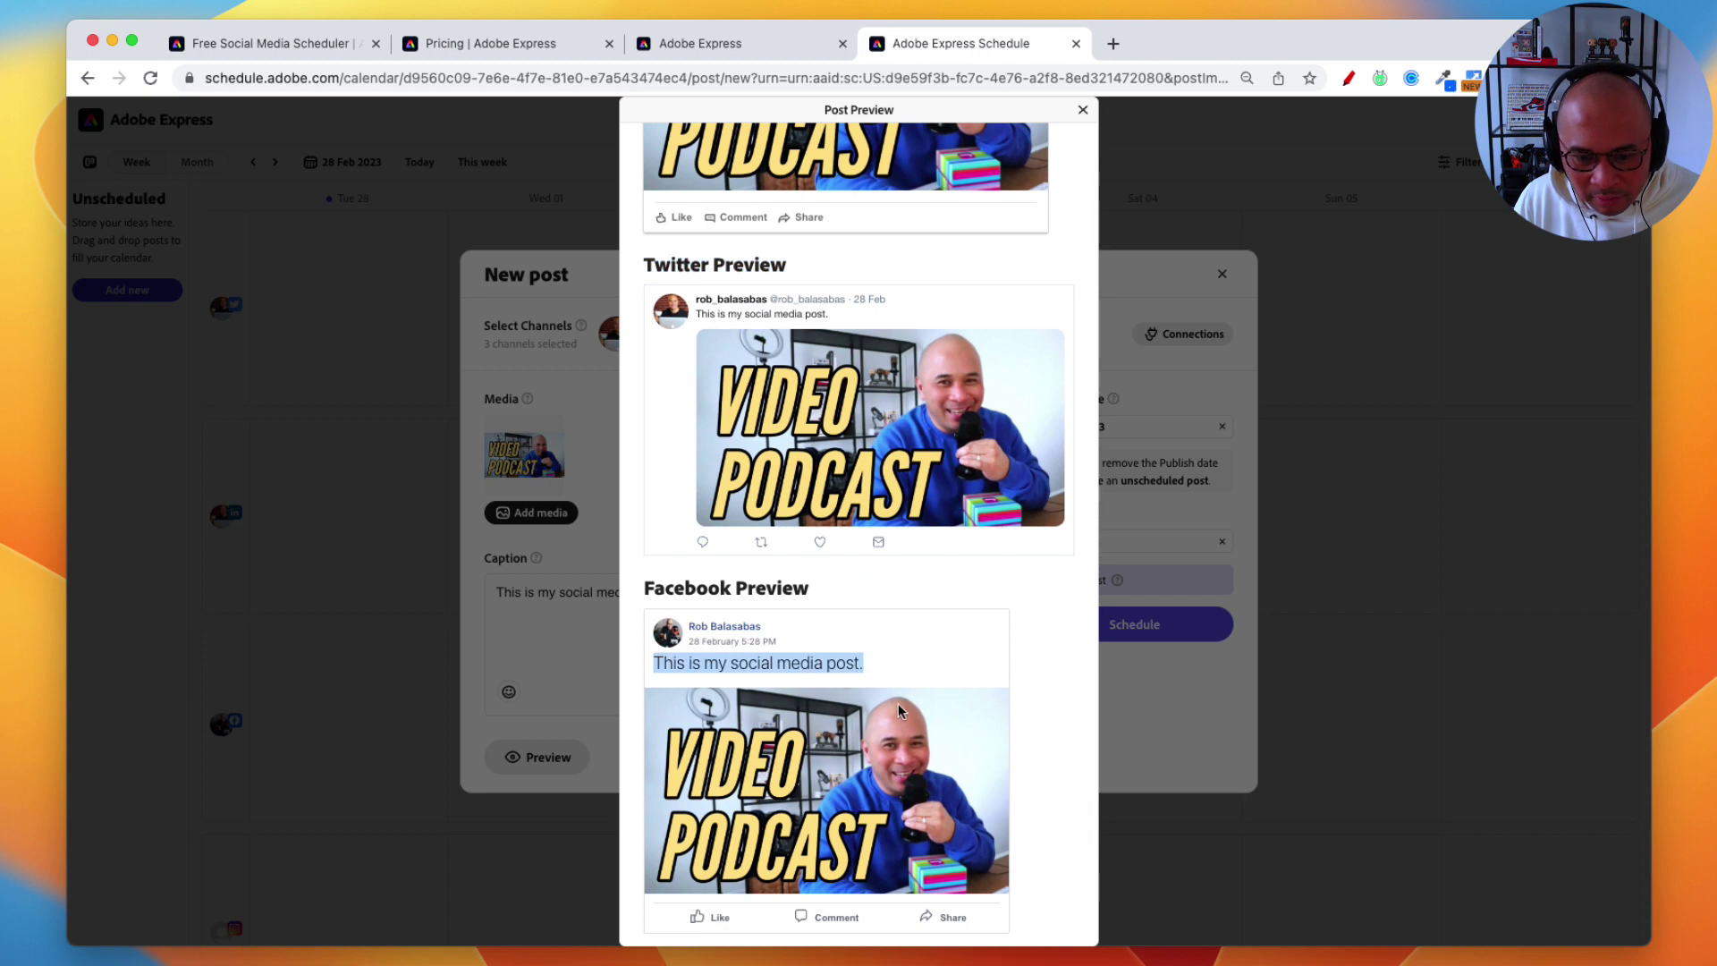
pyautogui.scroll(3, 921, 709)
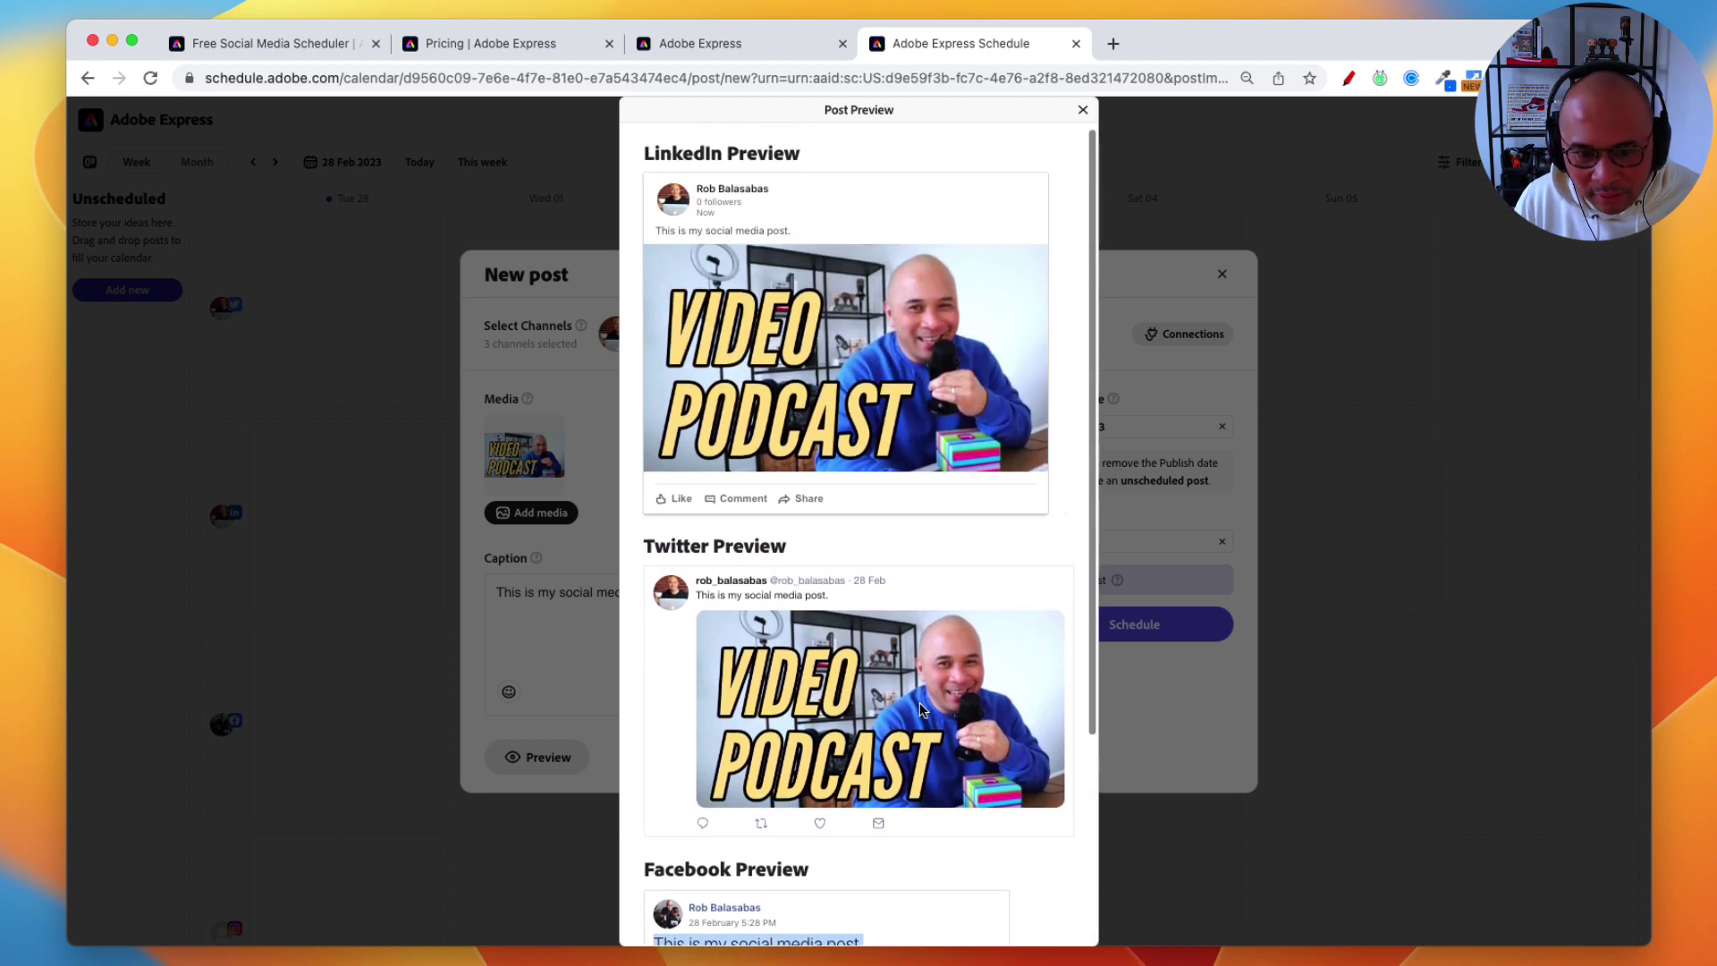
pyautogui.scroll(1, 921, 709)
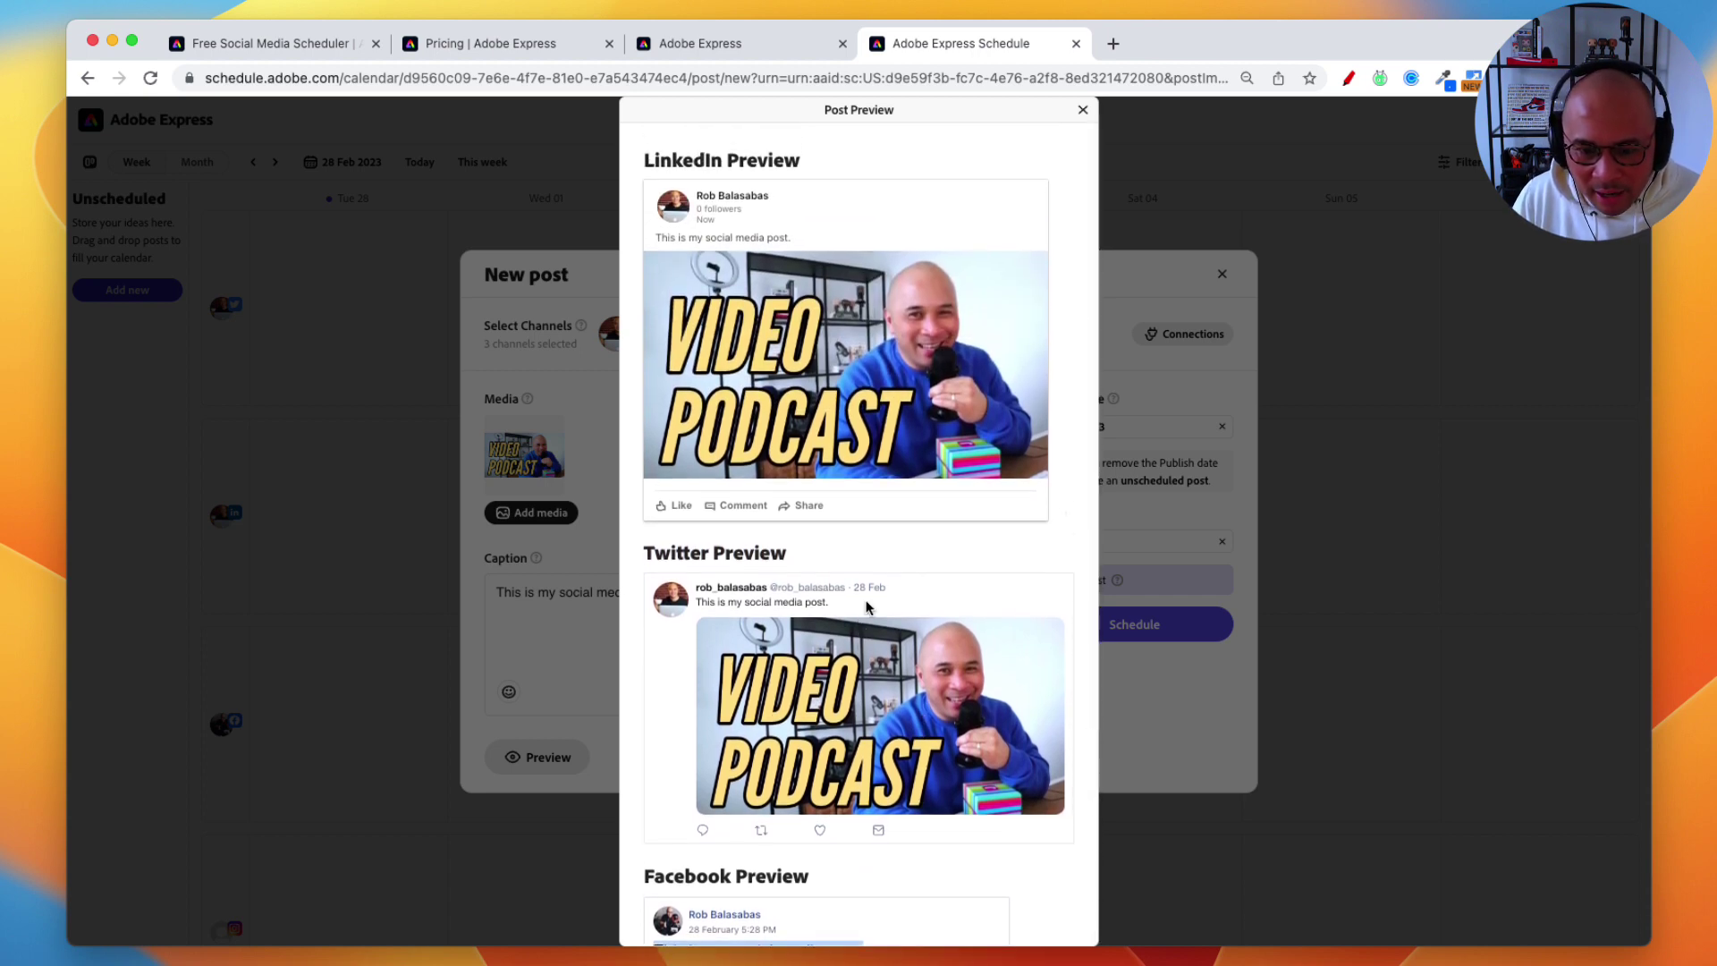
pyautogui.scroll(-3, 867, 608)
pyautogui.scroll(1, 866, 608)
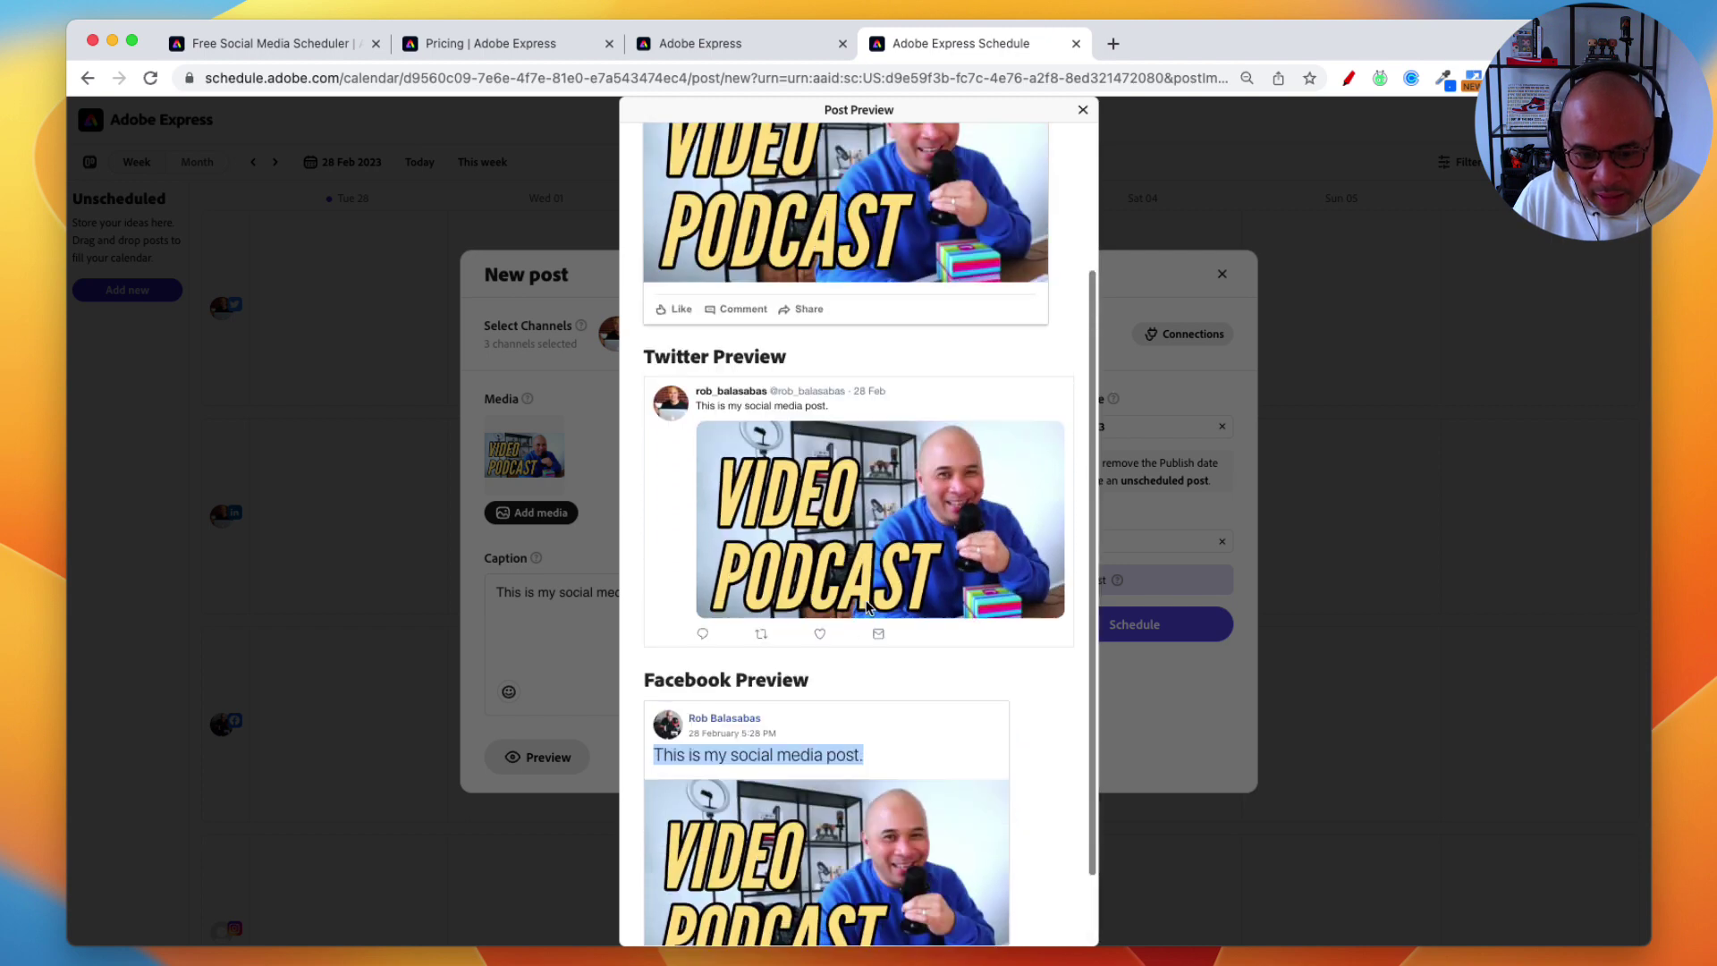
pyautogui.scroll(2, 866, 608)
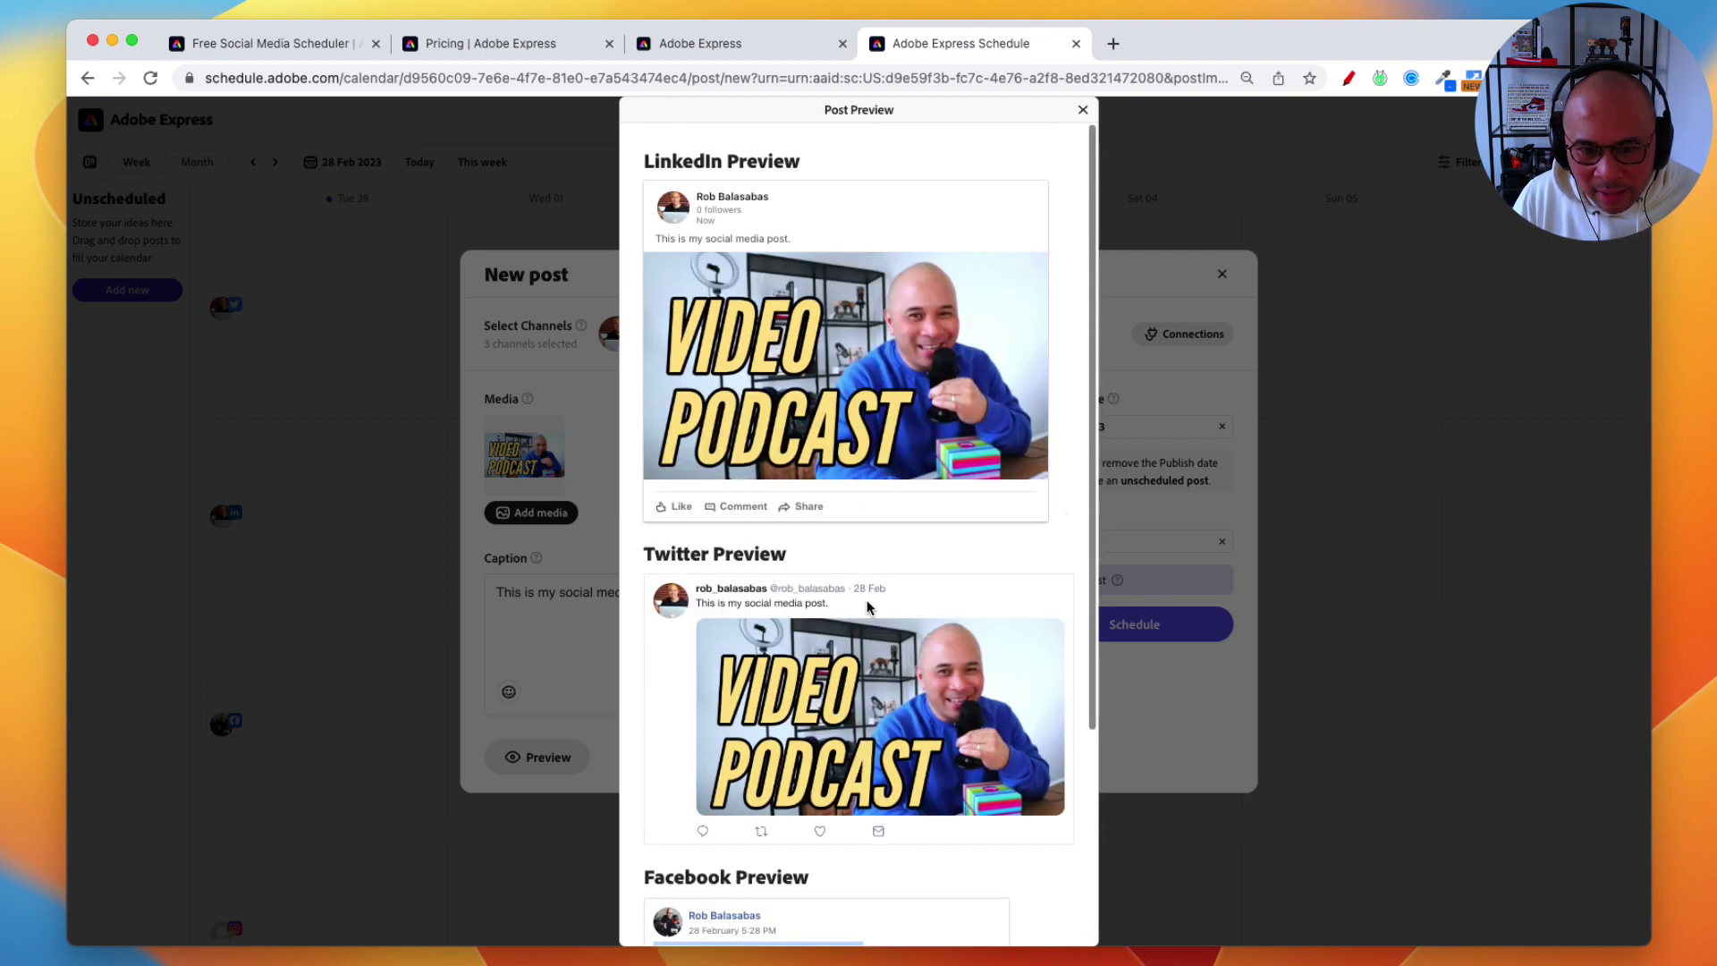
pyautogui.click(1082, 113)
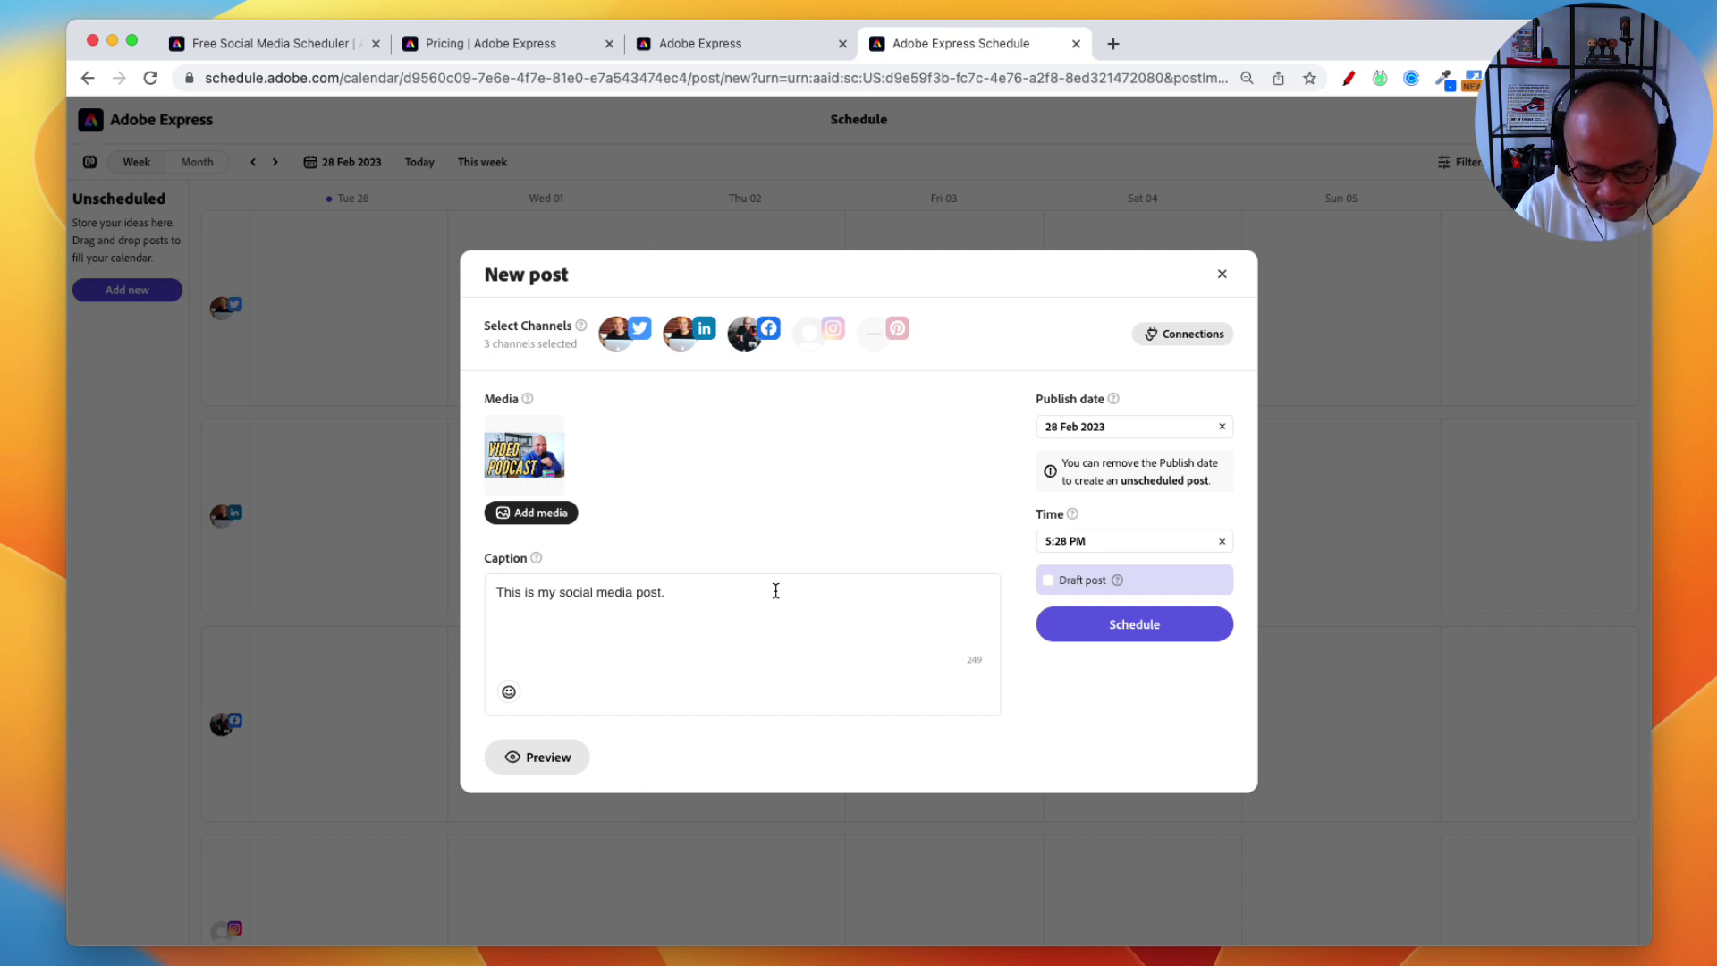
# Add "Check out the photo below." as a second caption line and check it in the previews of all selected channels
pyautogui.write('Check out the photo below.')
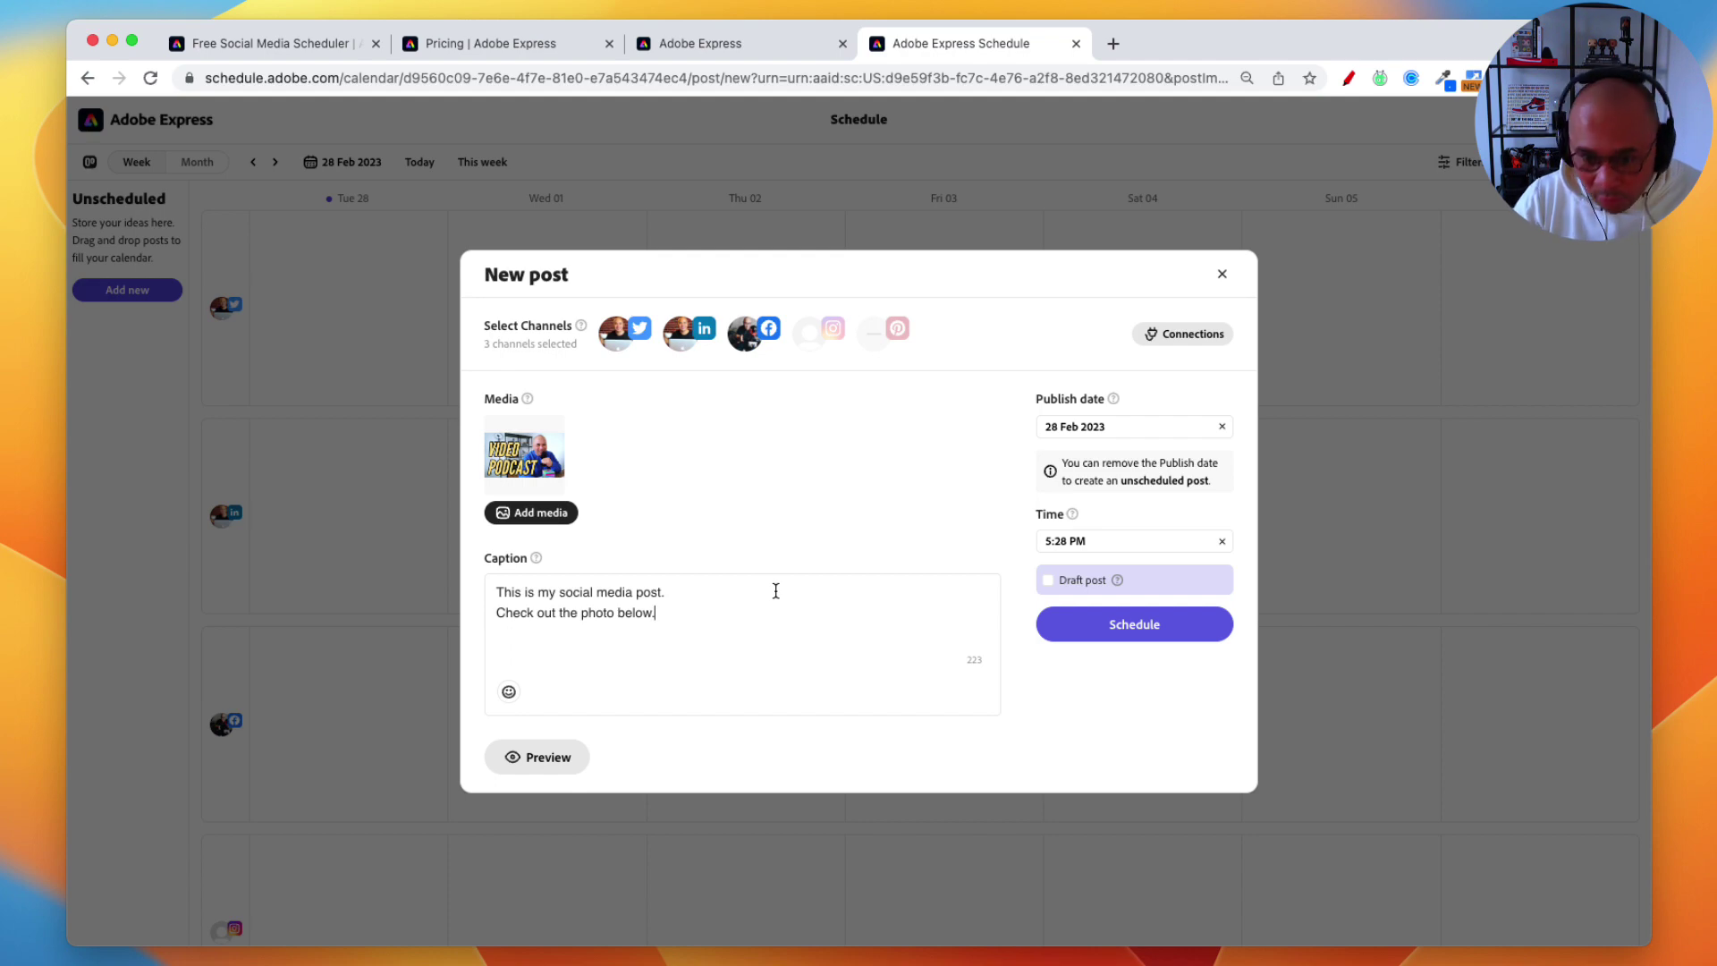
pyautogui.click(536, 758)
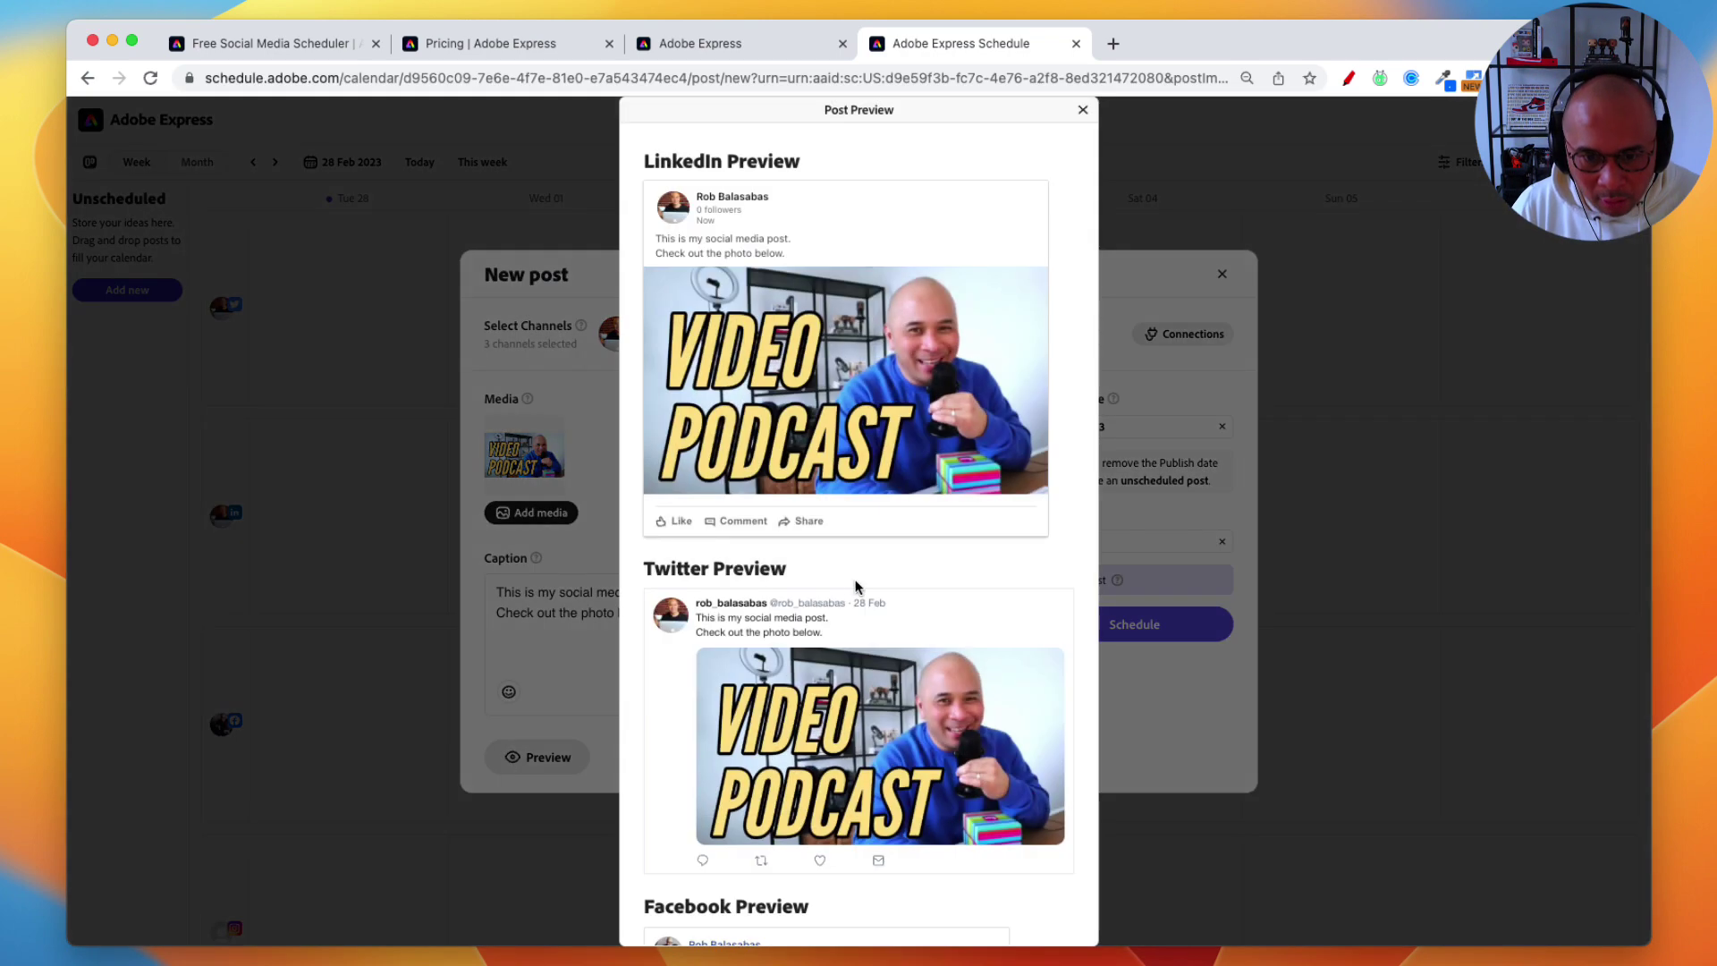
pyautogui.scroll(-5, 708, 412)
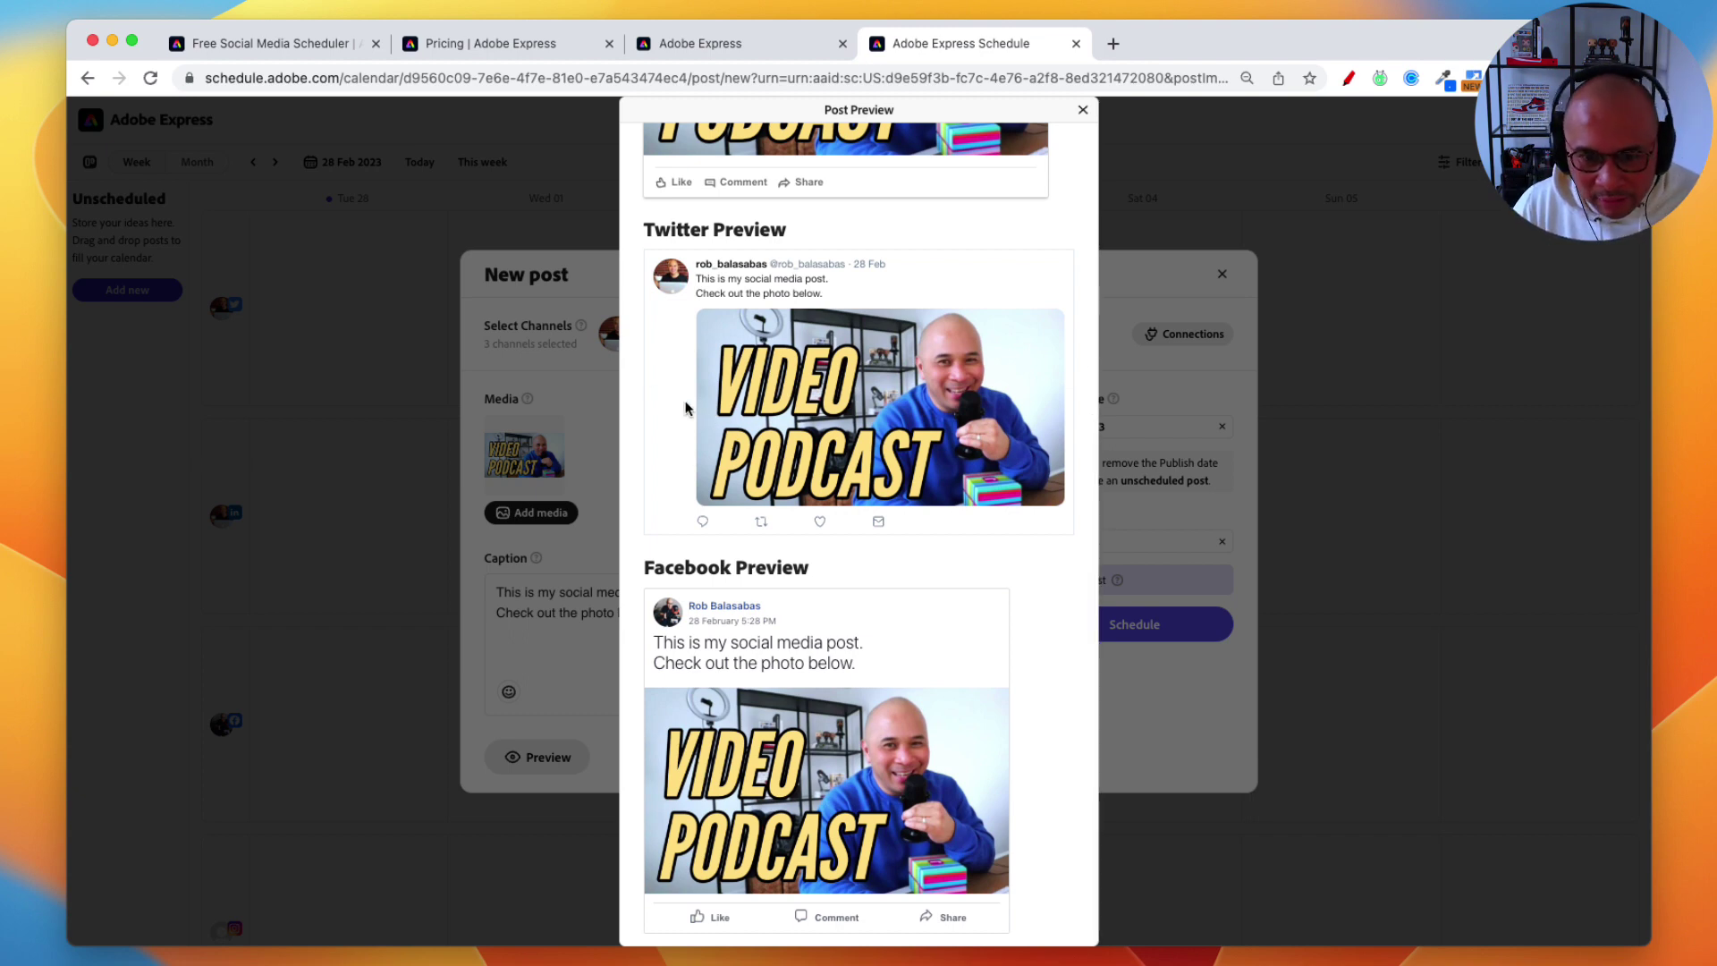
pyautogui.scroll(5, 936, 400)
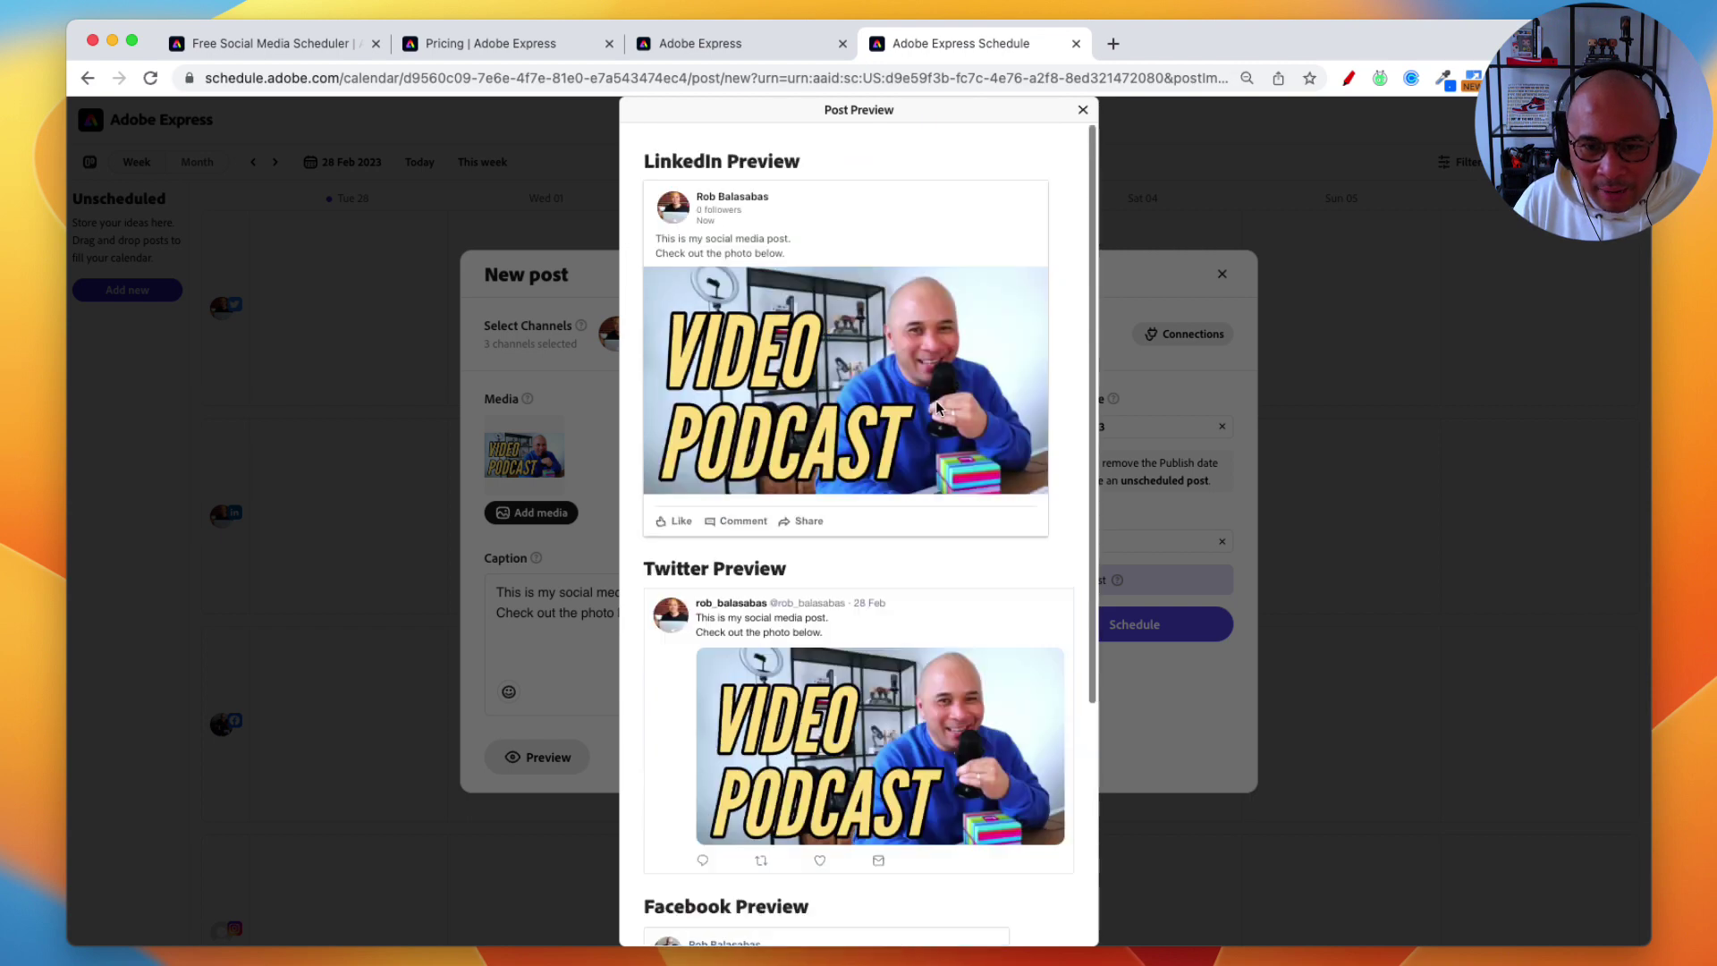
pyautogui.click(1082, 109)
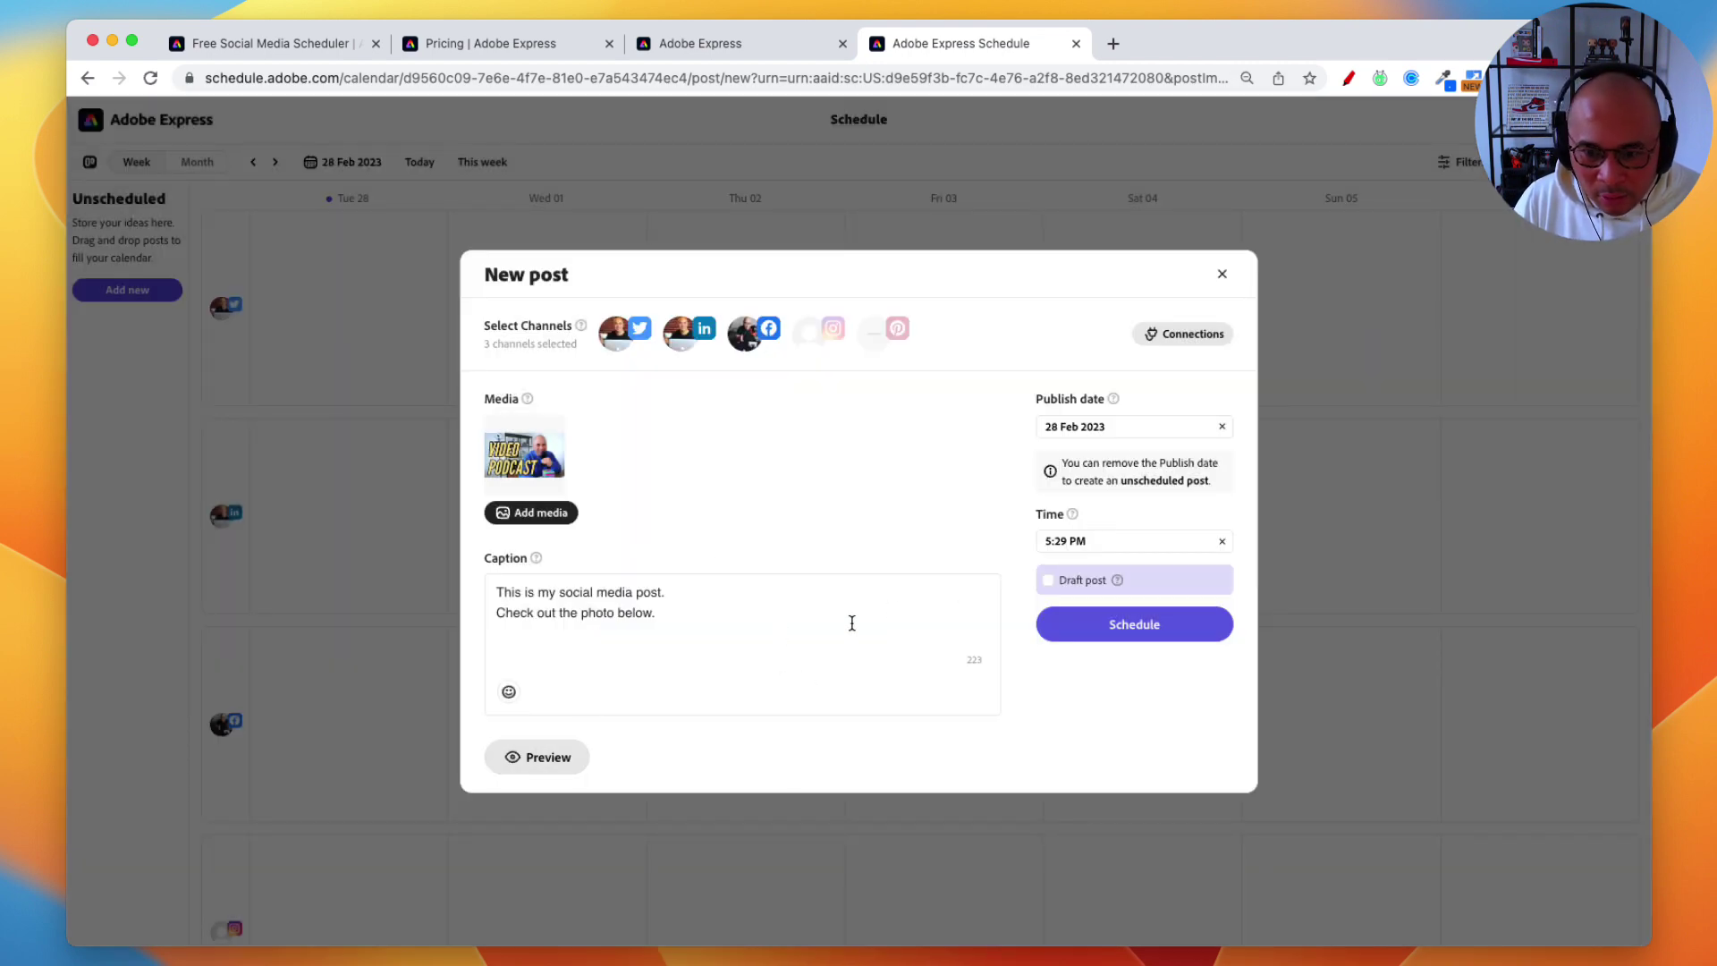
# Set the new post's publish date to 11 Mar 2023 and schedule it
pyautogui.click(1093, 425)
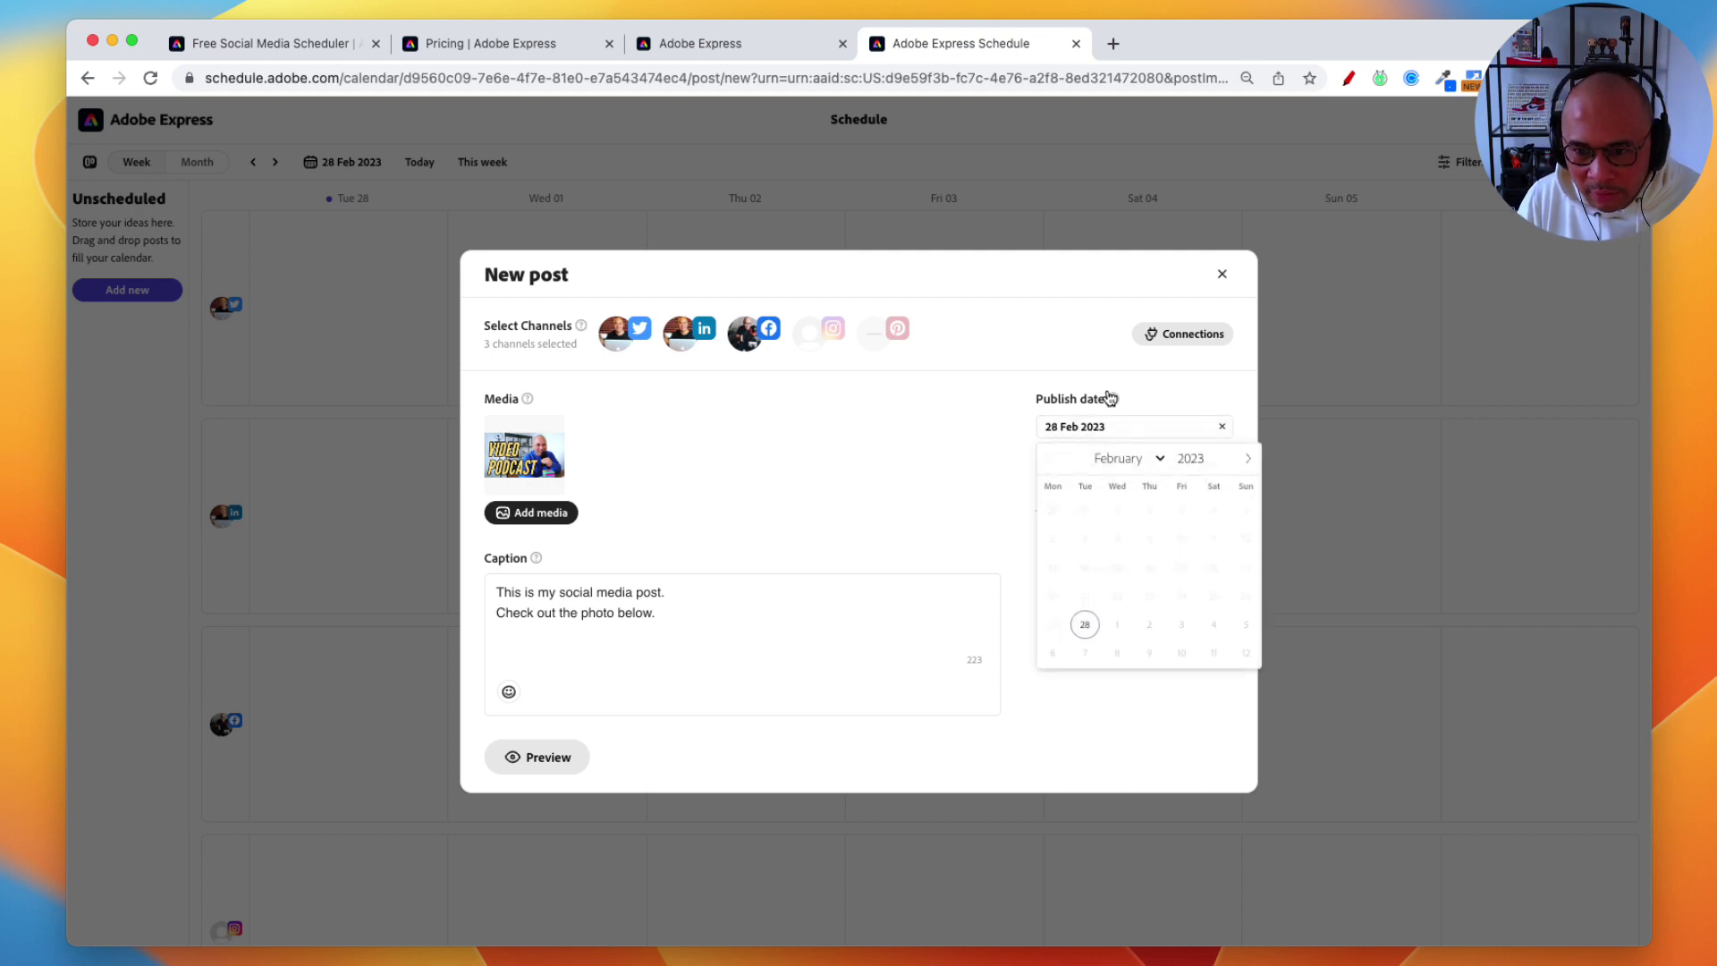
pyautogui.click(1093, 356)
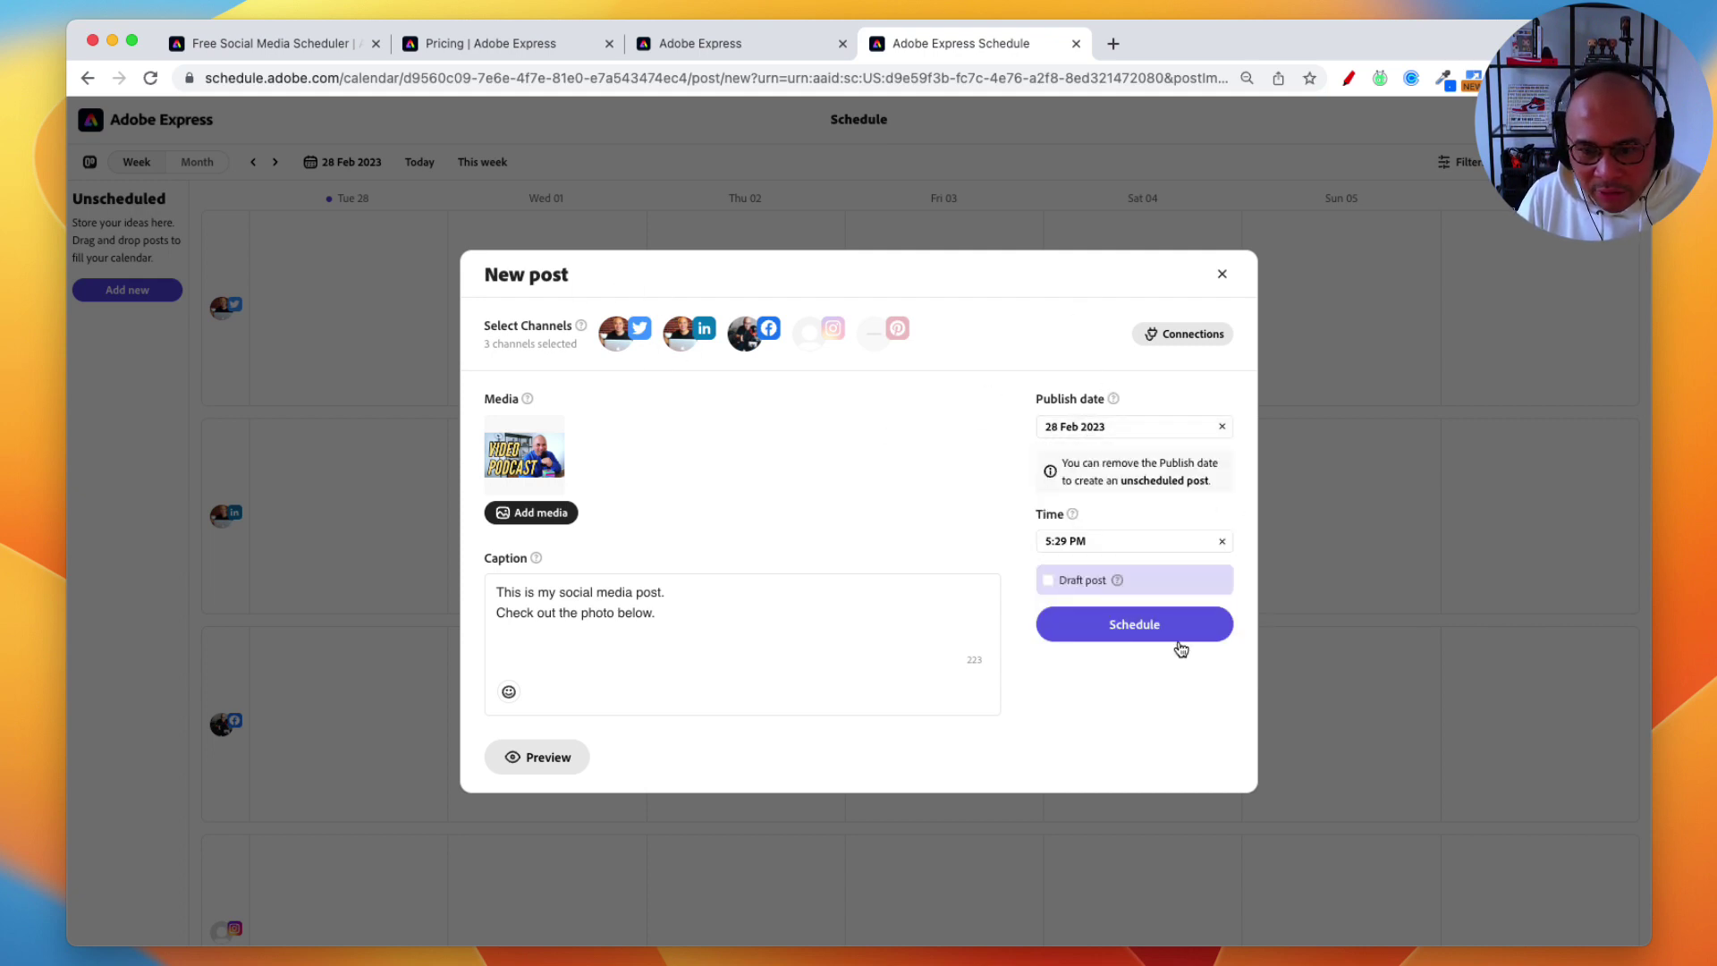
pyautogui.click(1093, 427)
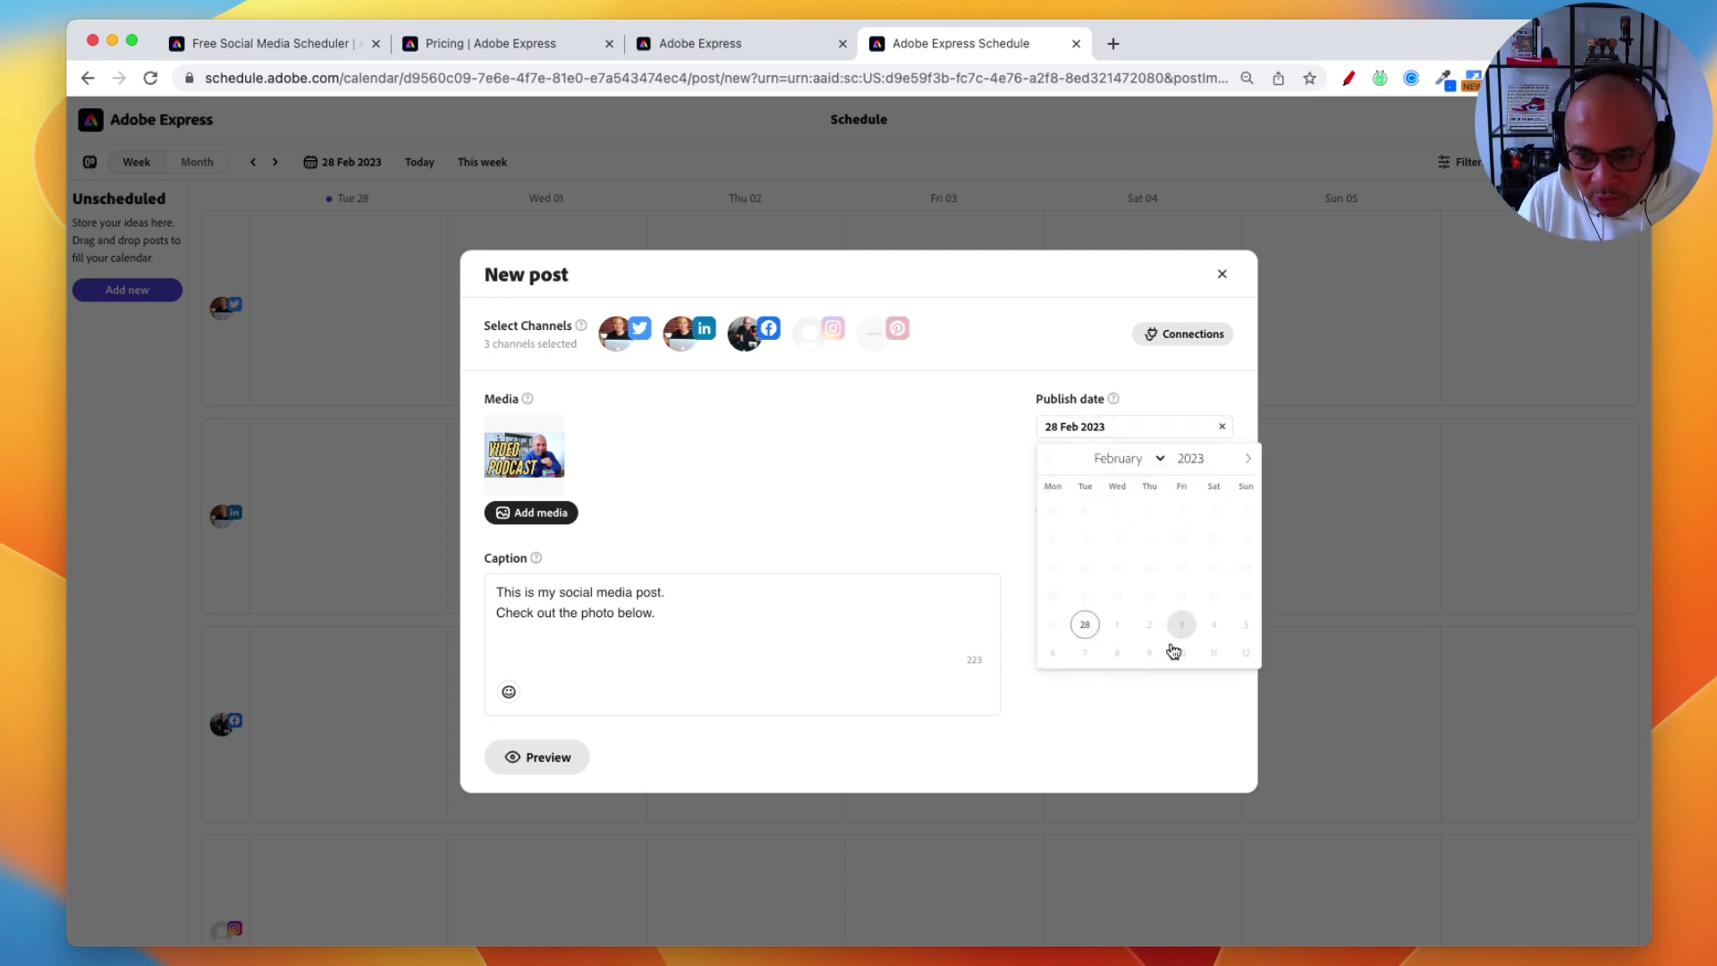
pyautogui.click(1213, 655)
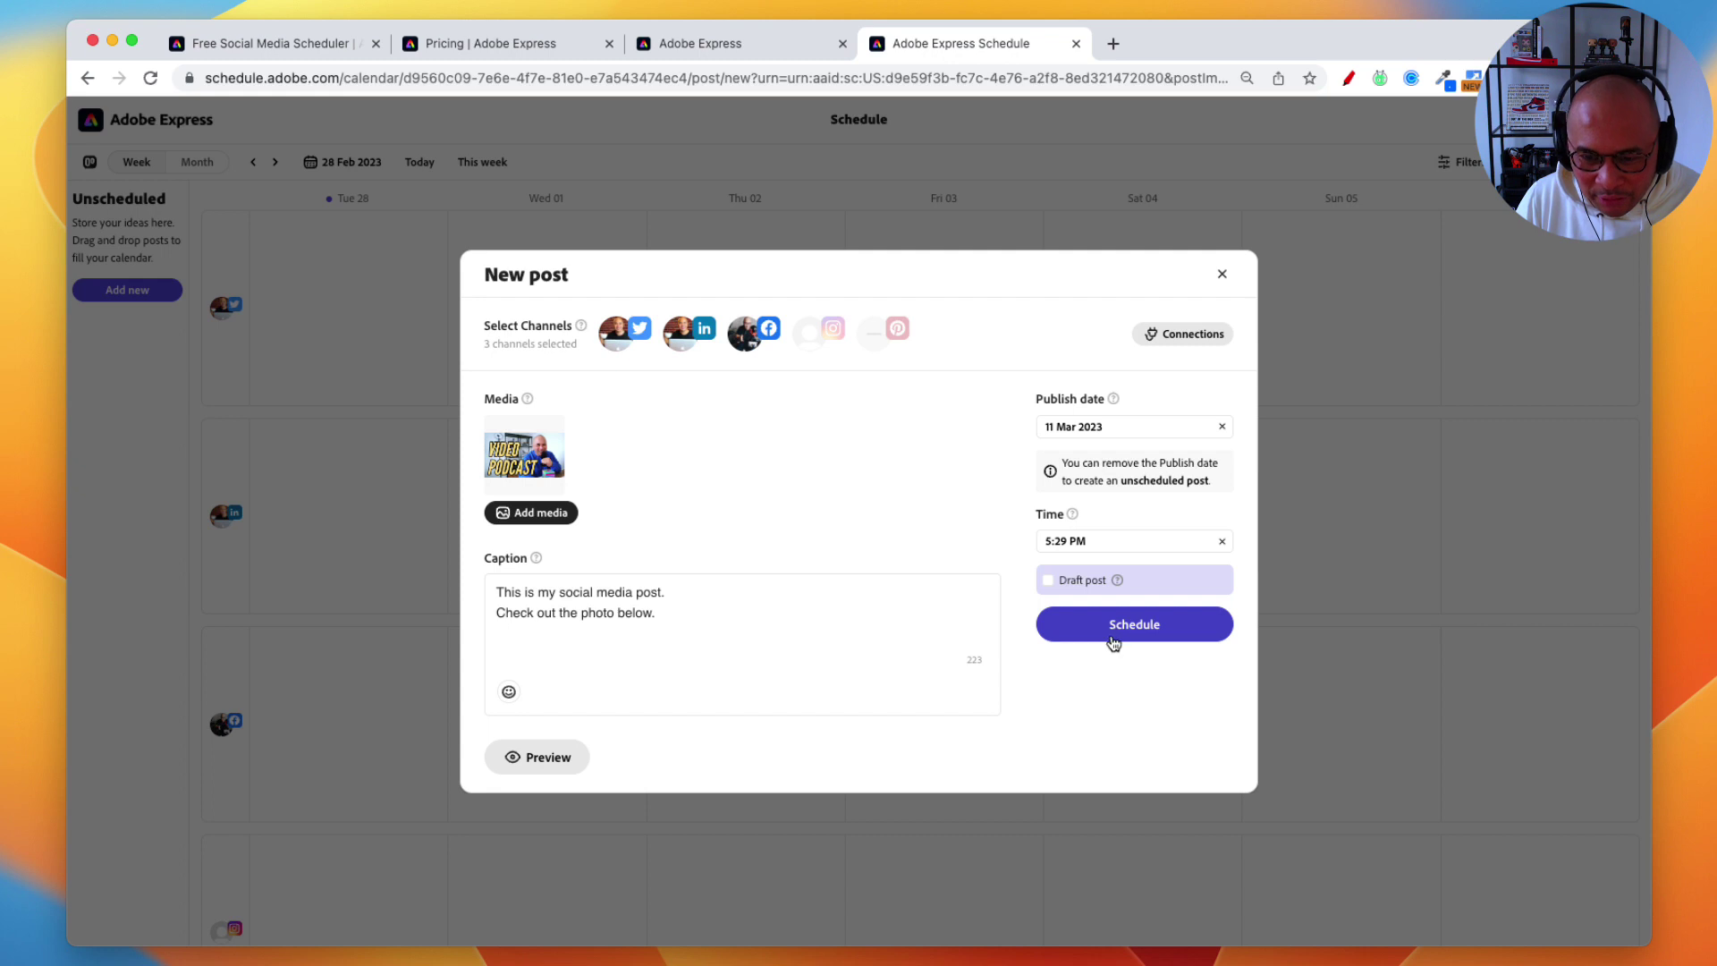
pyautogui.click(1147, 626)
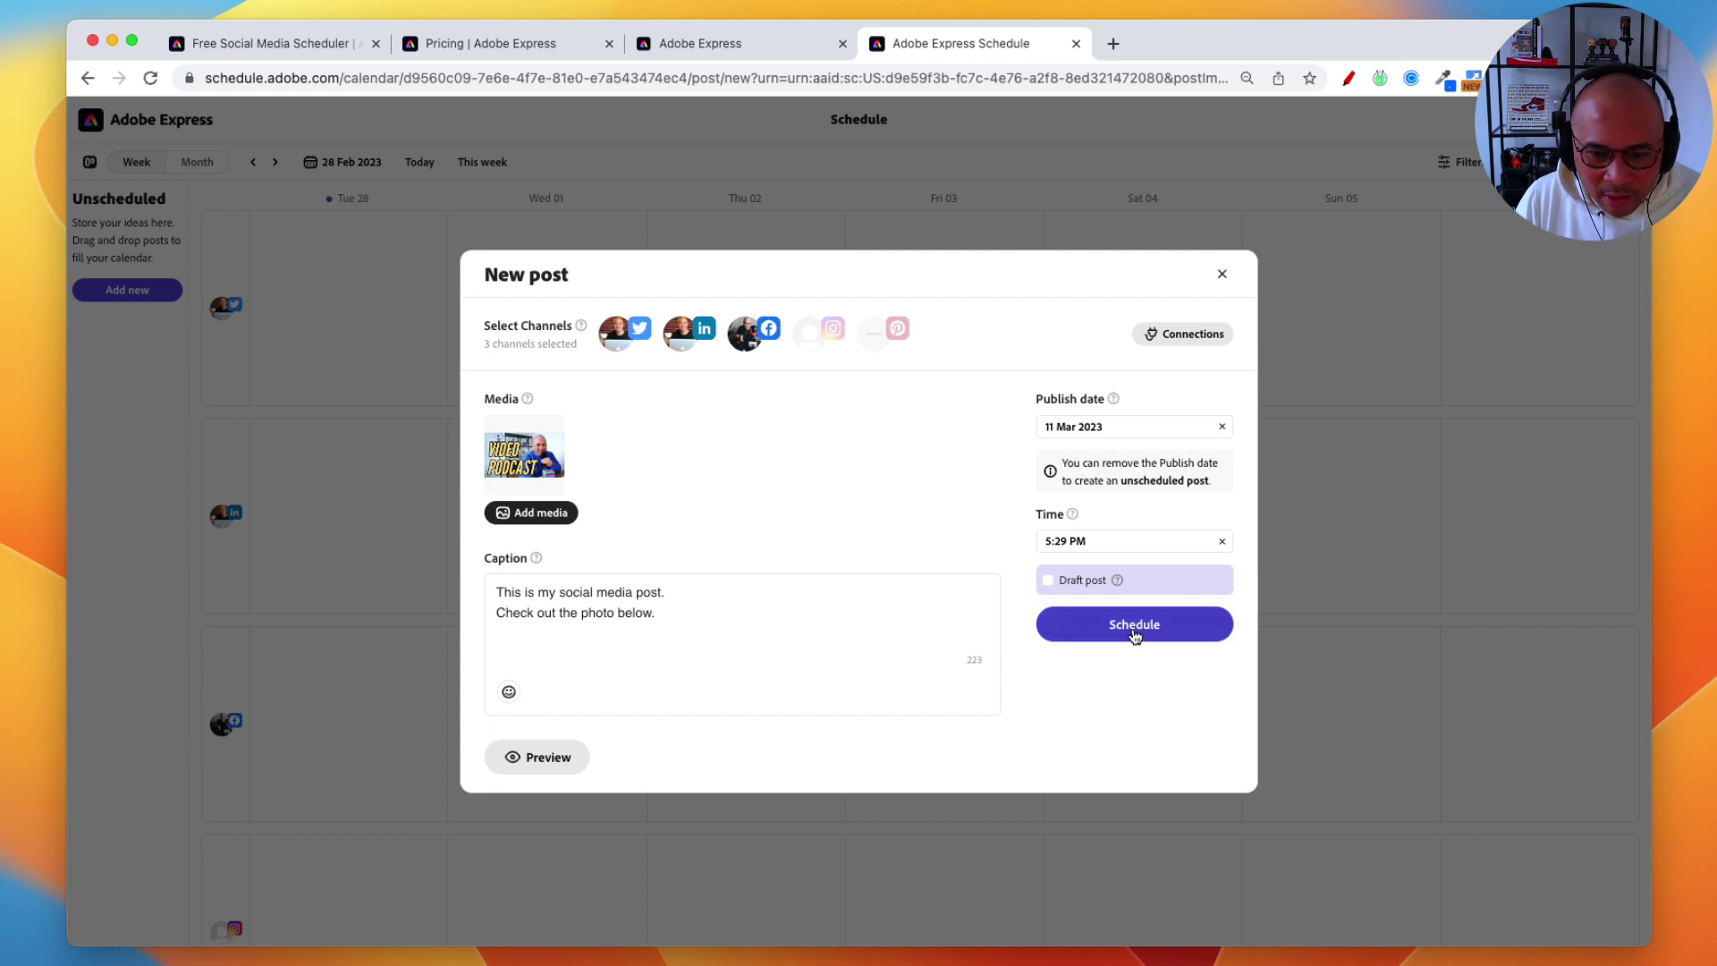
pyautogui.click(1699, 662)
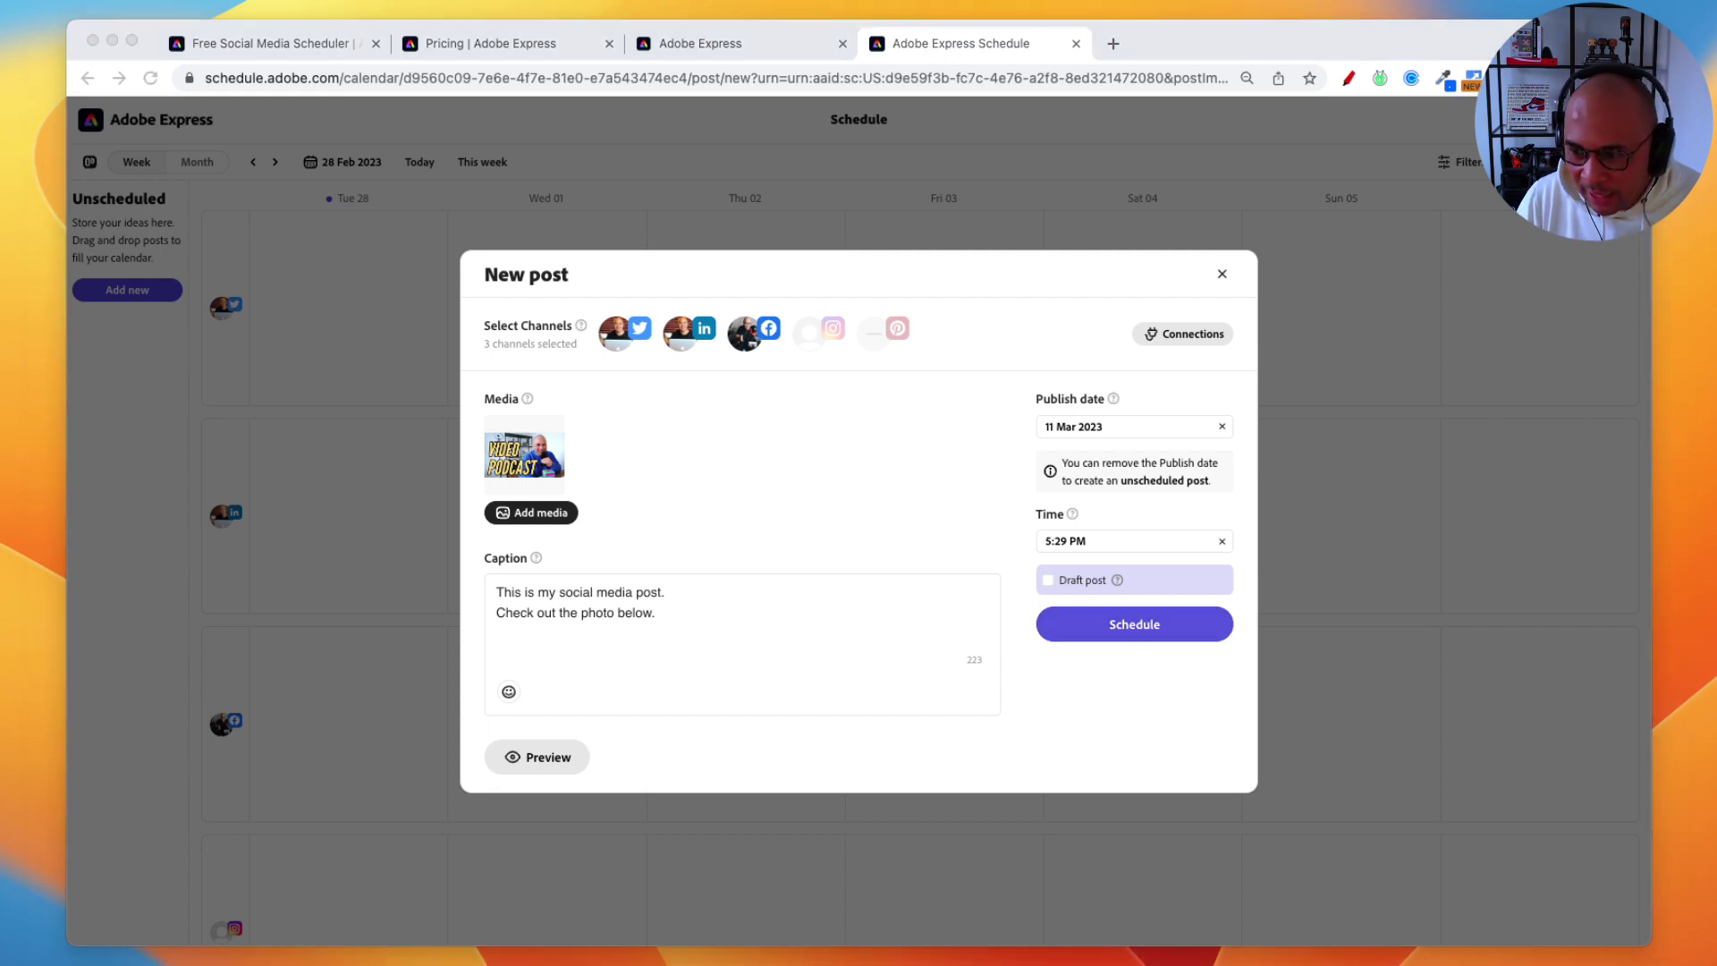
pyautogui.click(1135, 624)
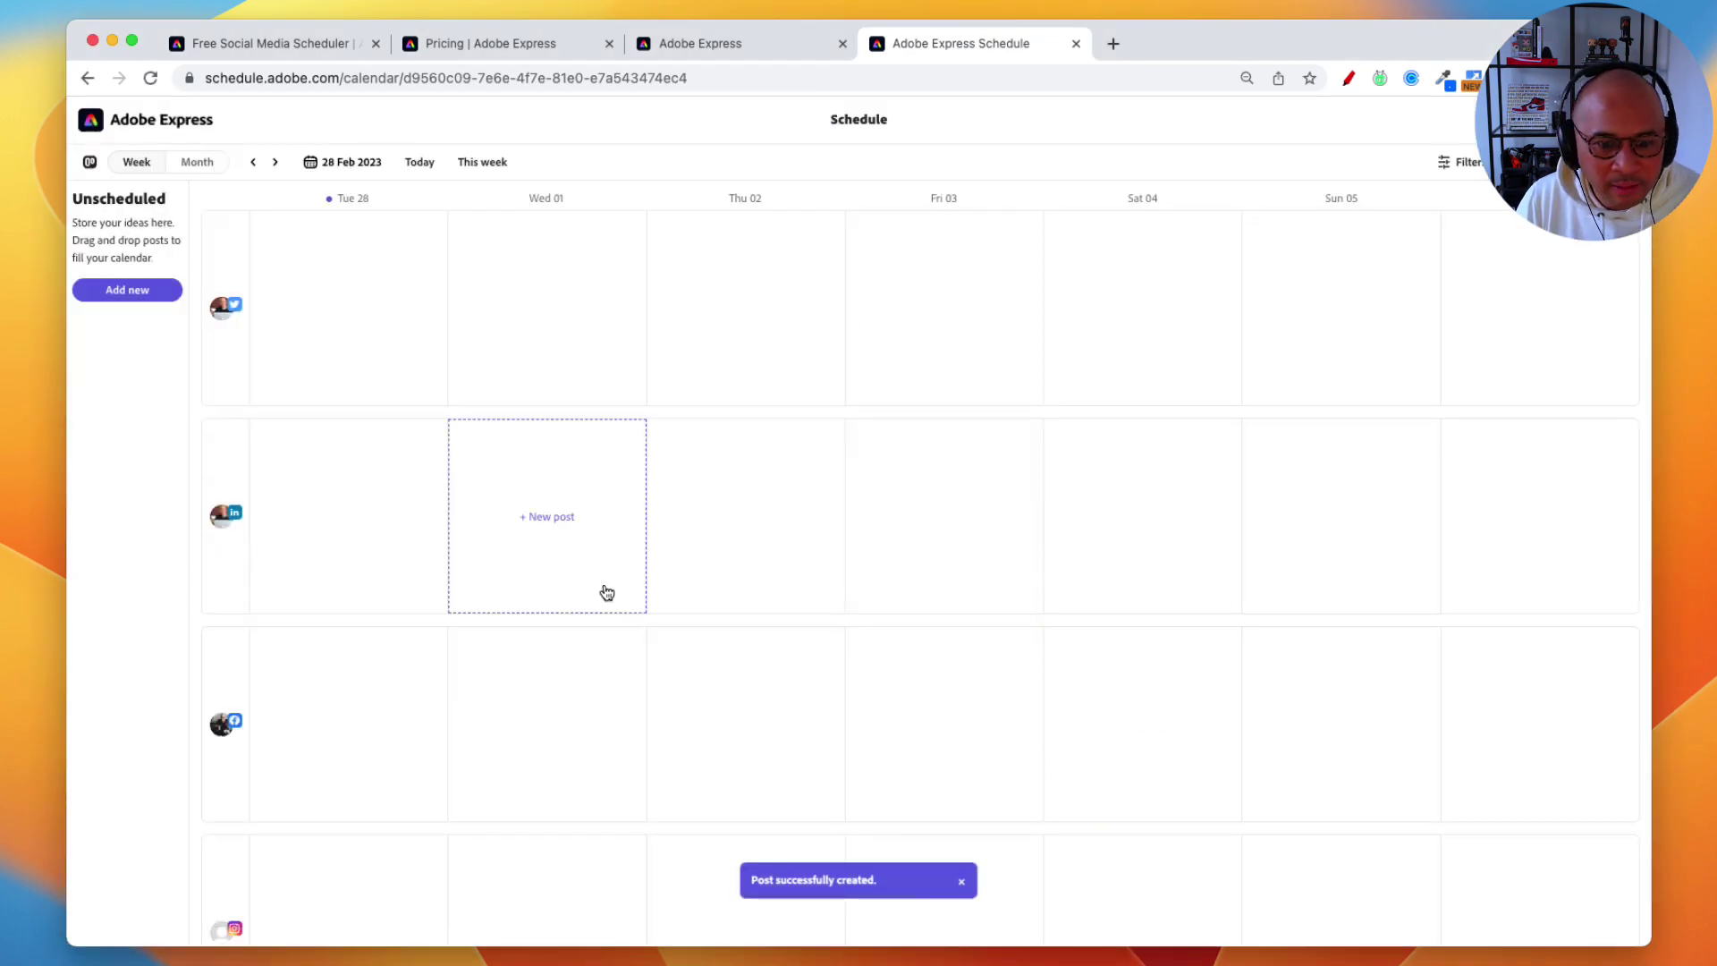
# Show the calendar by month, go to March 2023 and examine the posts scheduled on the 11th
pyautogui.scroll(-5, 603, 590)
pyautogui.scroll(5, 604, 592)
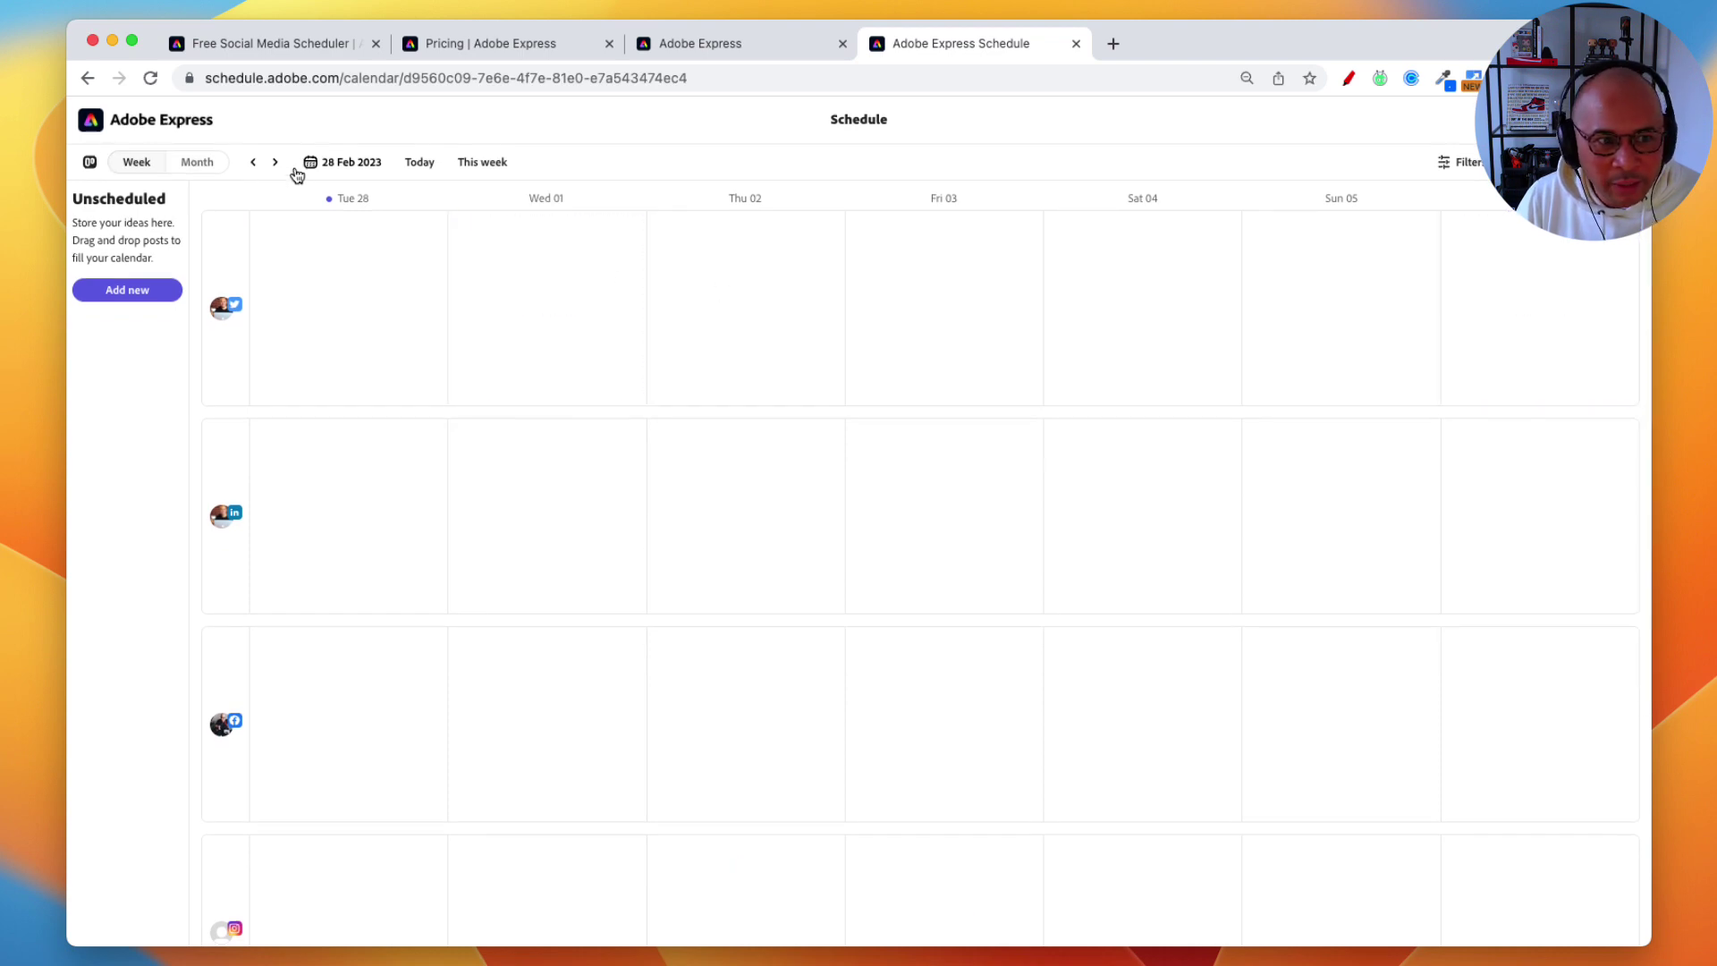
pyautogui.click(198, 163)
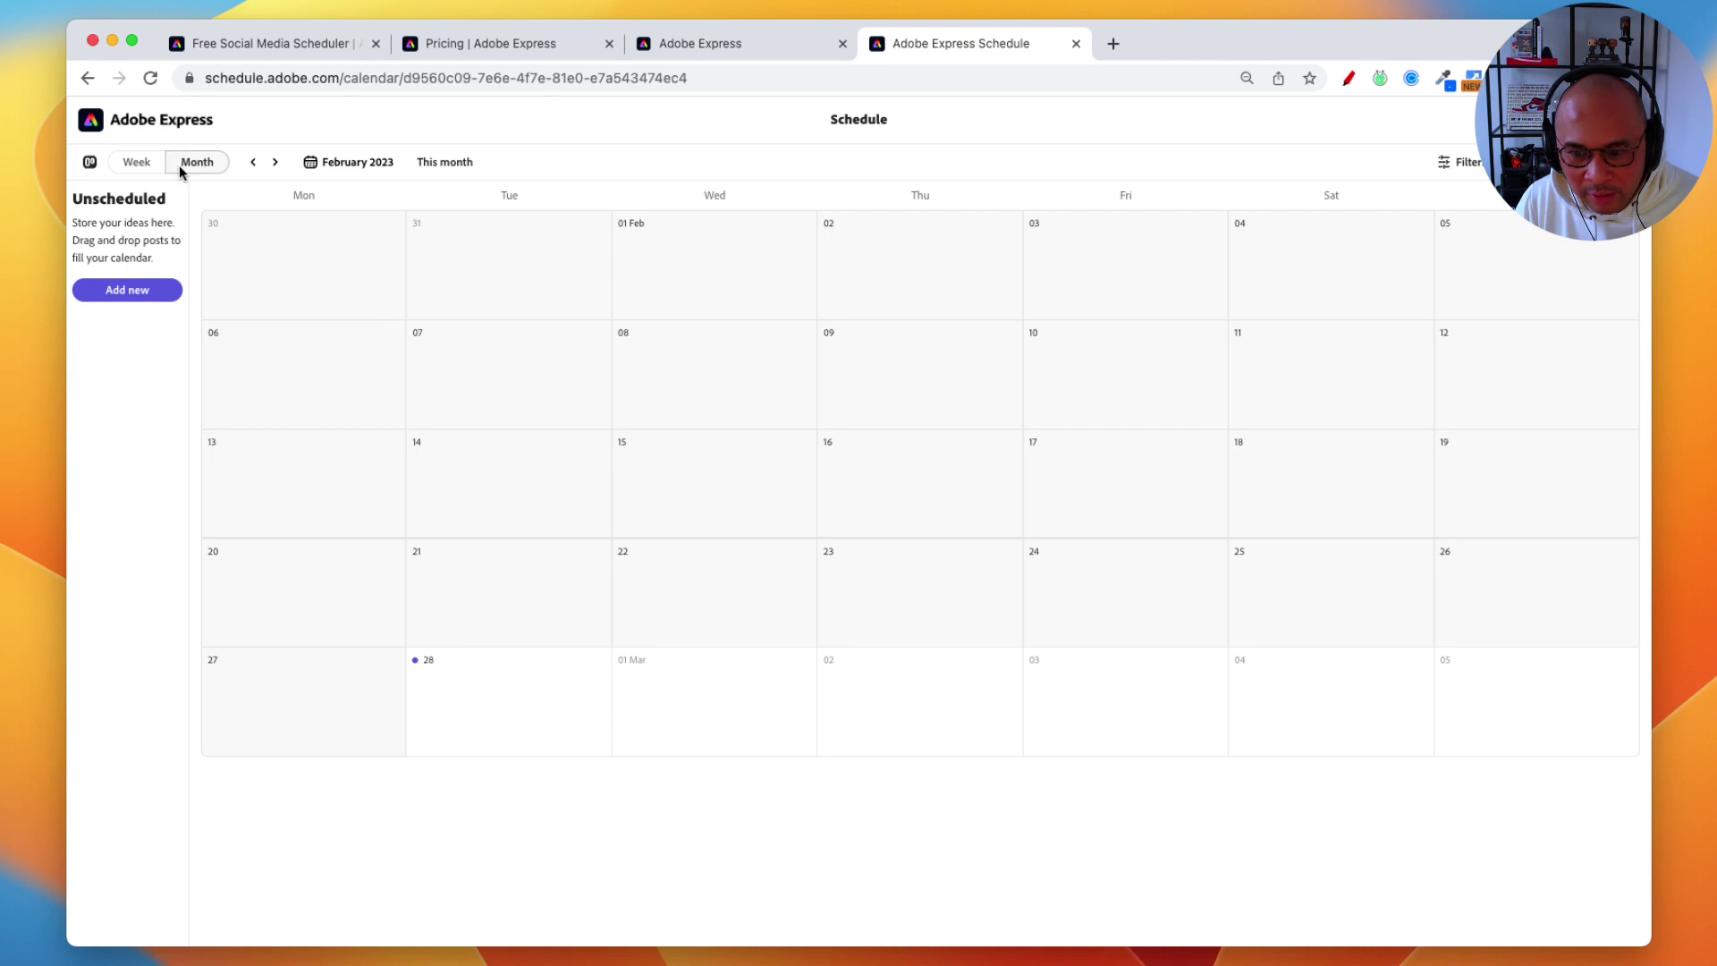
pyautogui.click(274, 162)
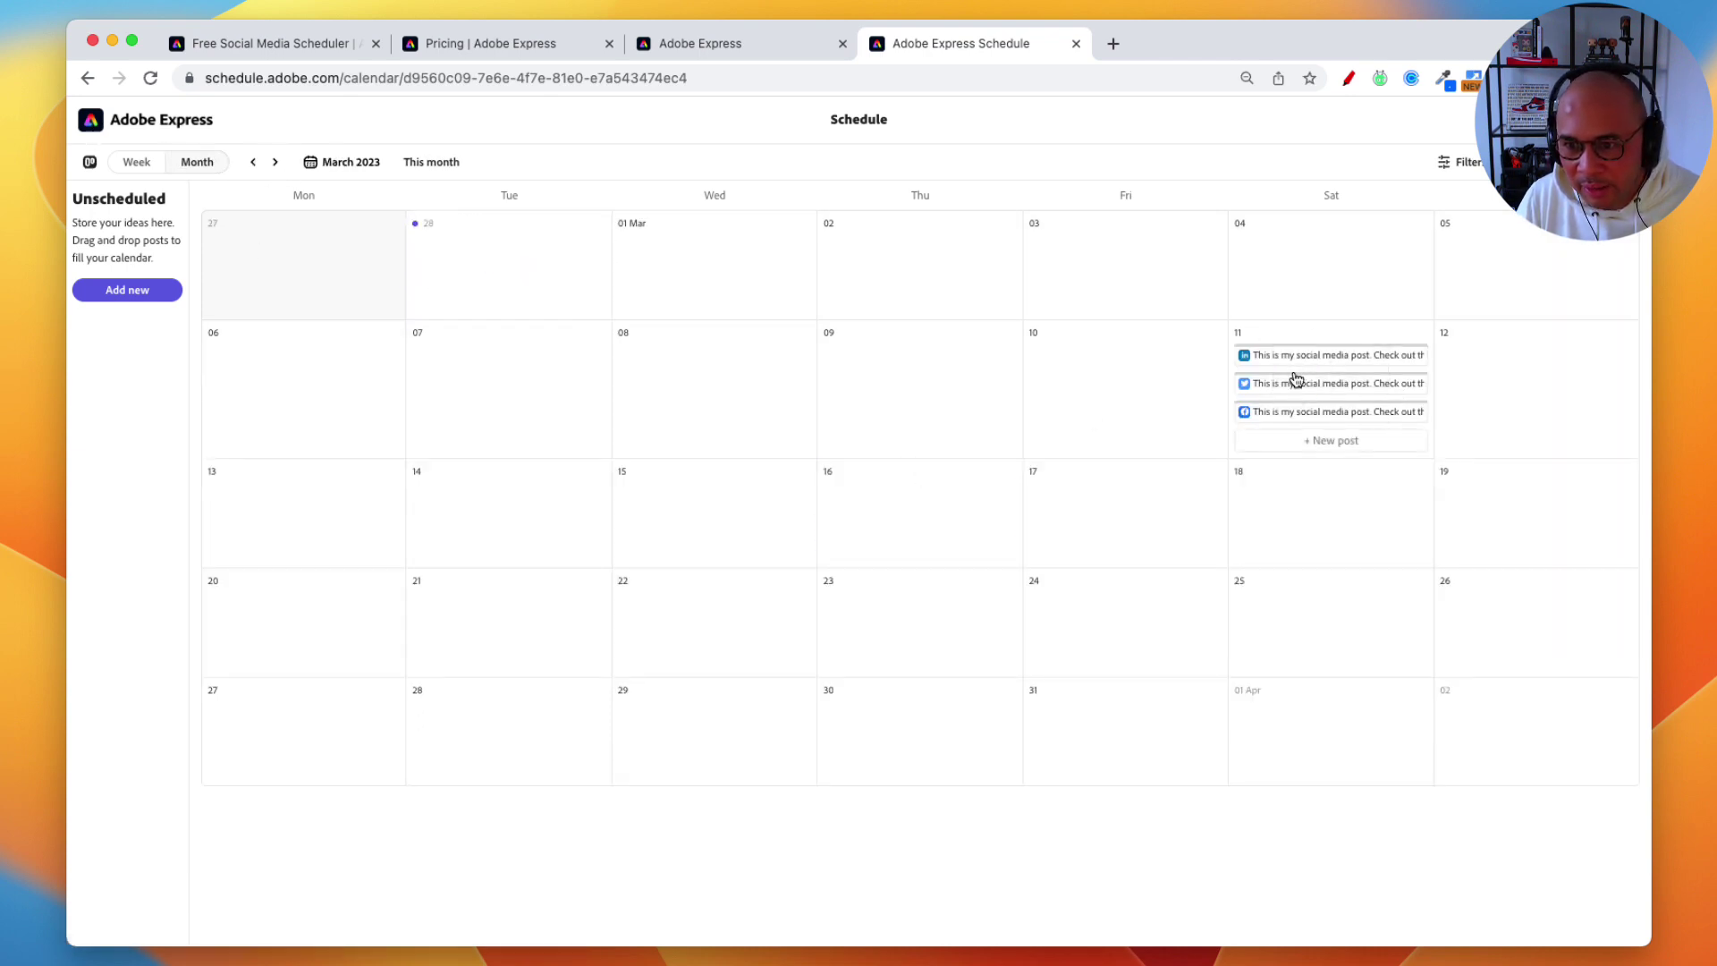
pyautogui.scroll(5, 1342, 398)
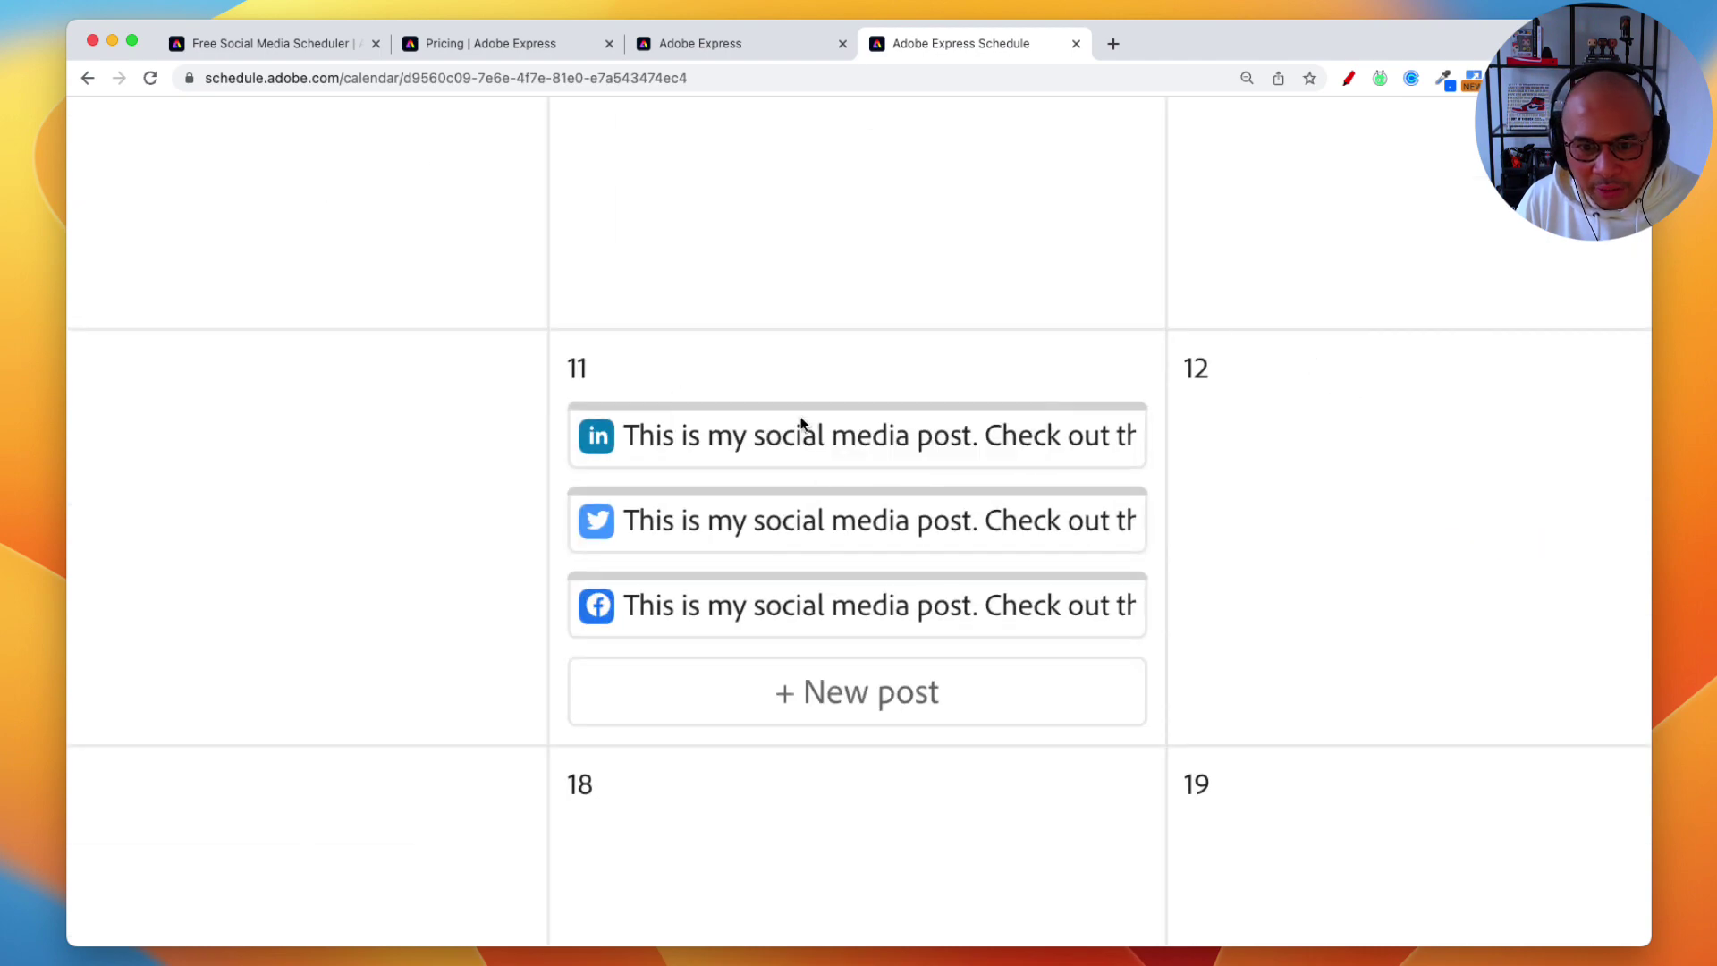
# Review the LinkedIn and Twitter posts scheduled for 11 March, check the Twitter post's preview, and close both without changes
pyautogui.click(682, 438)
pyautogui.scroll(-5, 871, 488)
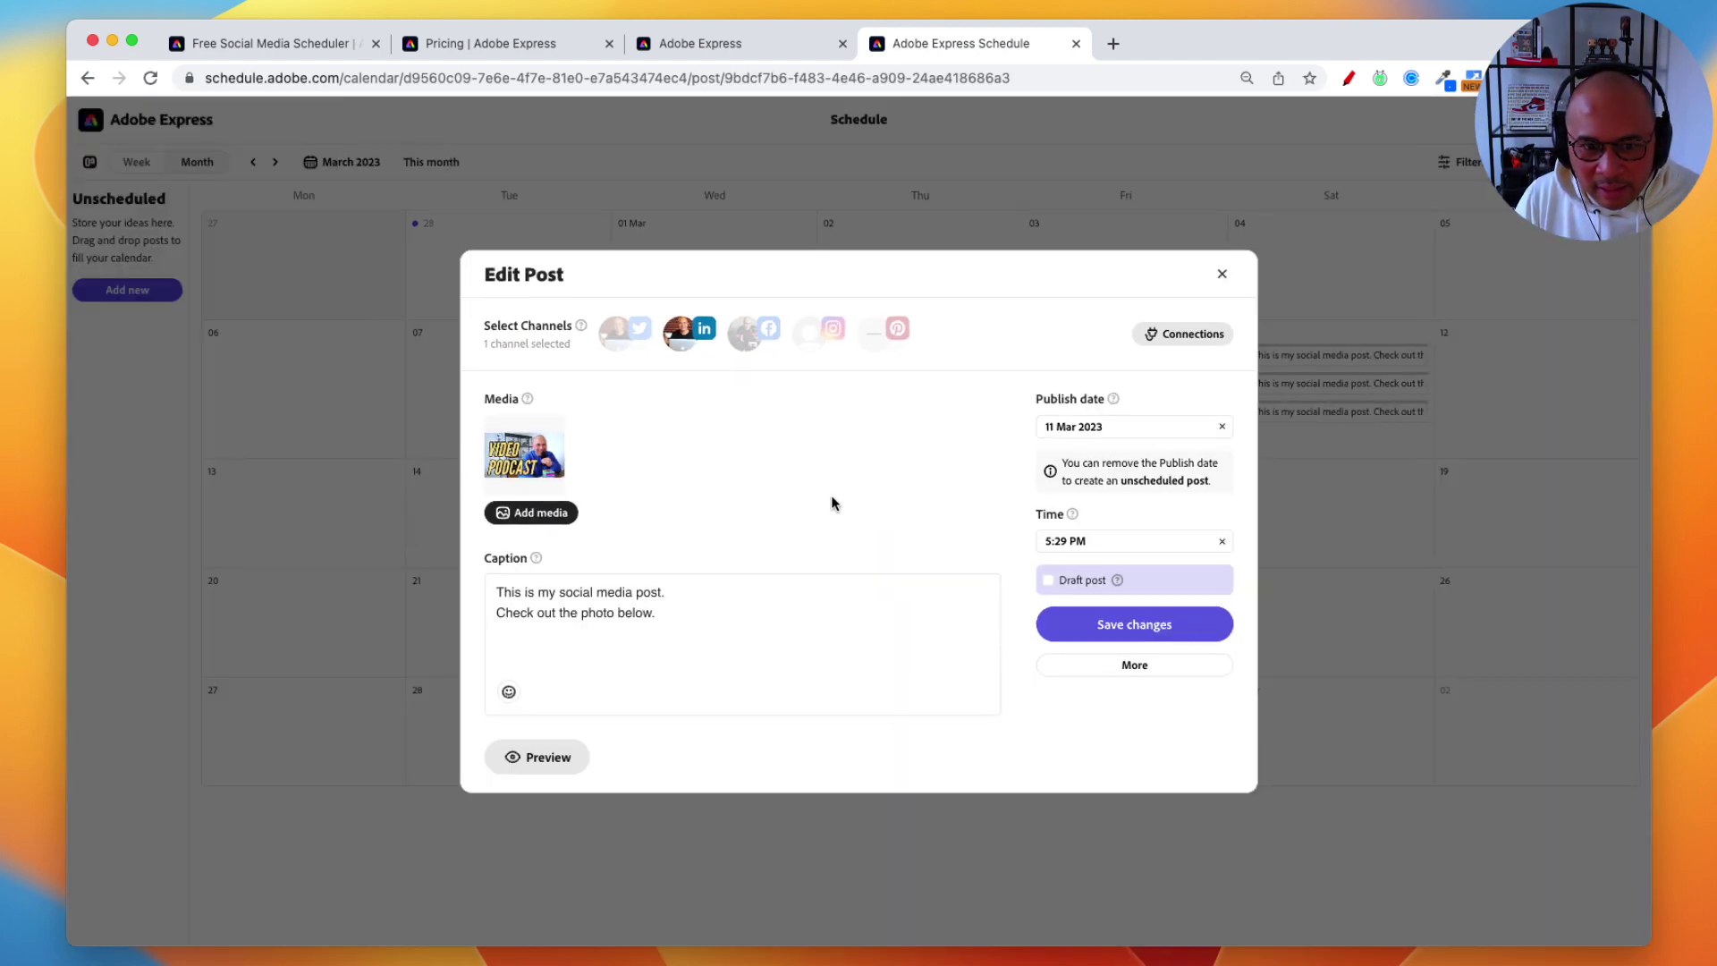
pyautogui.click(1222, 274)
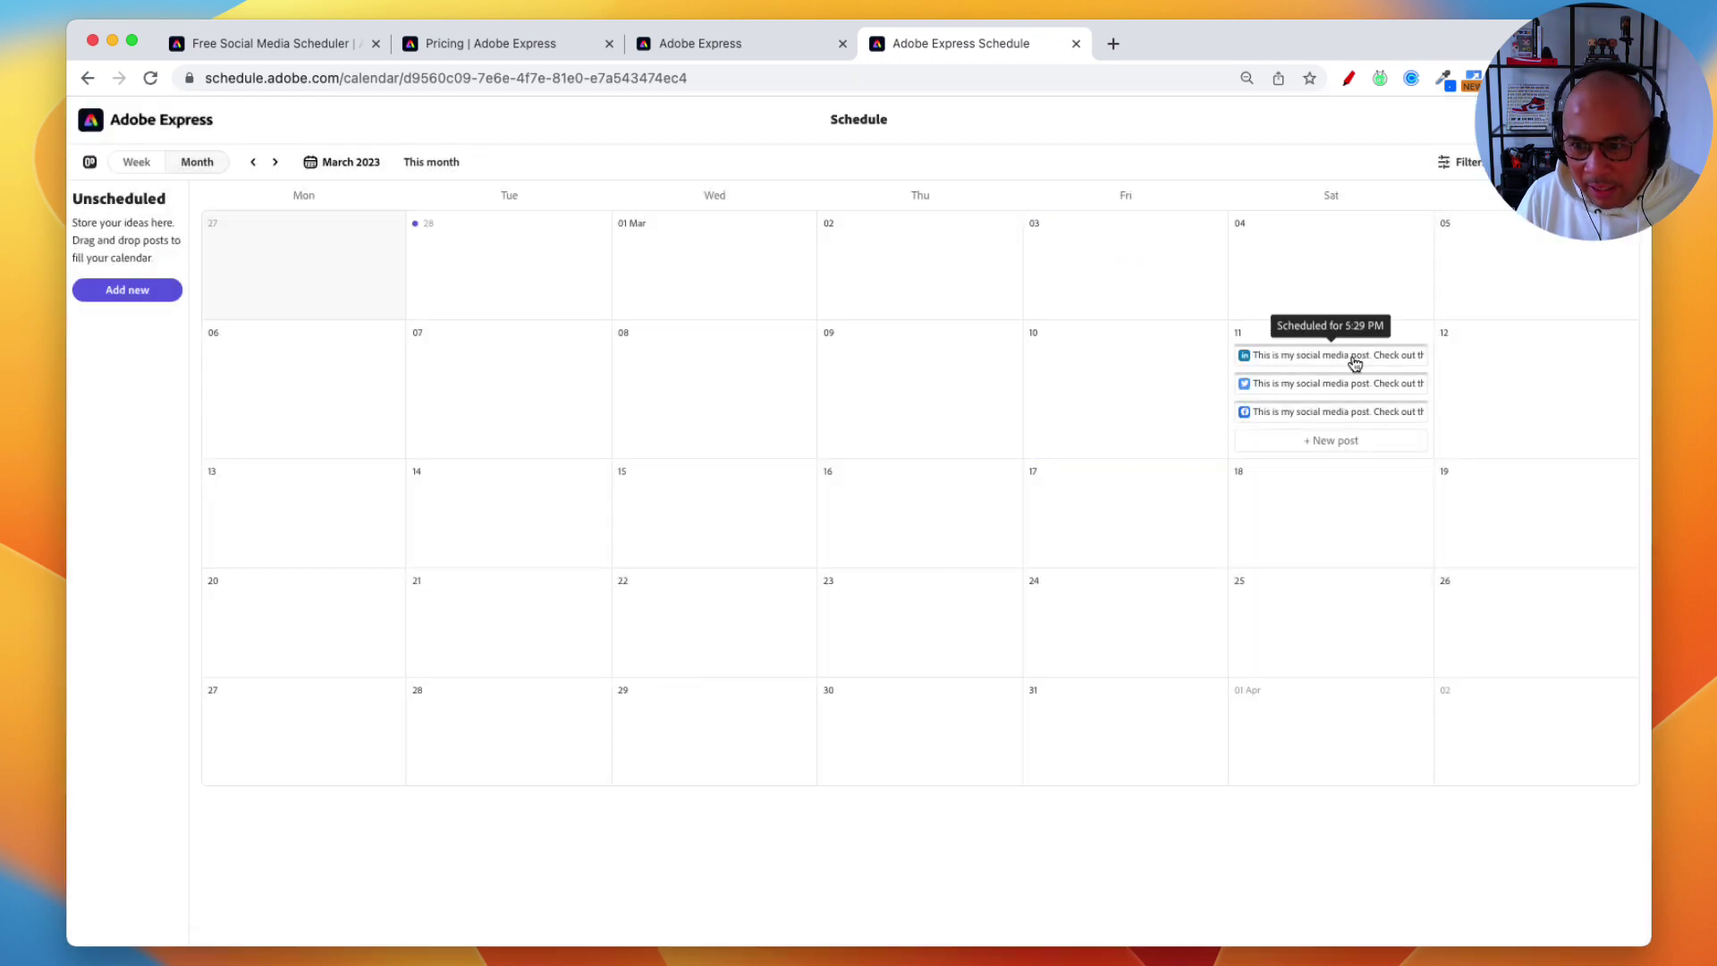
pyautogui.click(1335, 384)
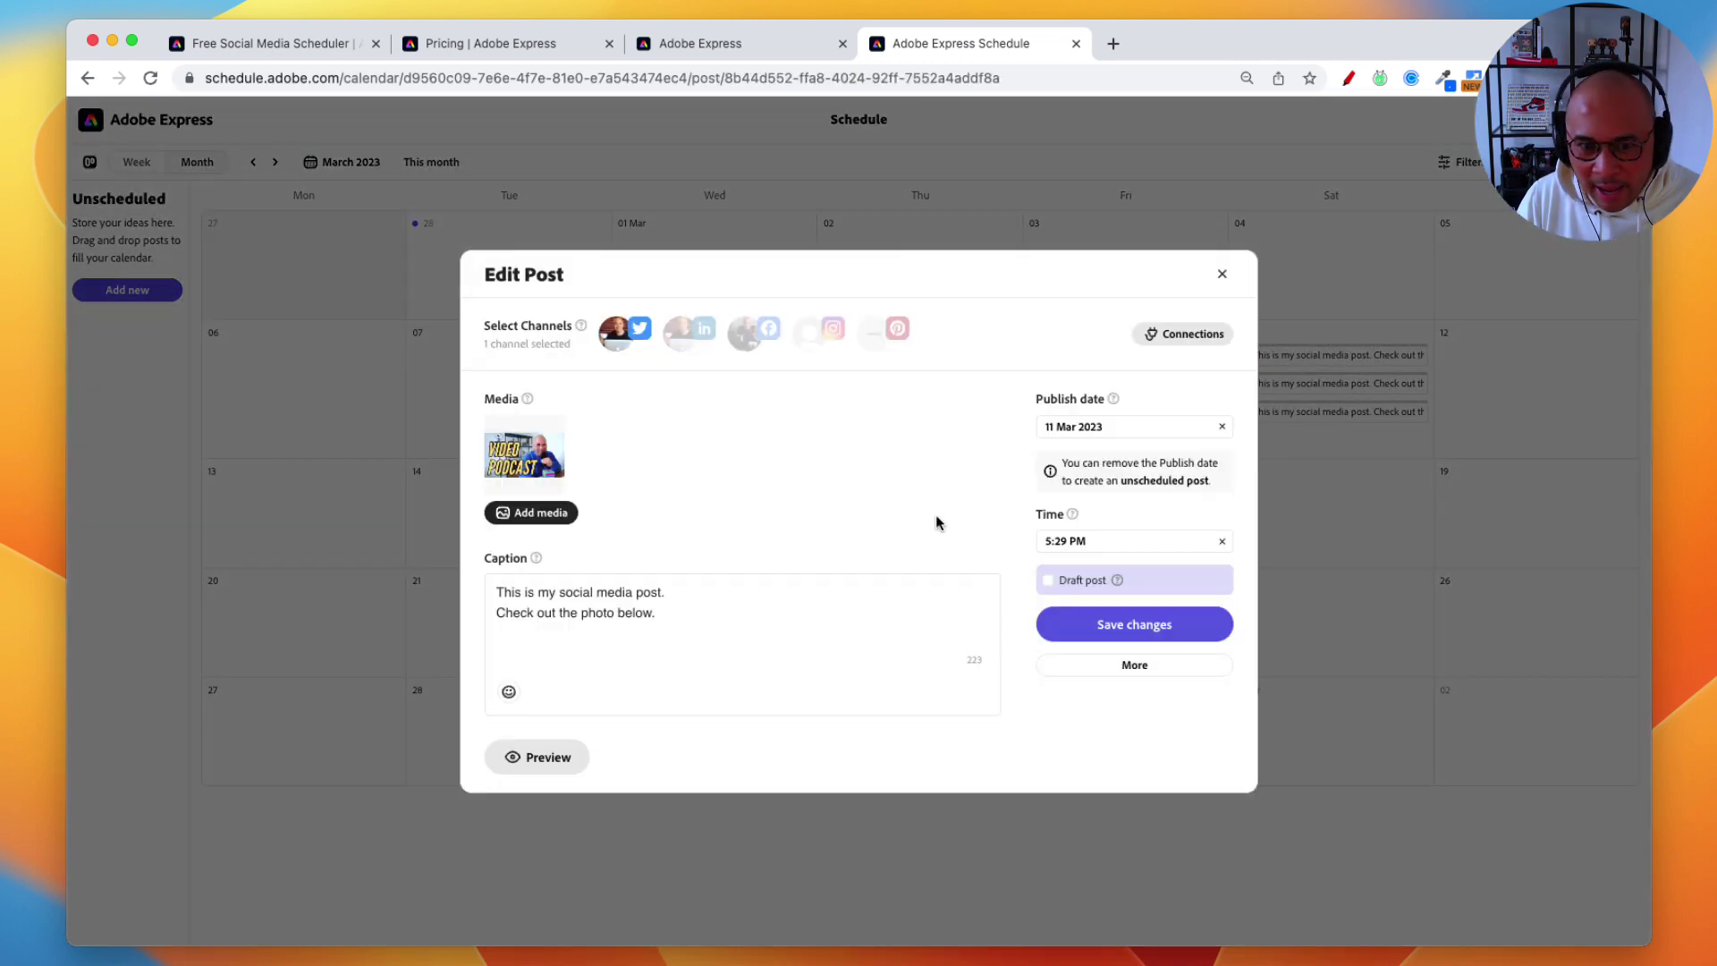
pyautogui.click(587, 744)
pyautogui.click(1079, 361)
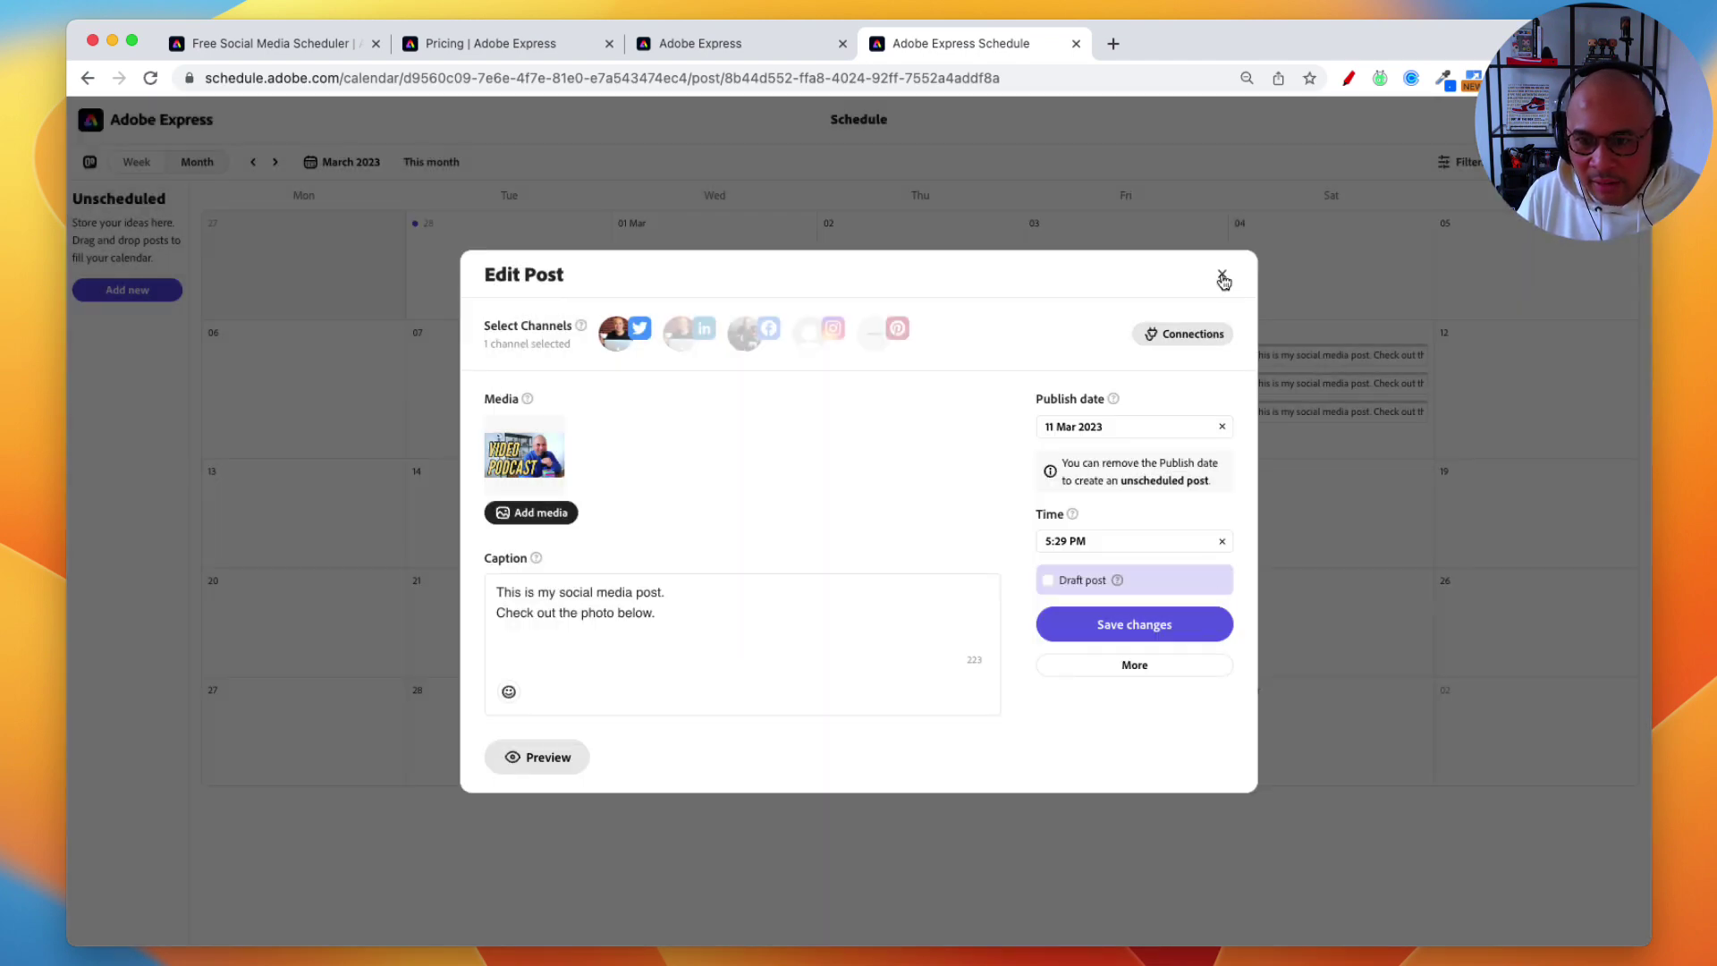
pyautogui.click(1222, 277)
# Return the LinkedIn, Twitter and Facebook posts of 11 March to Unscheduled one after another
pyautogui.click(1303, 362)
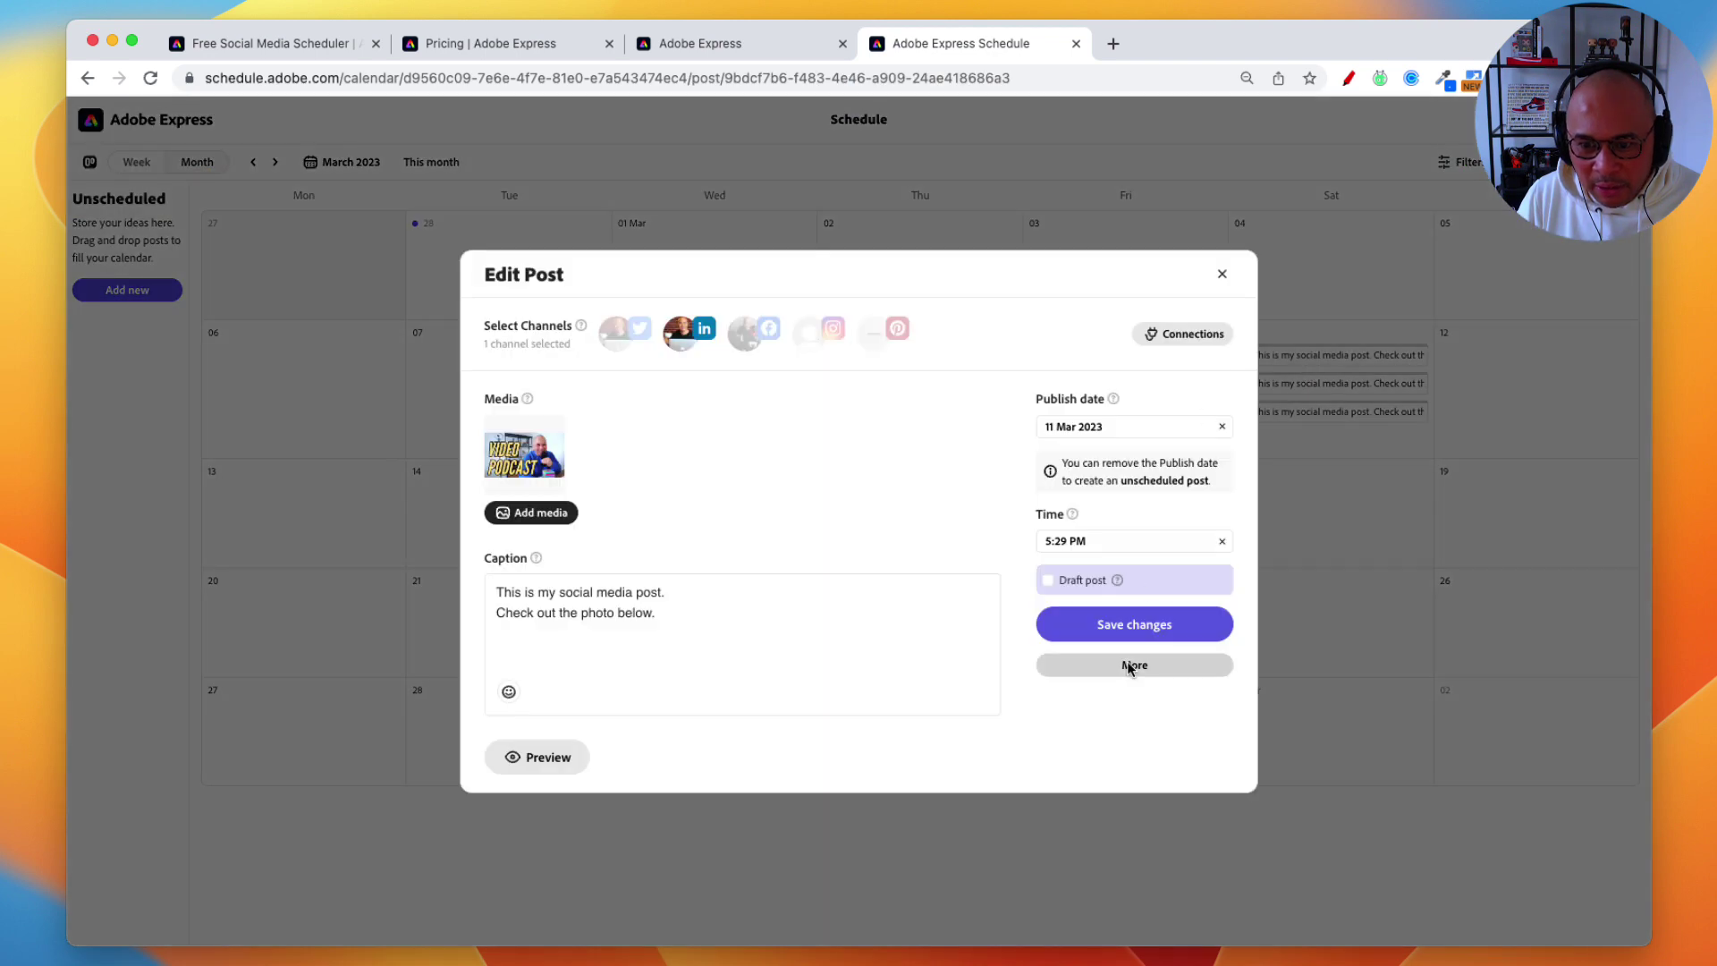
pyautogui.click(1132, 666)
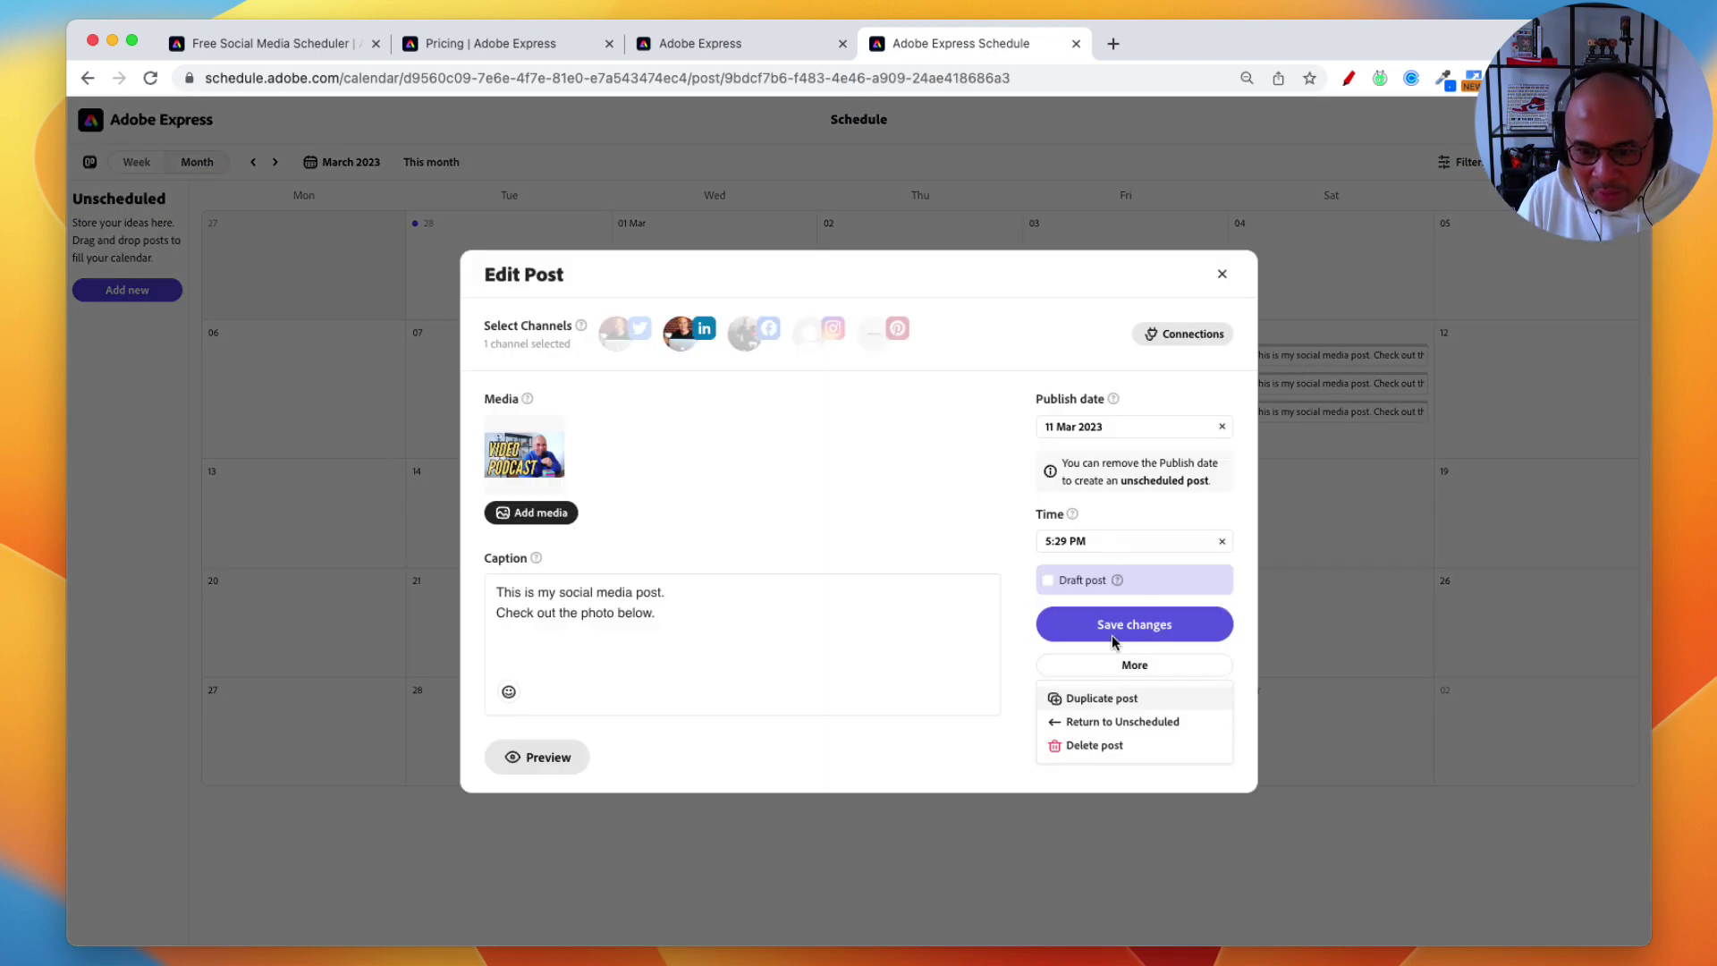
pyautogui.click(1136, 723)
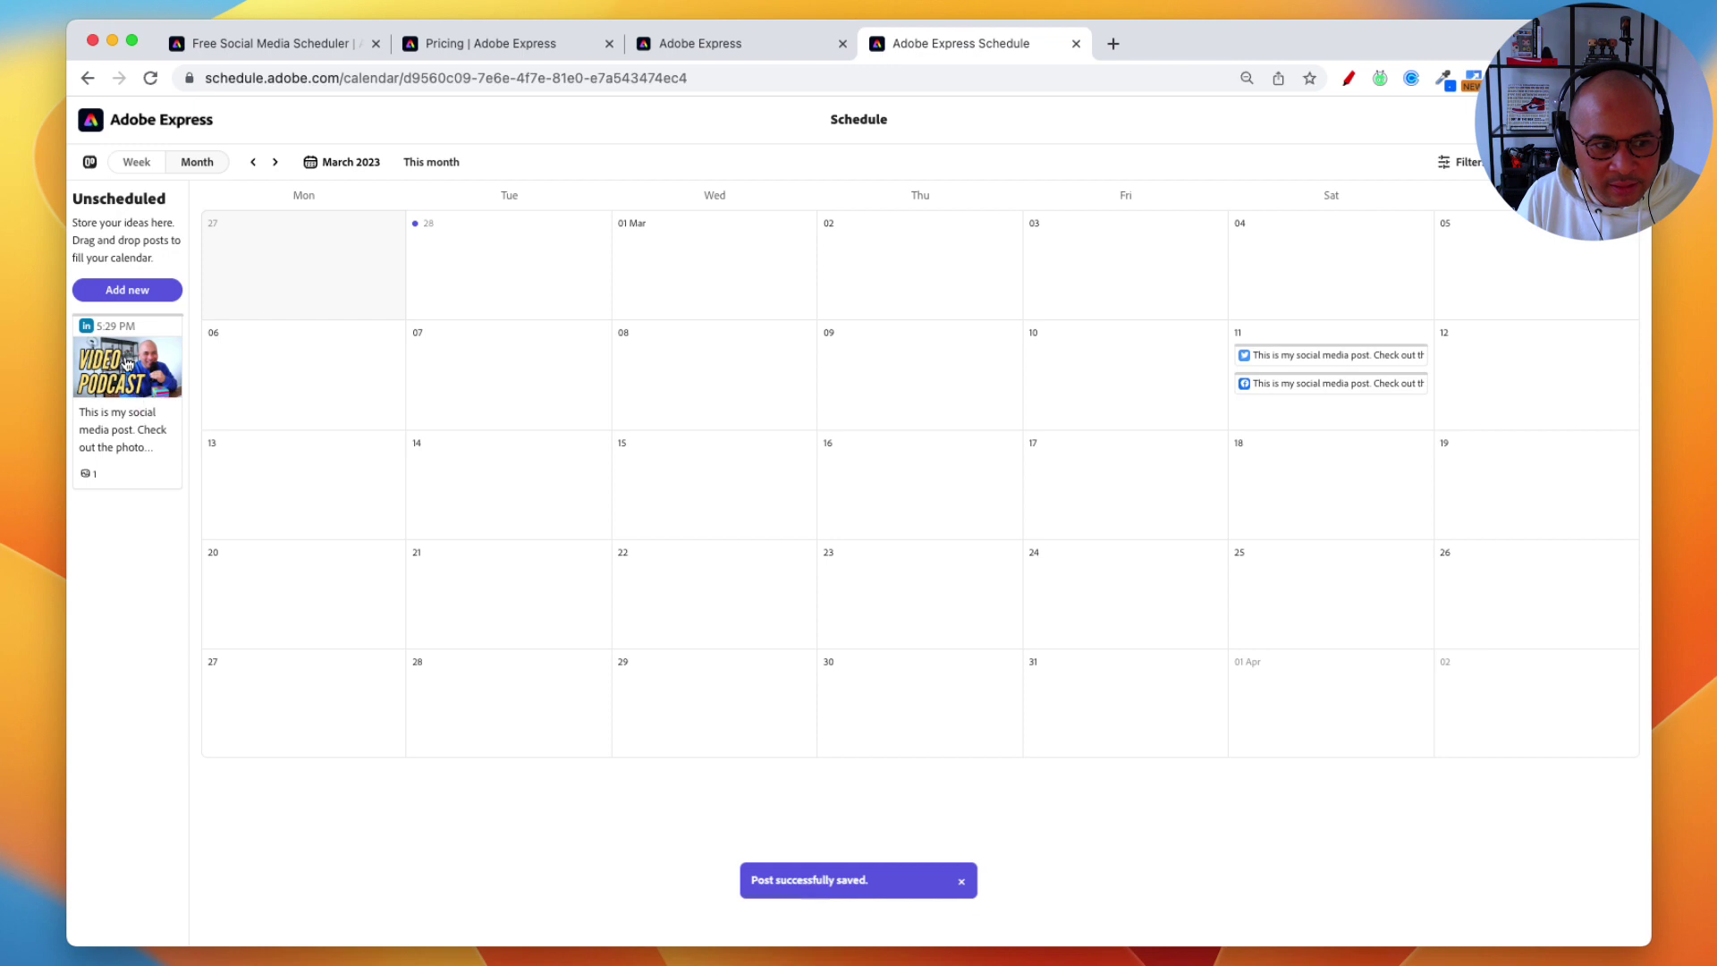
pyautogui.click(1284, 354)
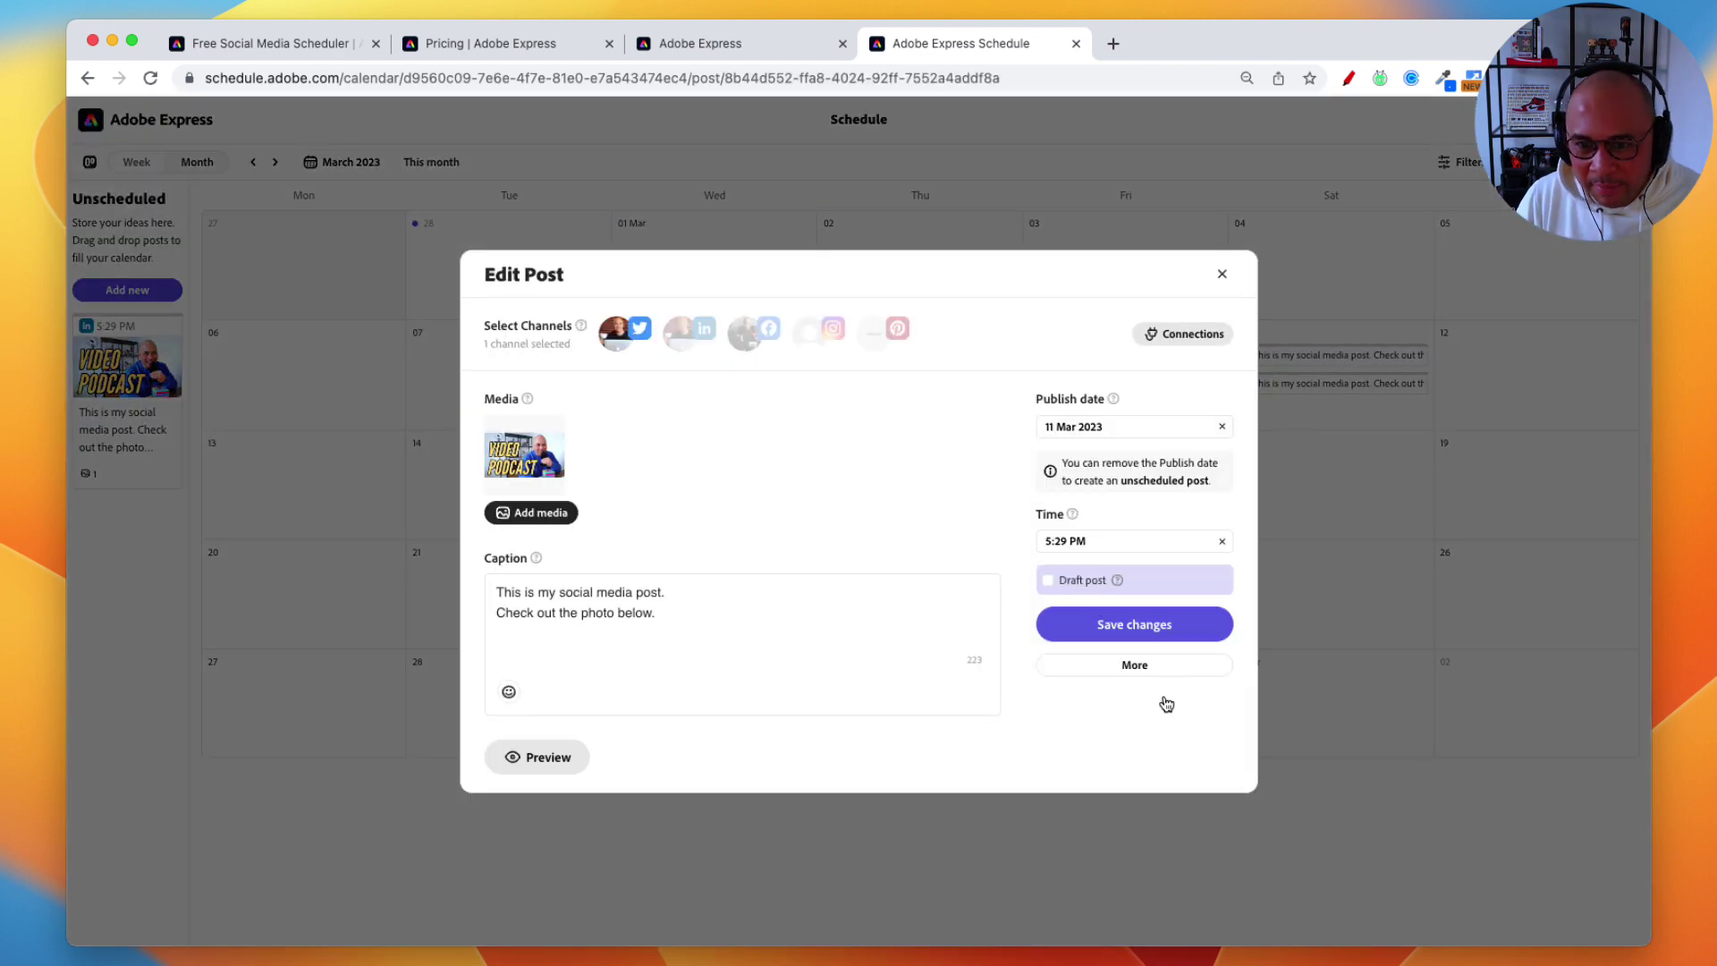
pyautogui.click(1152, 665)
pyautogui.click(1146, 721)
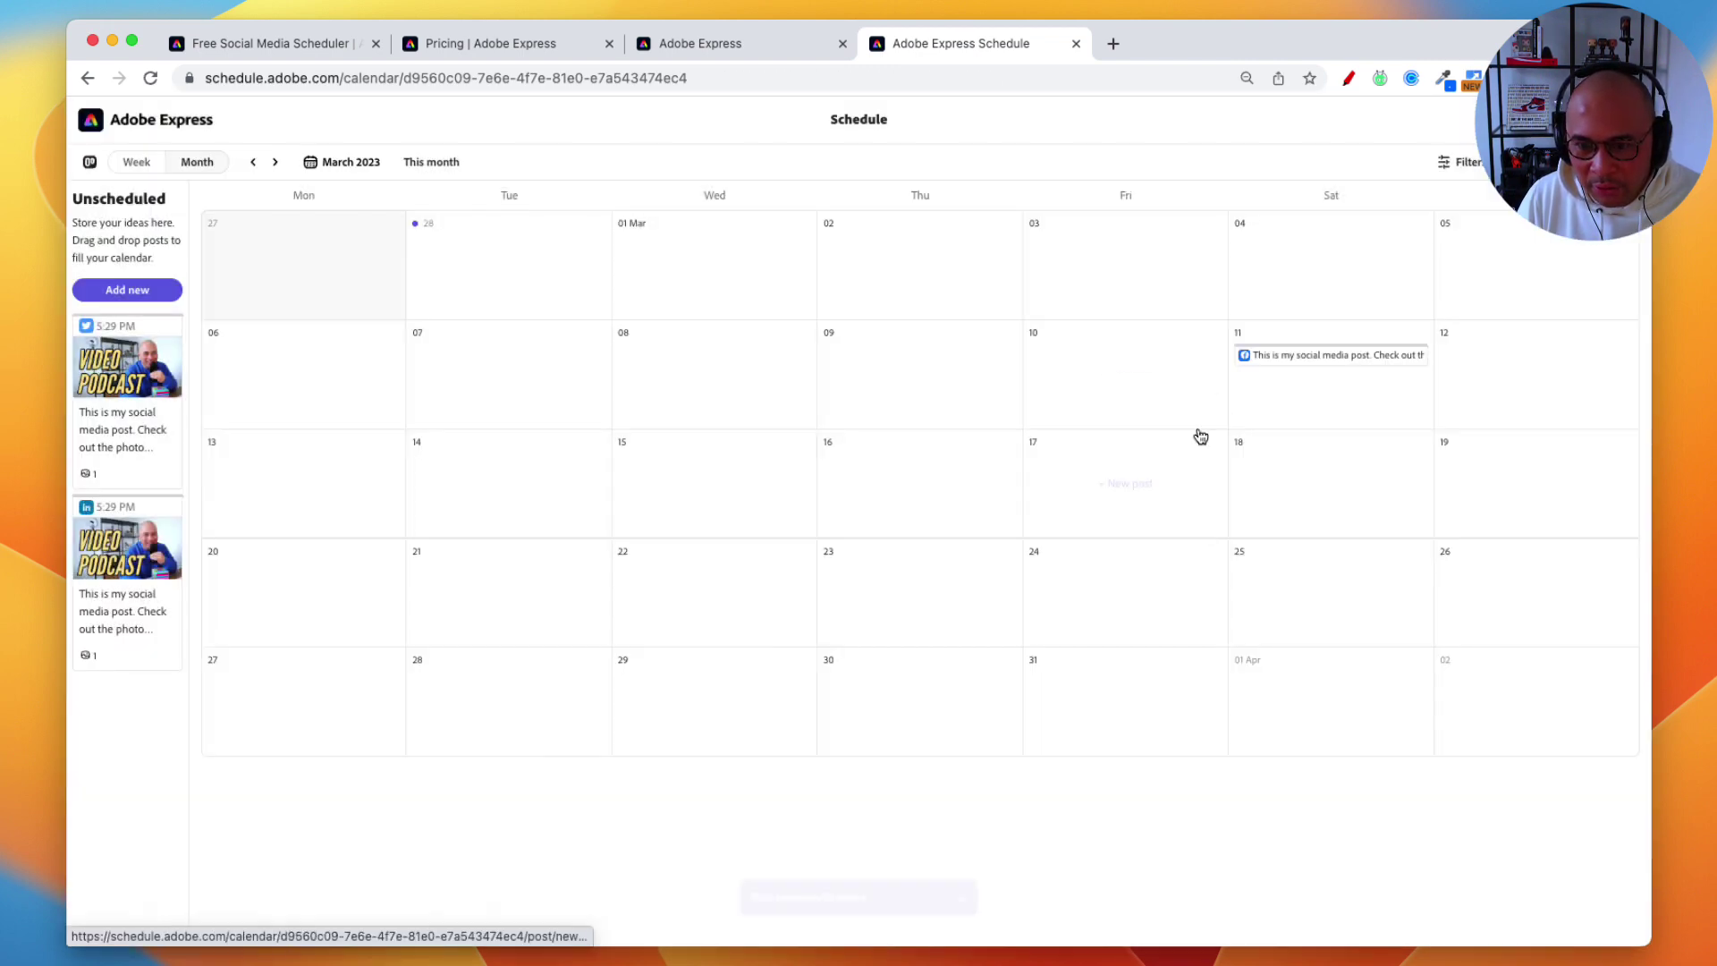
pyautogui.click(1346, 358)
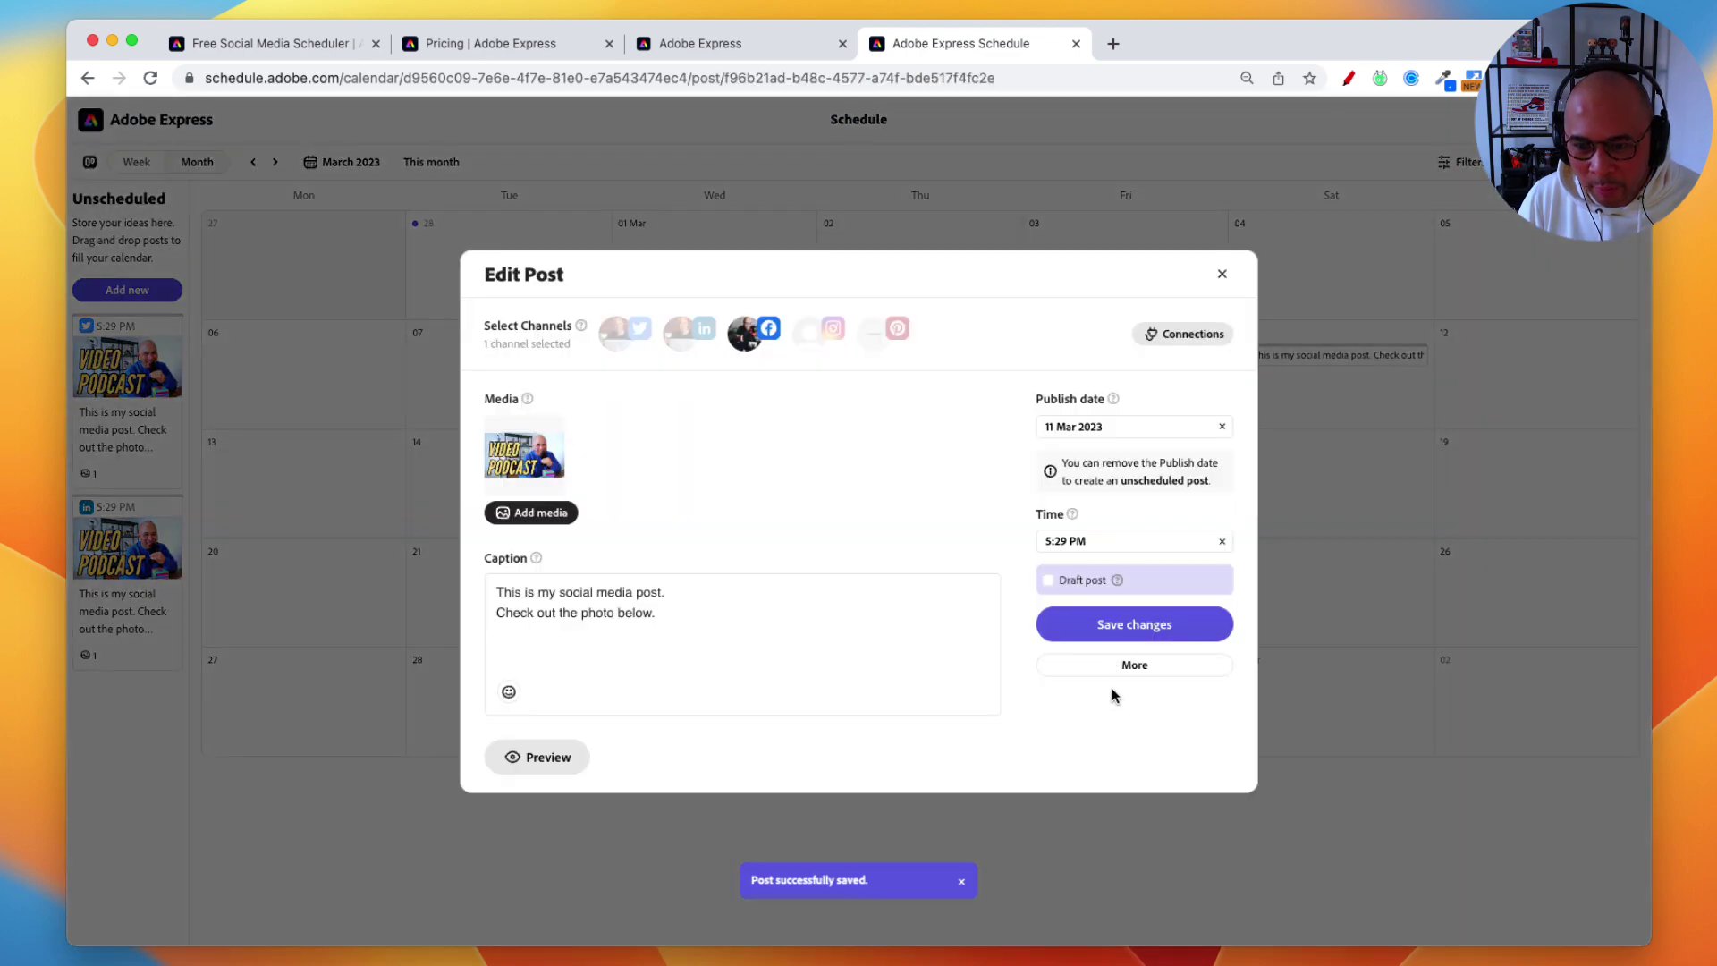
pyautogui.click(1132, 666)
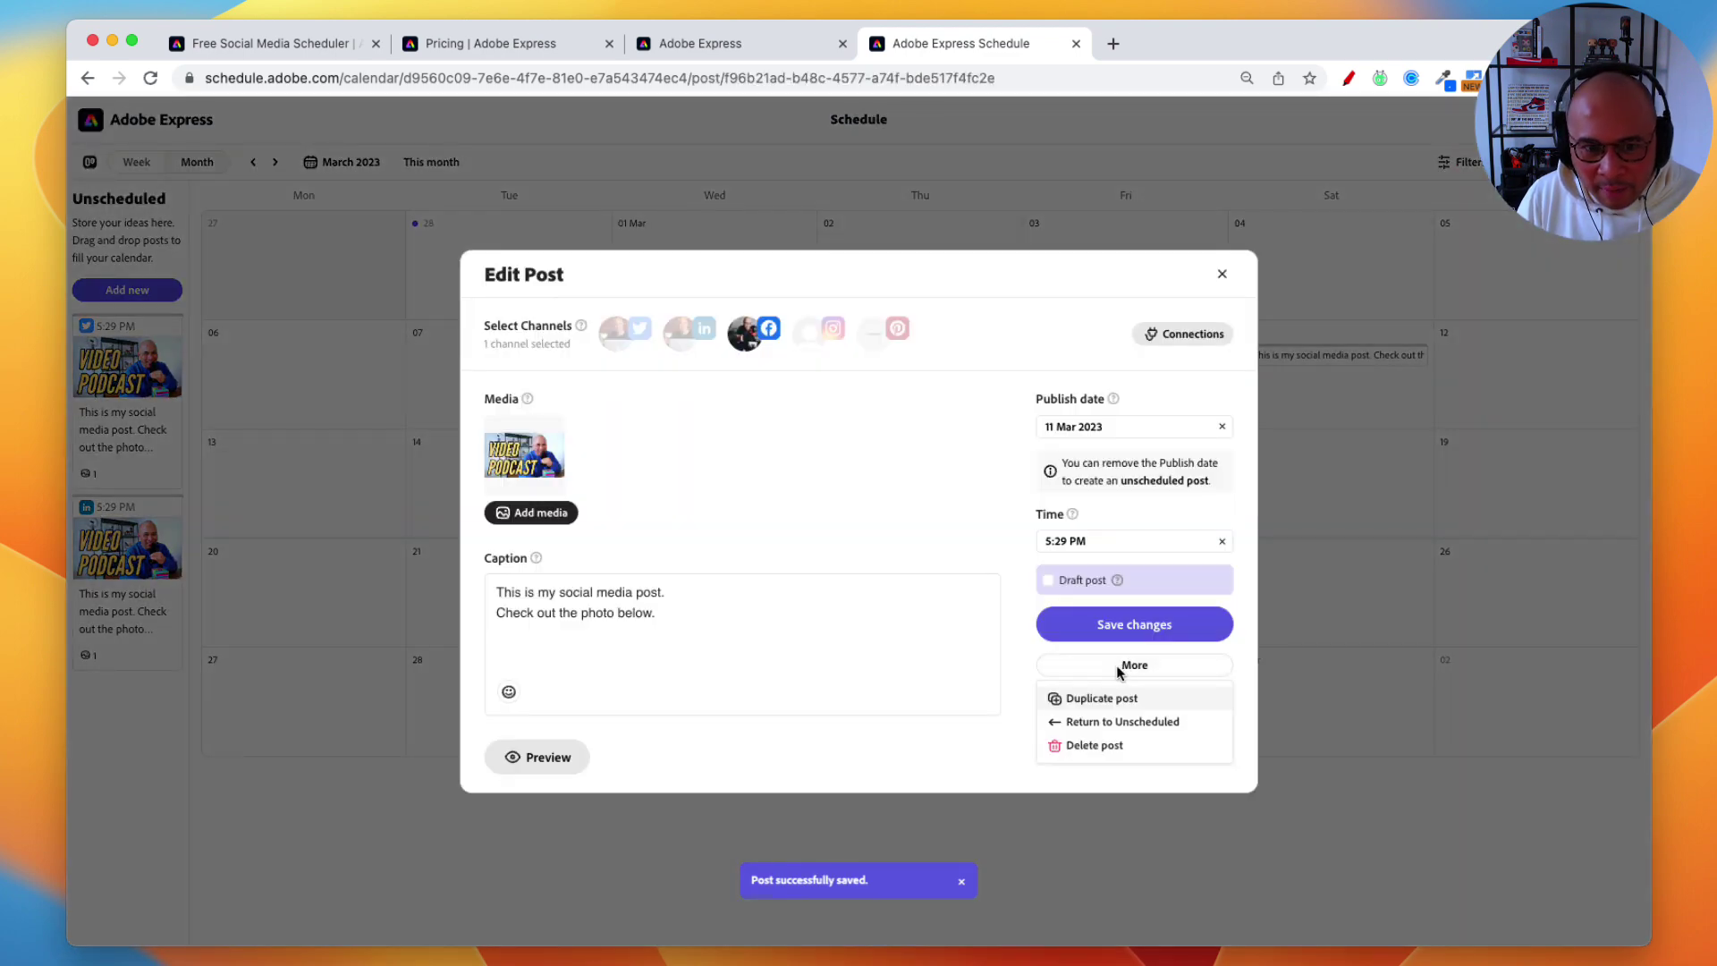
pyautogui.click(1124, 726)
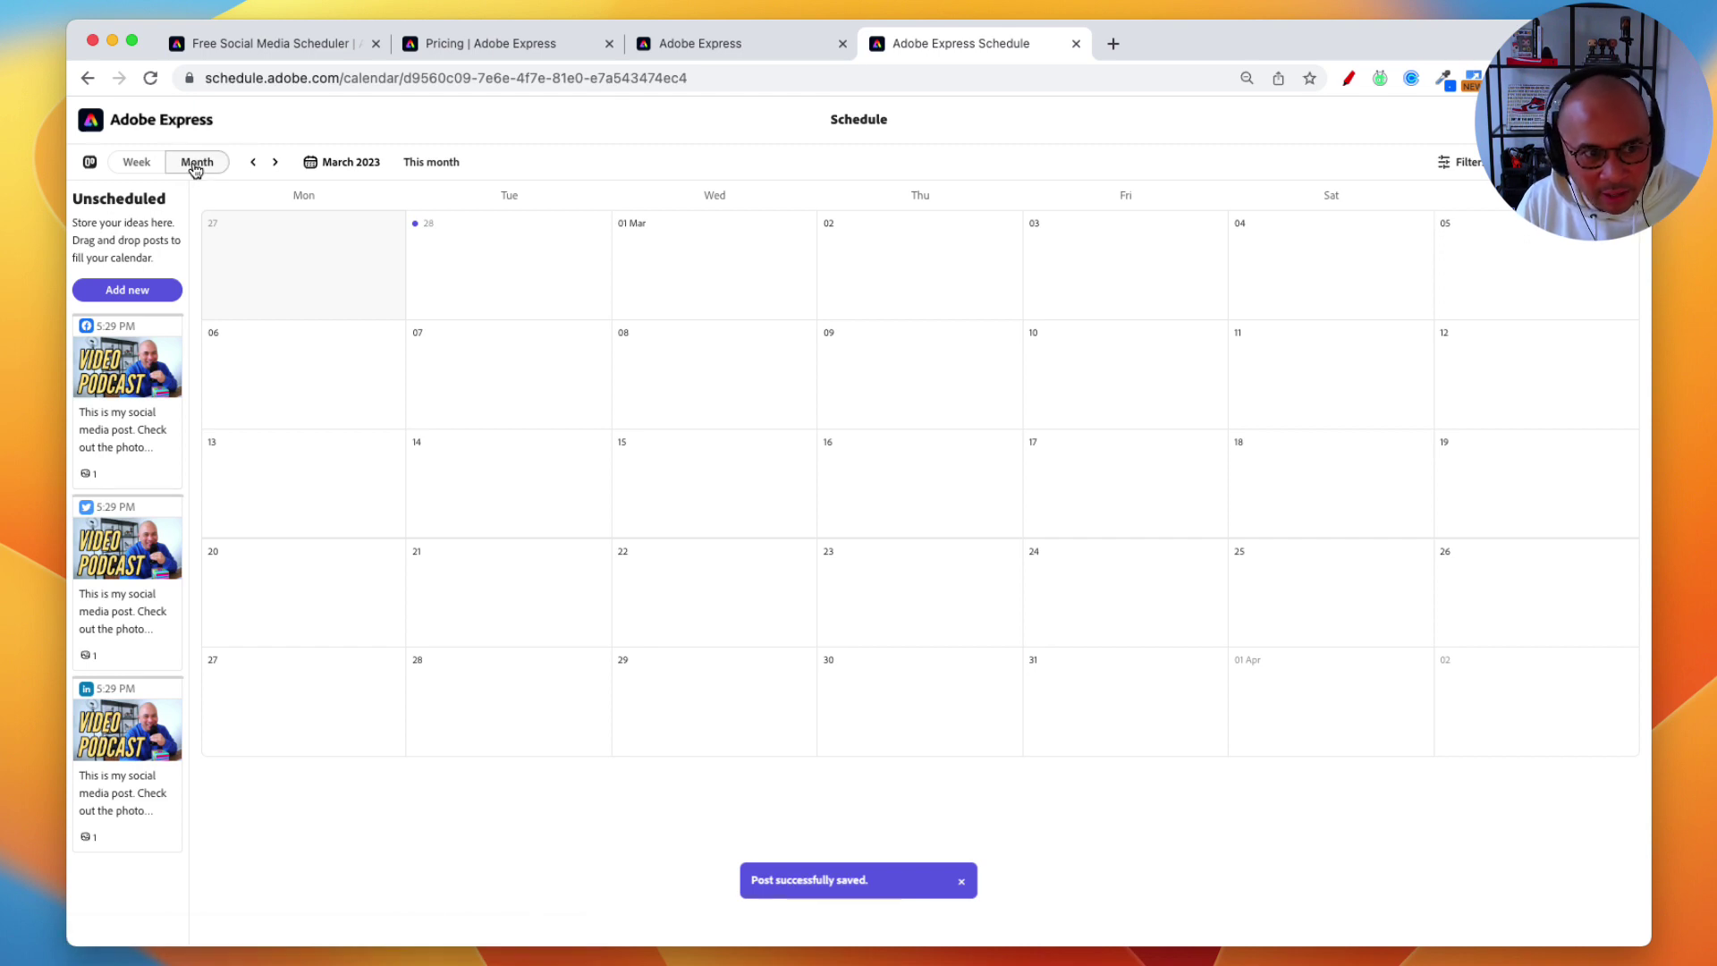
# Switch the calendar to the week view and back to the month view, and go to February 2023
pyautogui.click(135, 162)
pyautogui.click(195, 165)
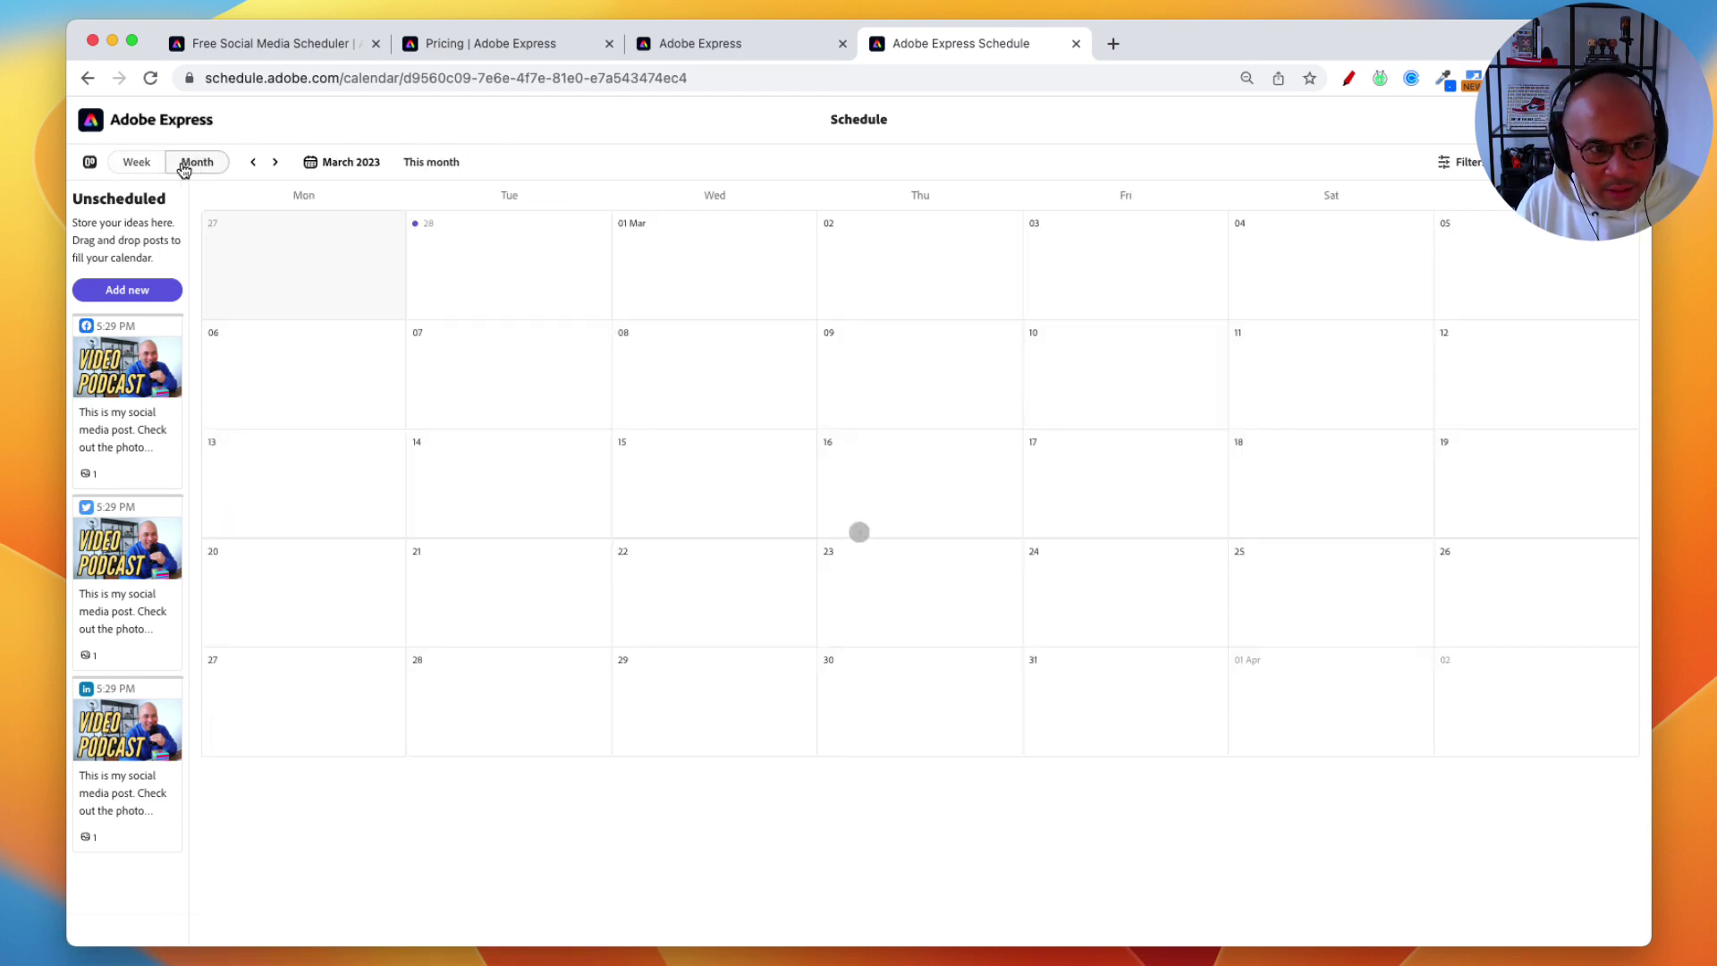
pyautogui.click(253, 162)
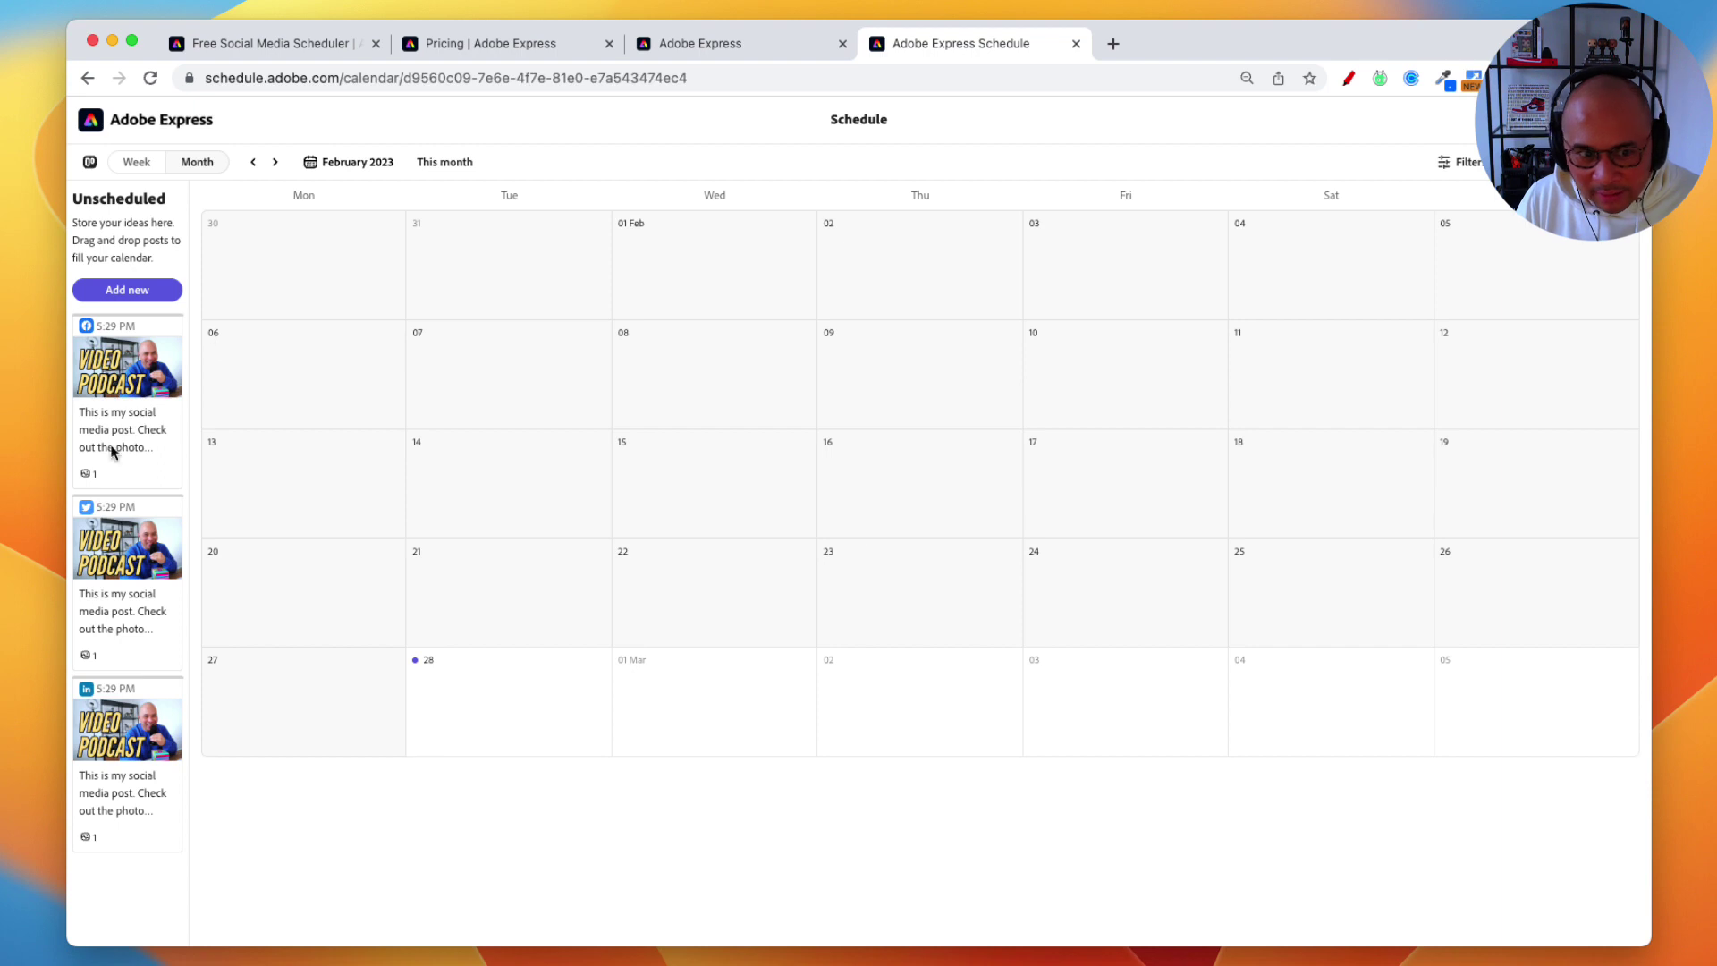
# Mark the three unscheduled posts with temporary red pointer strokes and clear the marks
pyautogui.click(1348, 78)
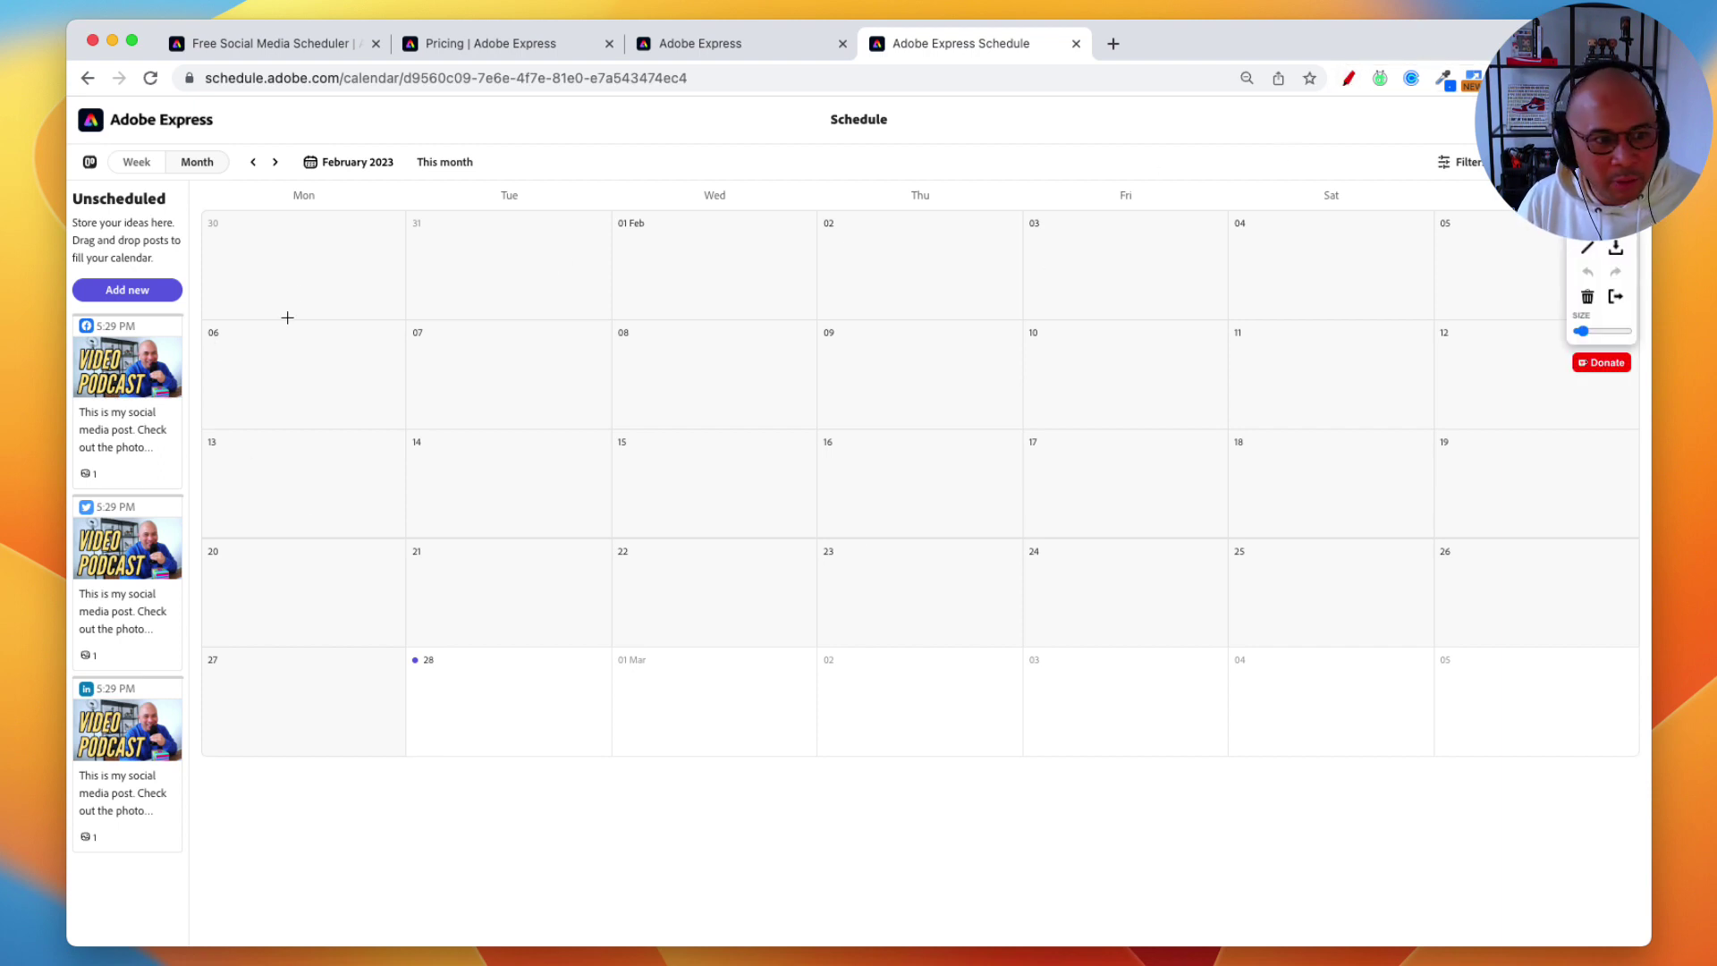
pyautogui.moveTo(311, 272)
pyautogui.mouseDown()
pyautogui.moveTo(197, 402)
pyautogui.moveTo(250, 411)
pyautogui.mouseUp()
pyautogui.moveTo(289, 533); pyautogui.dragTo(195, 580)
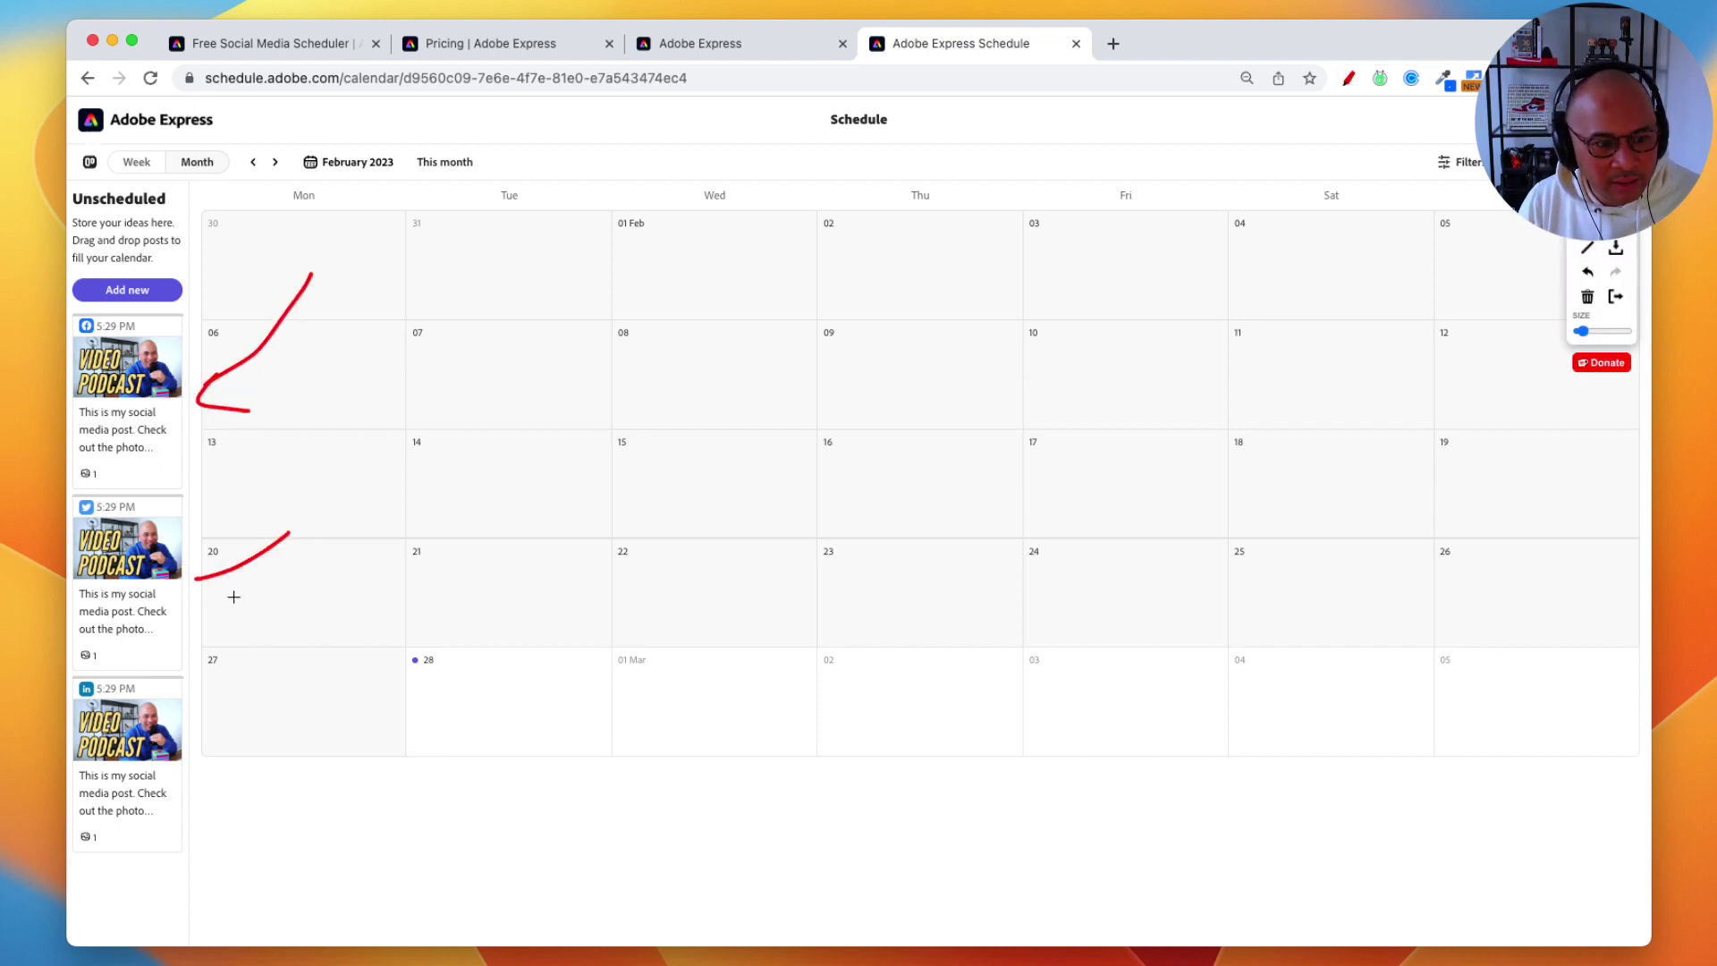
pyautogui.moveTo(290, 665); pyautogui.dragTo(204, 723)
pyautogui.press('Escape')
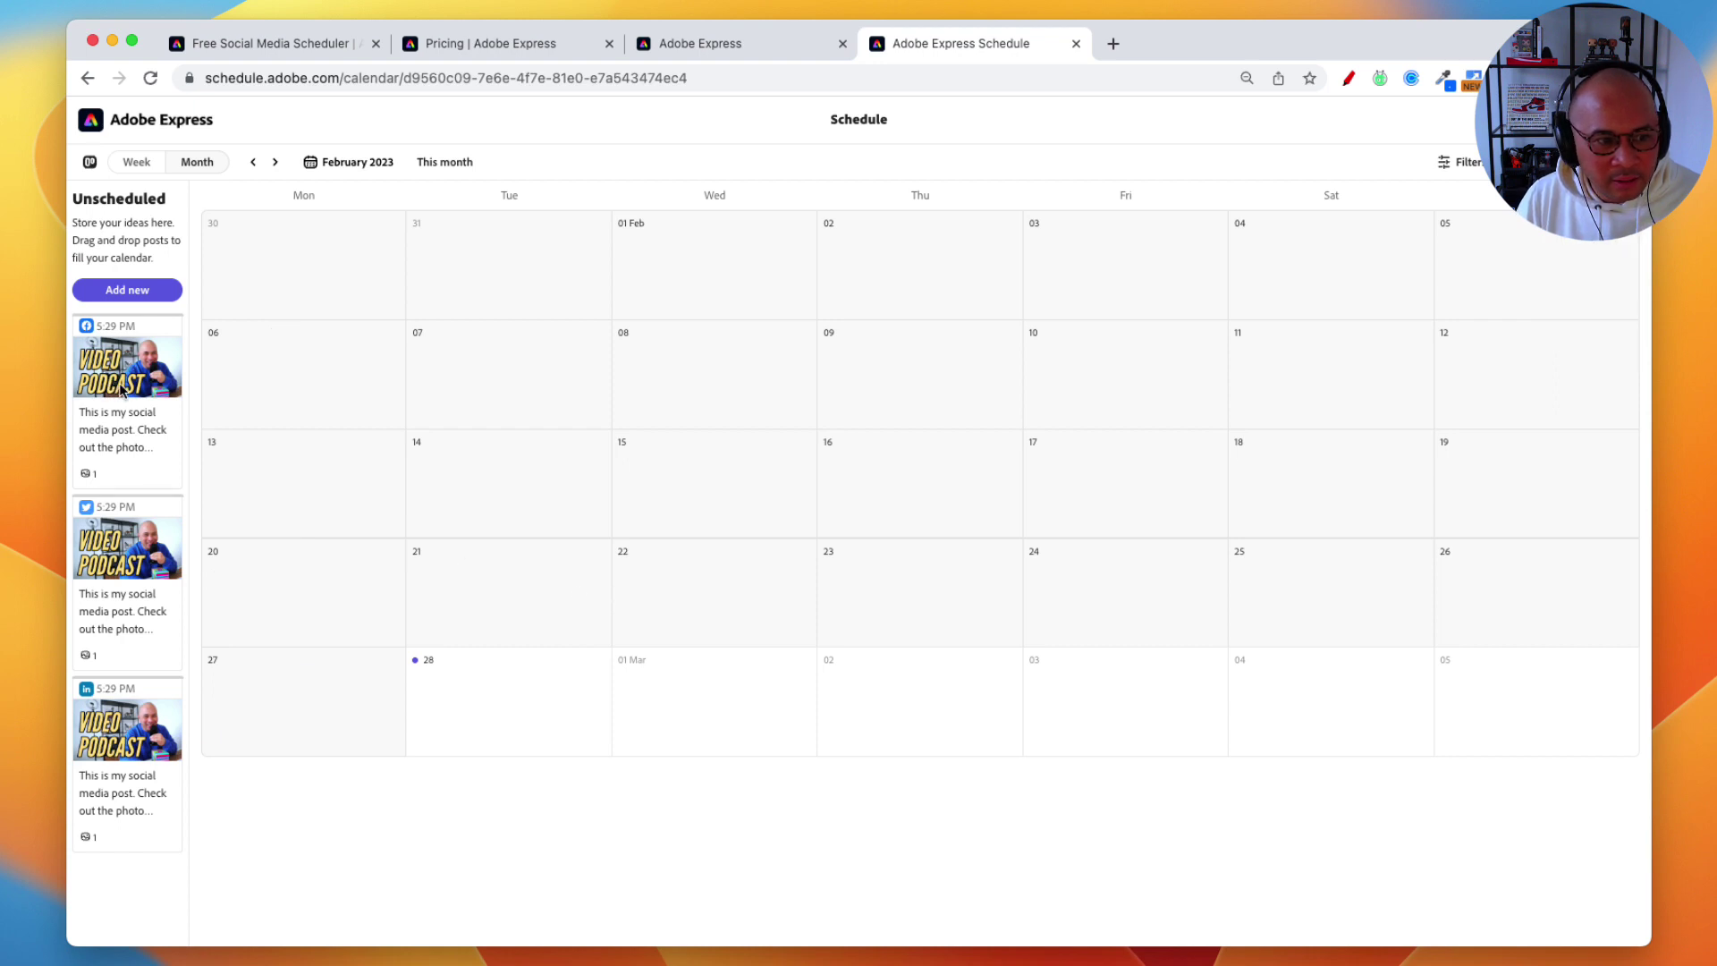
# Schedule the unscheduled Facebook post on 4 March in the calendar and move it to 5 March
pyautogui.moveTo(121, 389); pyautogui.dragTo(1310, 702)
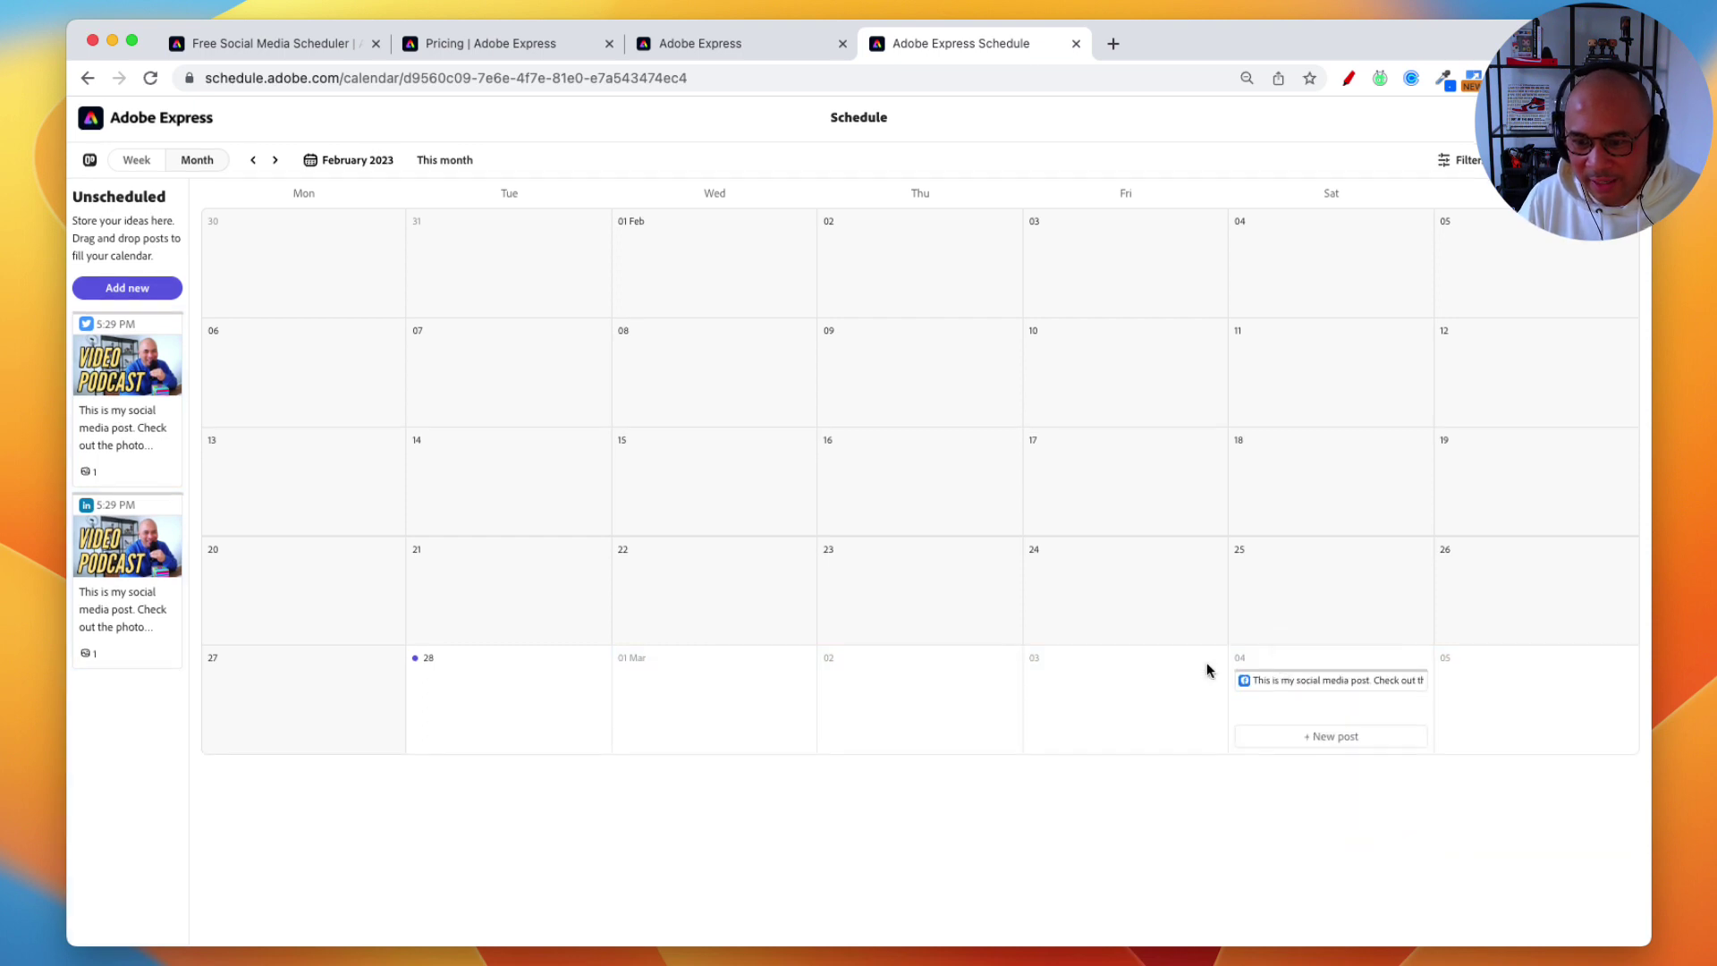
pyautogui.click(1375, 689)
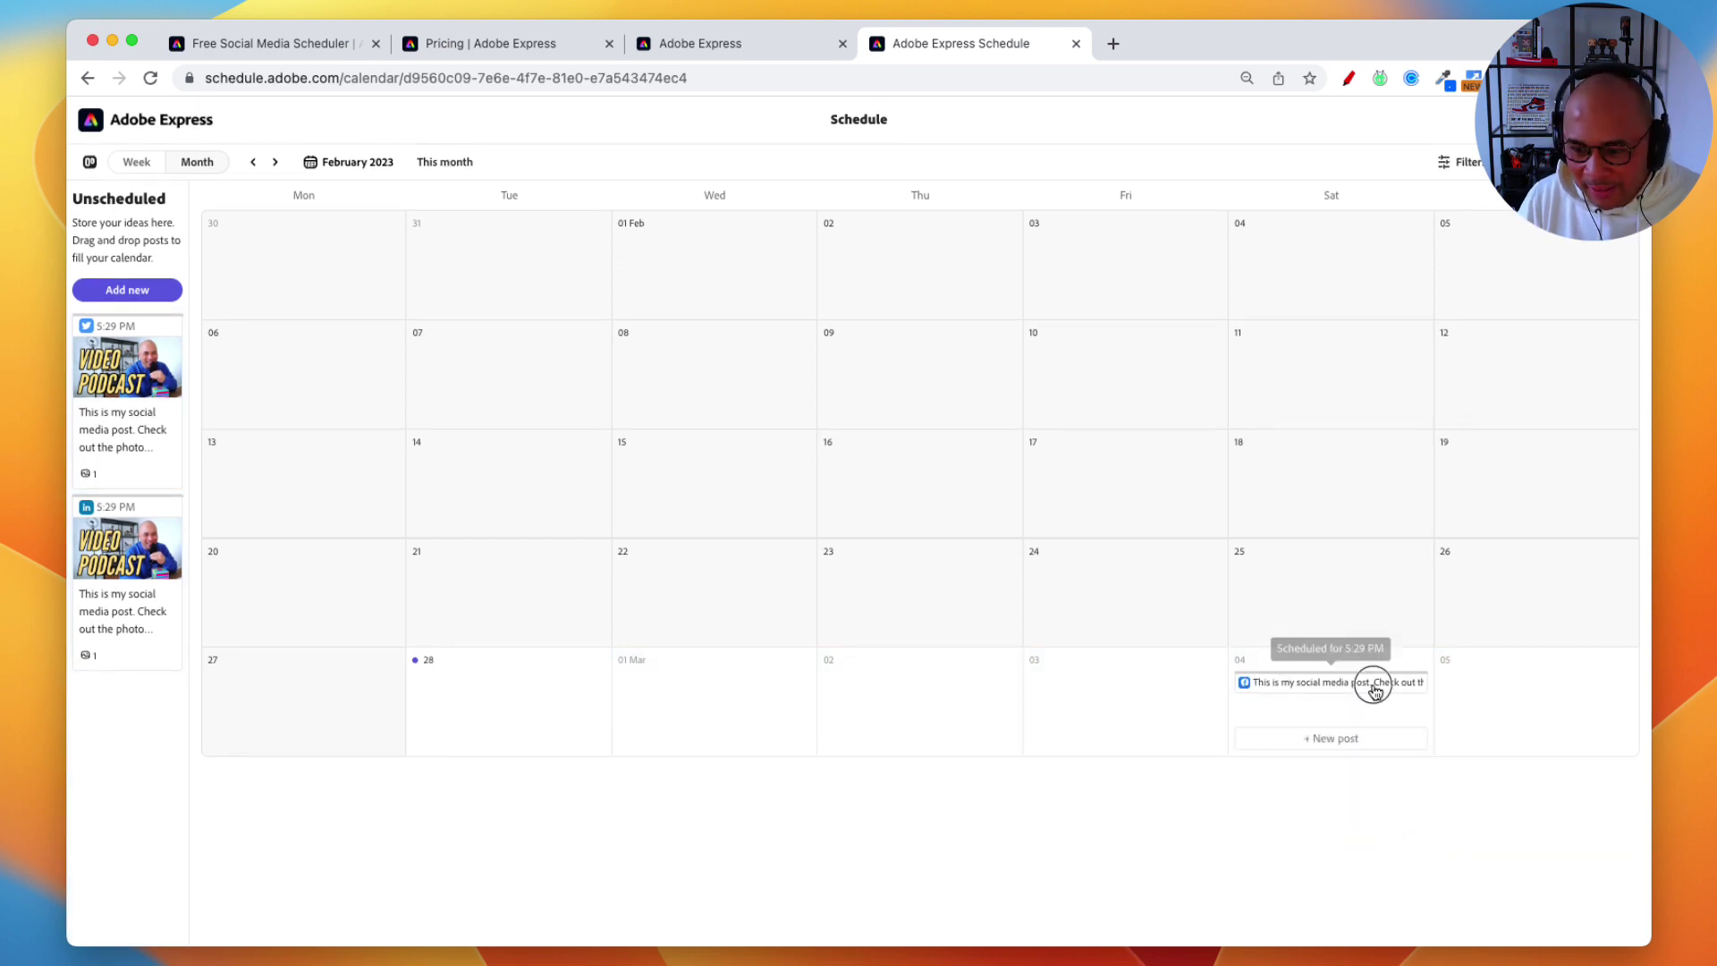
pyautogui.moveTo(1375, 688); pyautogui.dragTo(1522, 683)
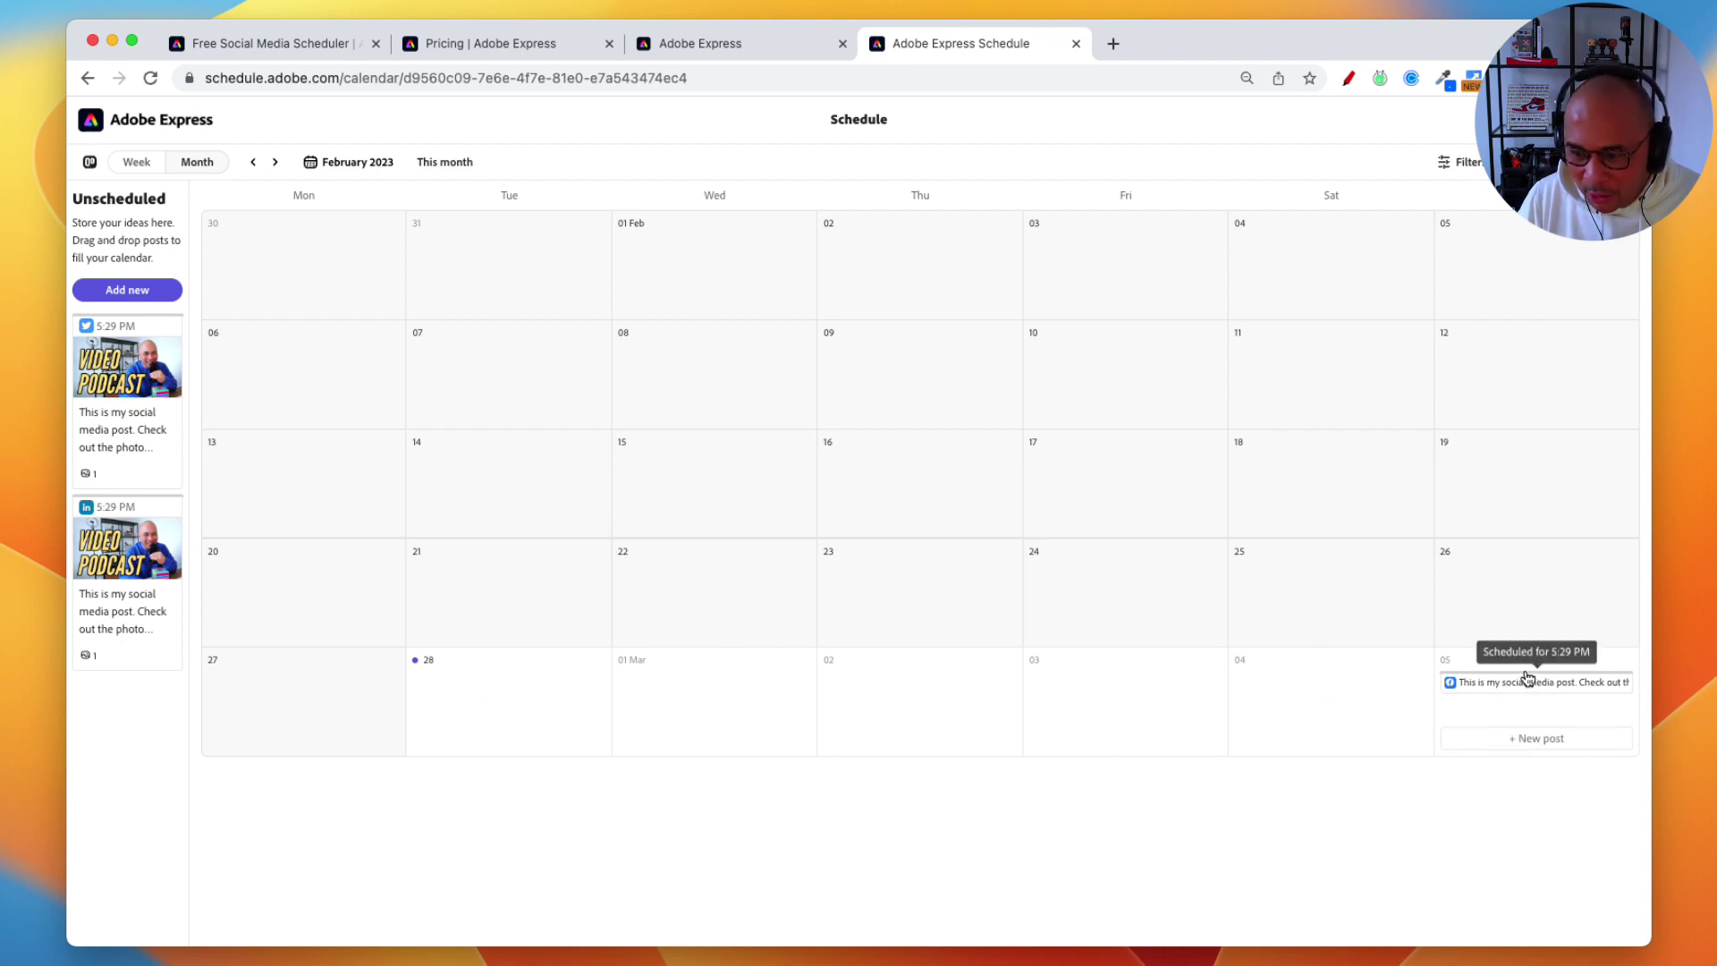
# Delete the Facebook post scheduled for 5 March and confirm the deletion
pyautogui.click(1532, 683)
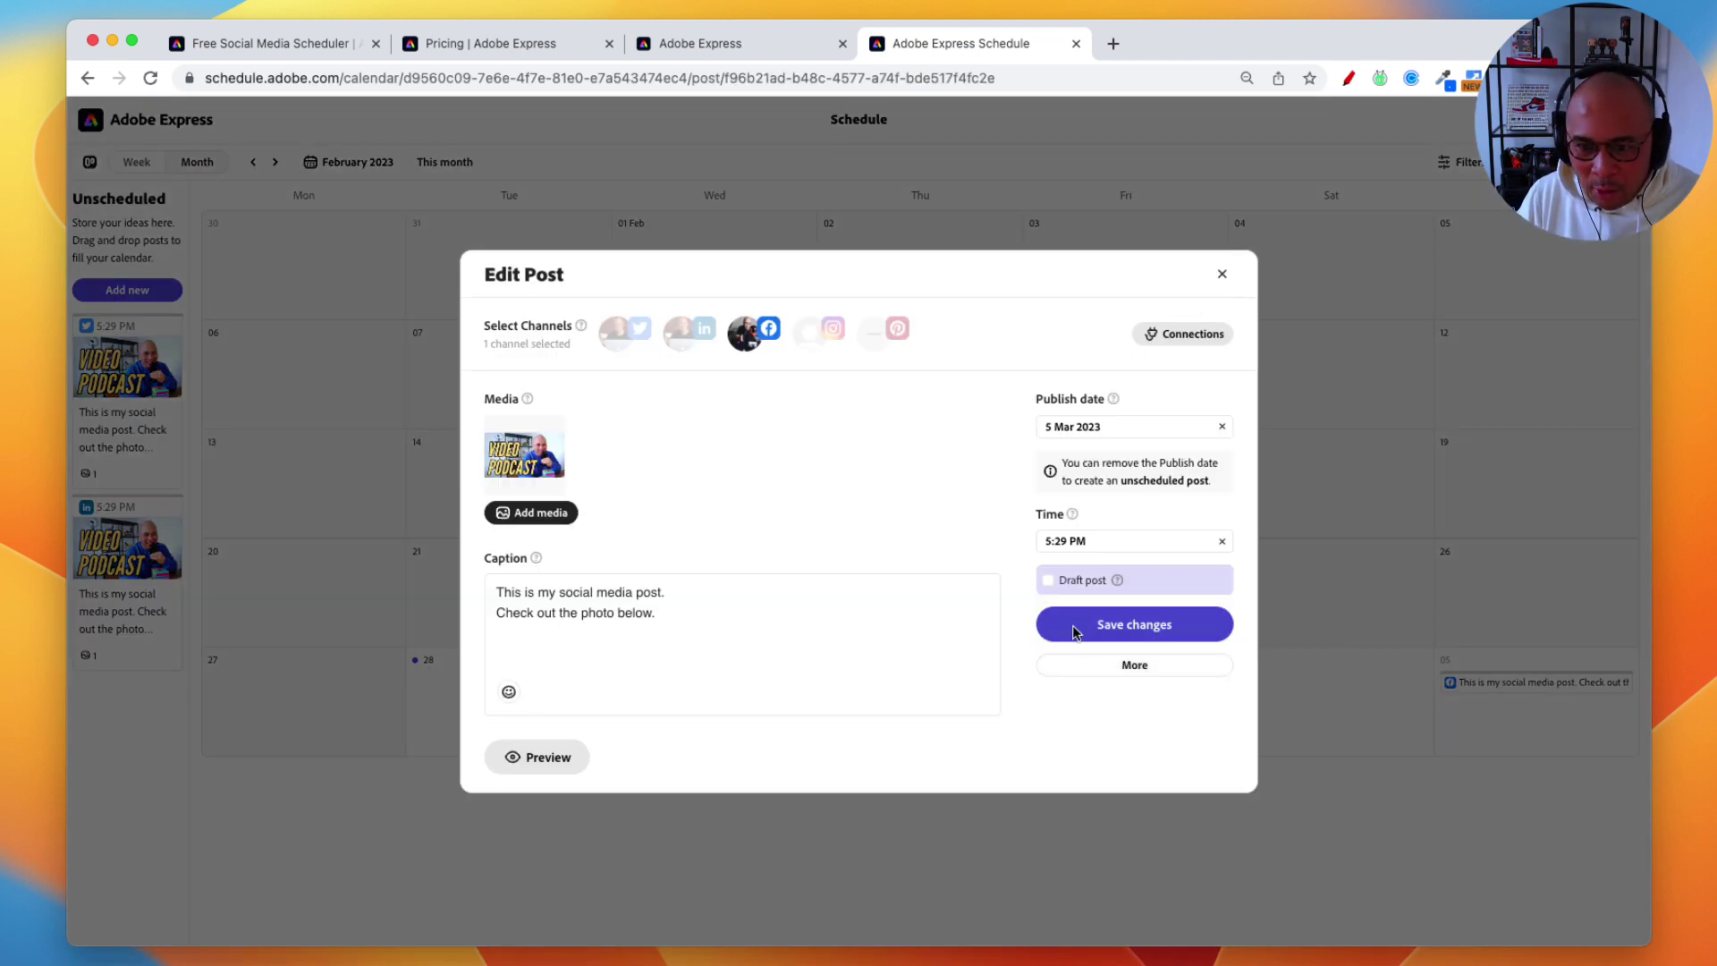
pyautogui.click(1122, 676)
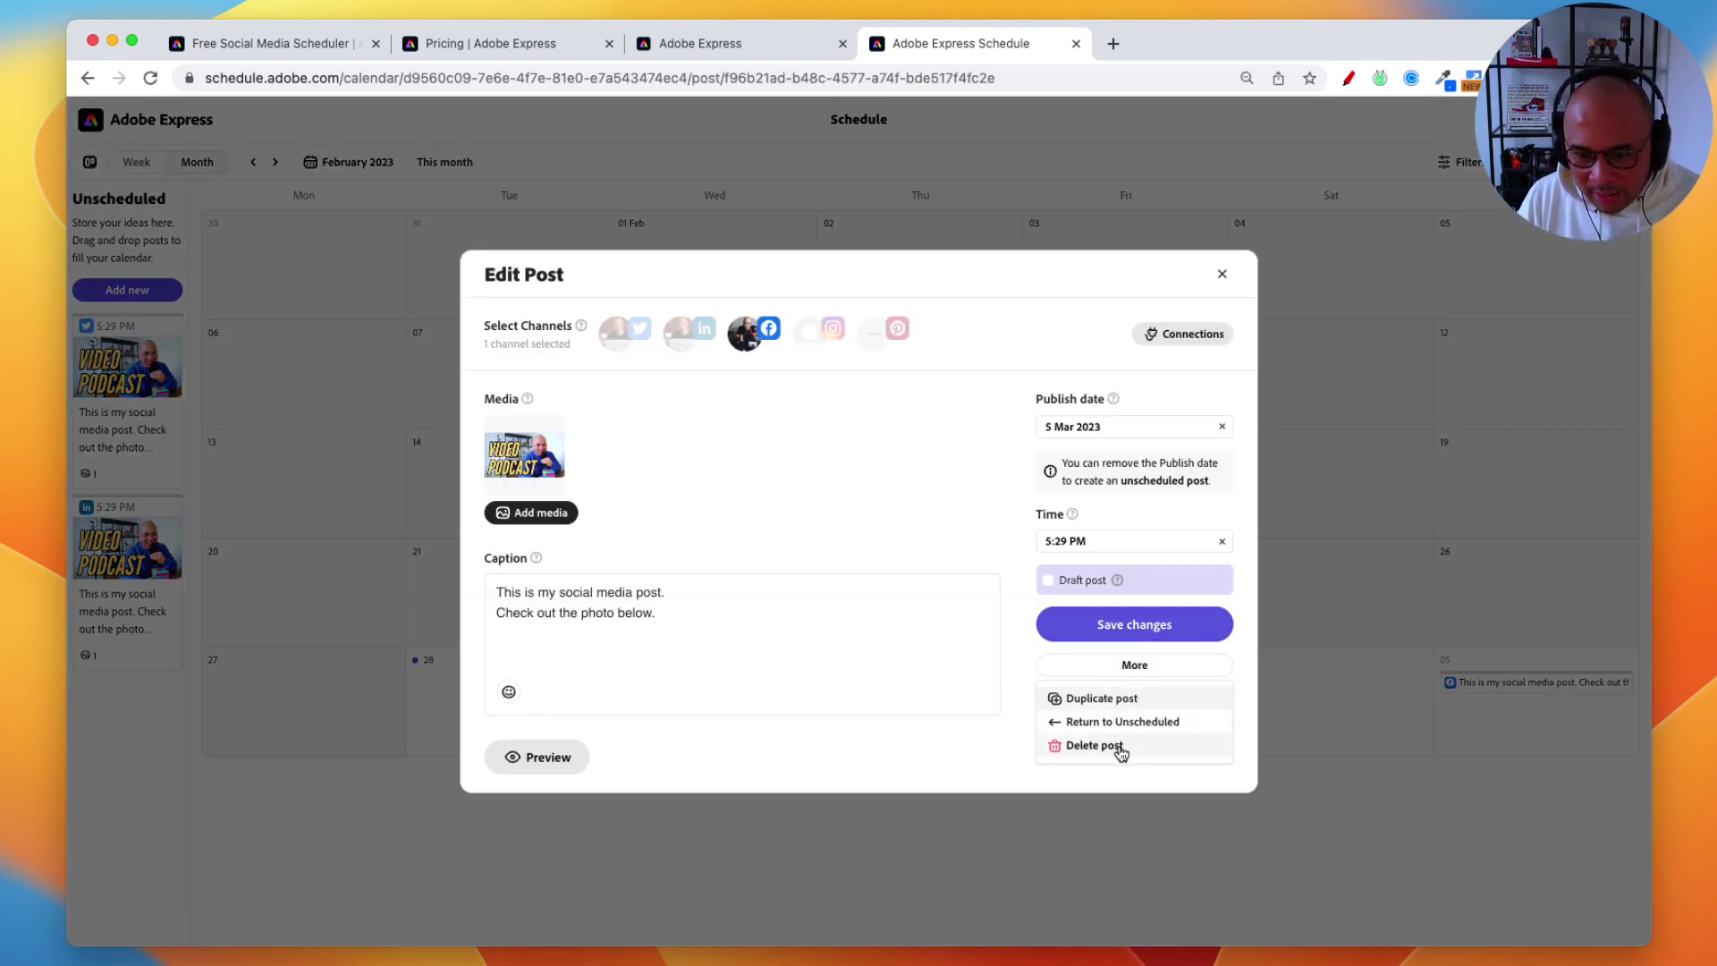
pyautogui.click(1093, 745)
pyautogui.click(1190, 865)
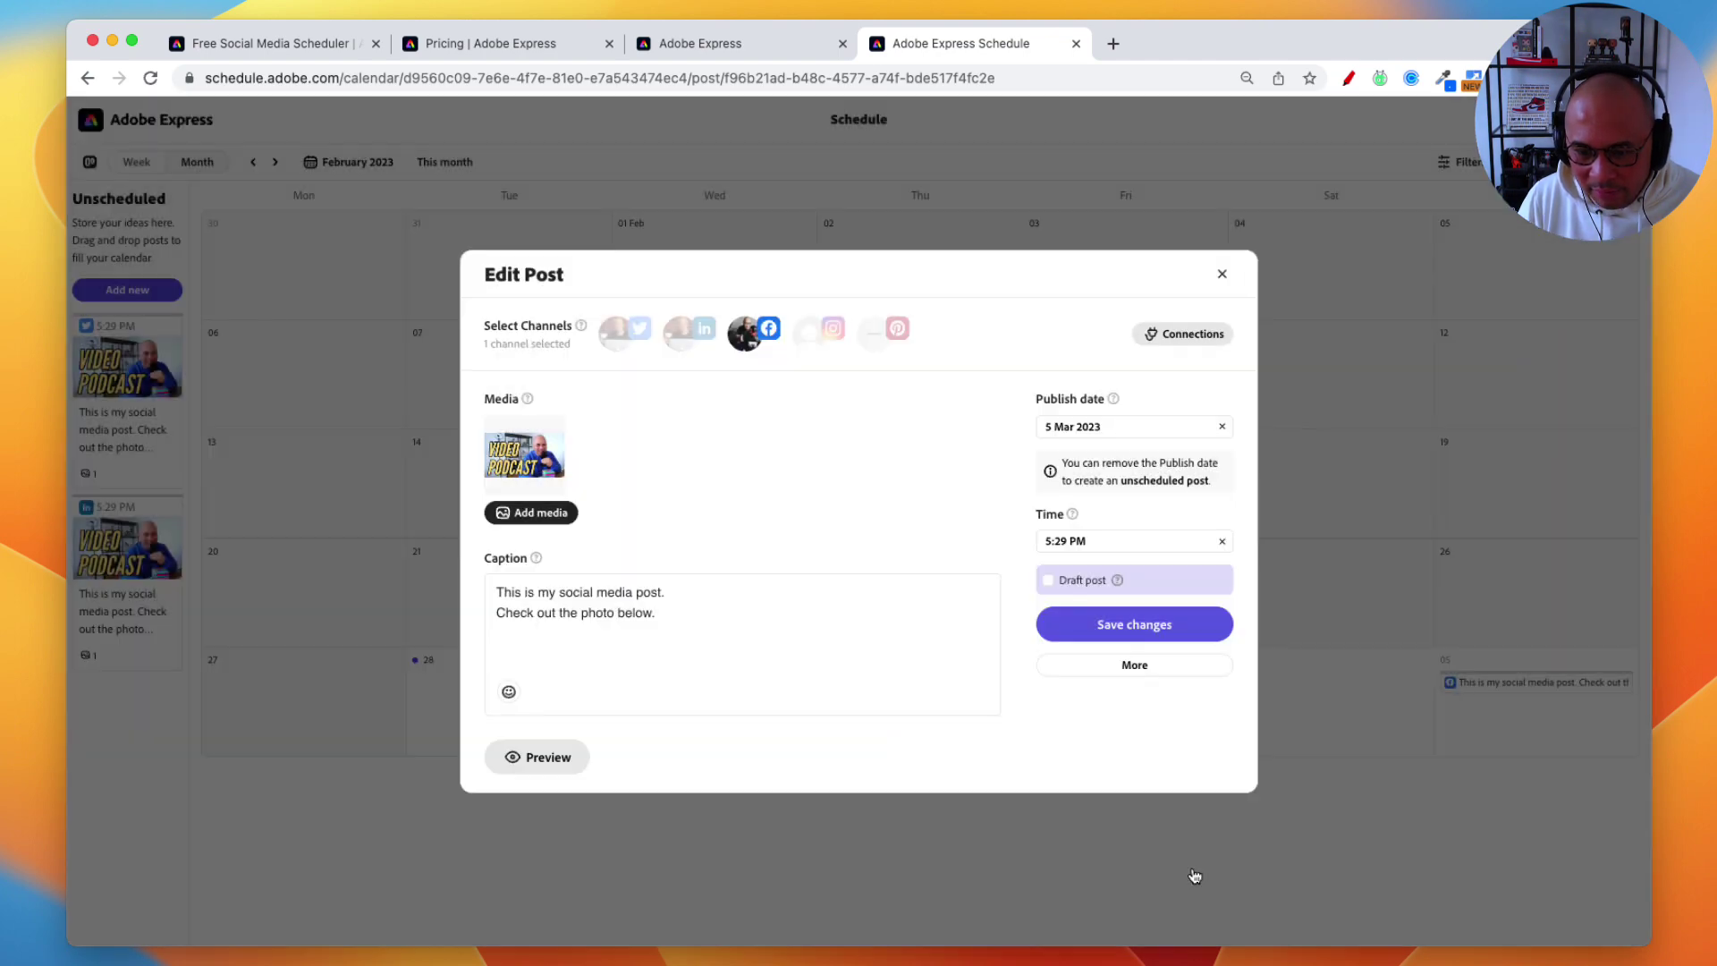
# Open the unscheduled Twitter post for editing, circle its additional post options with a temporary red stroke and clear the mark
pyautogui.click(144, 432)
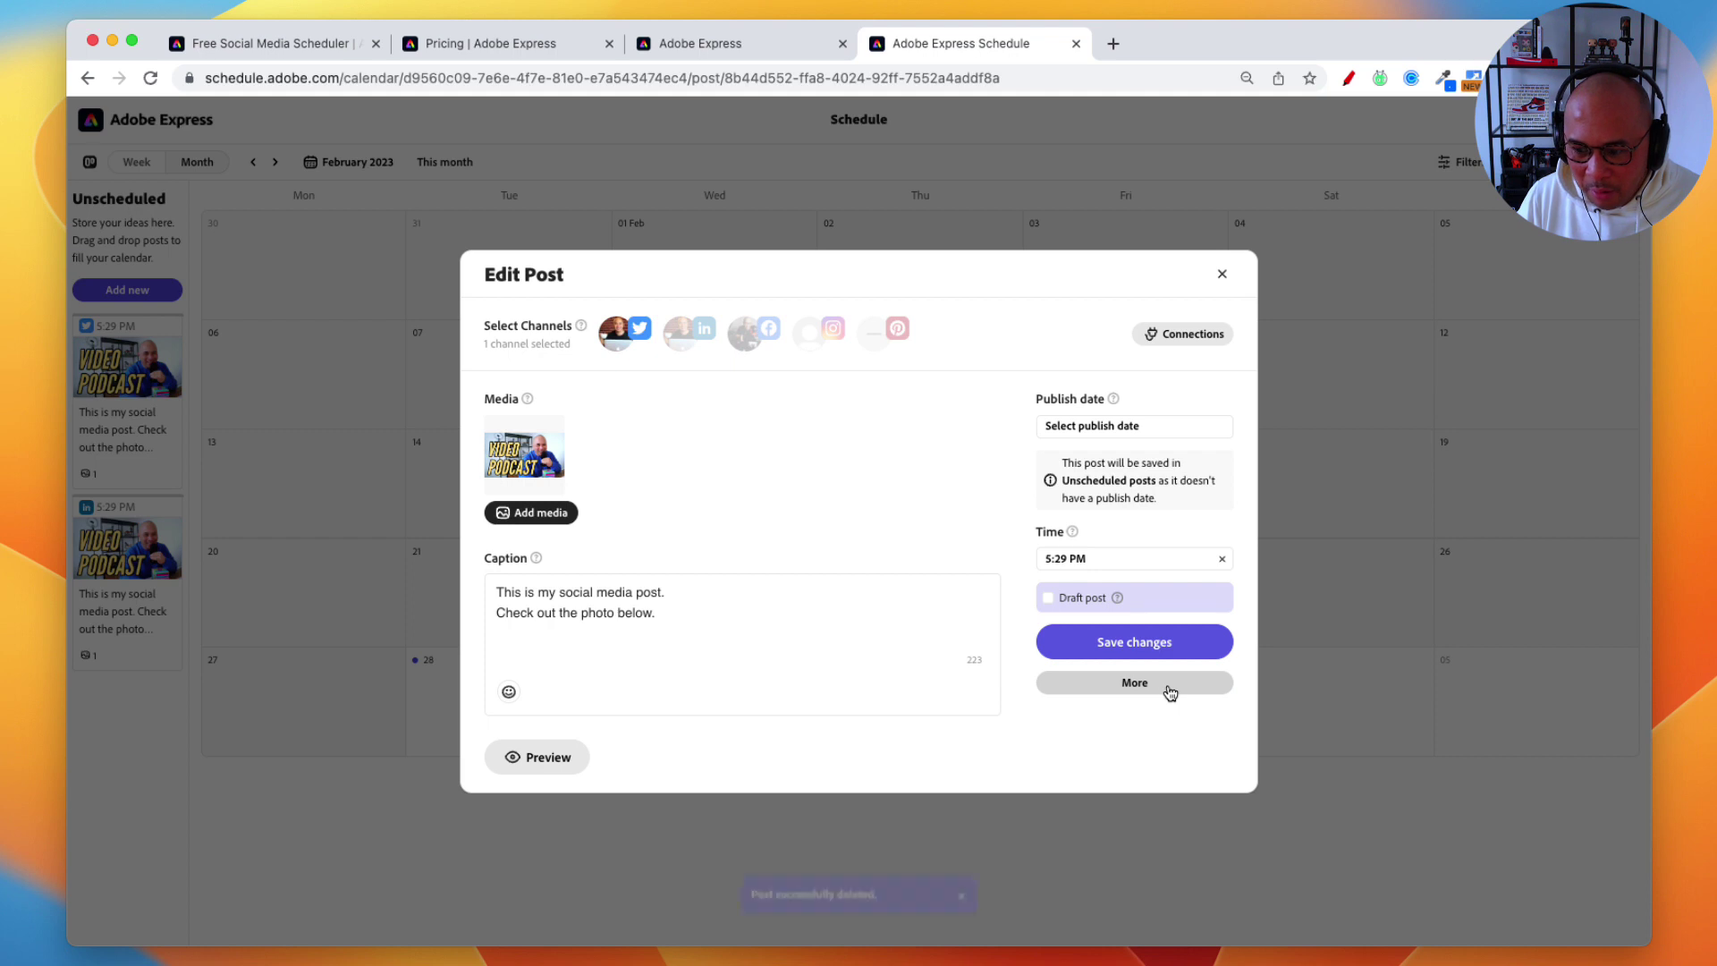
pyautogui.click(1351, 81)
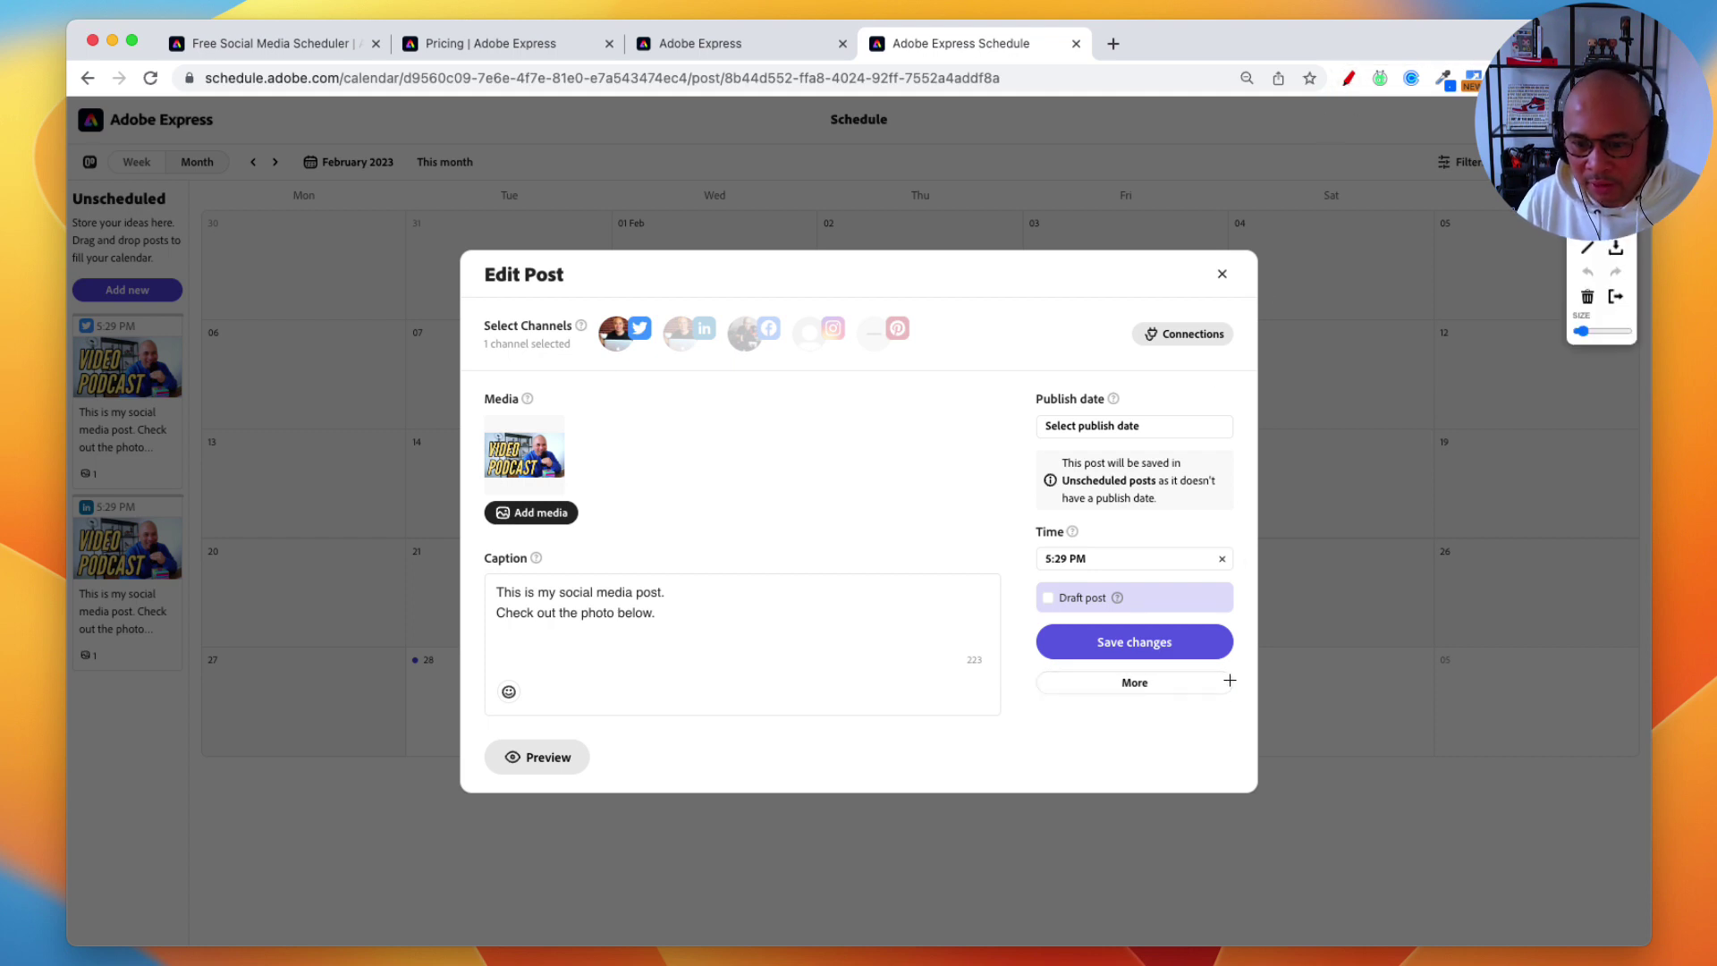
pyautogui.moveTo(1227, 663)
pyautogui.mouseDown()
pyautogui.moveTo(1037, 669)
pyautogui.moveTo(1023, 693)
pyautogui.moveTo(1255, 695)
pyautogui.moveTo(1228, 666)
pyautogui.mouseUp()
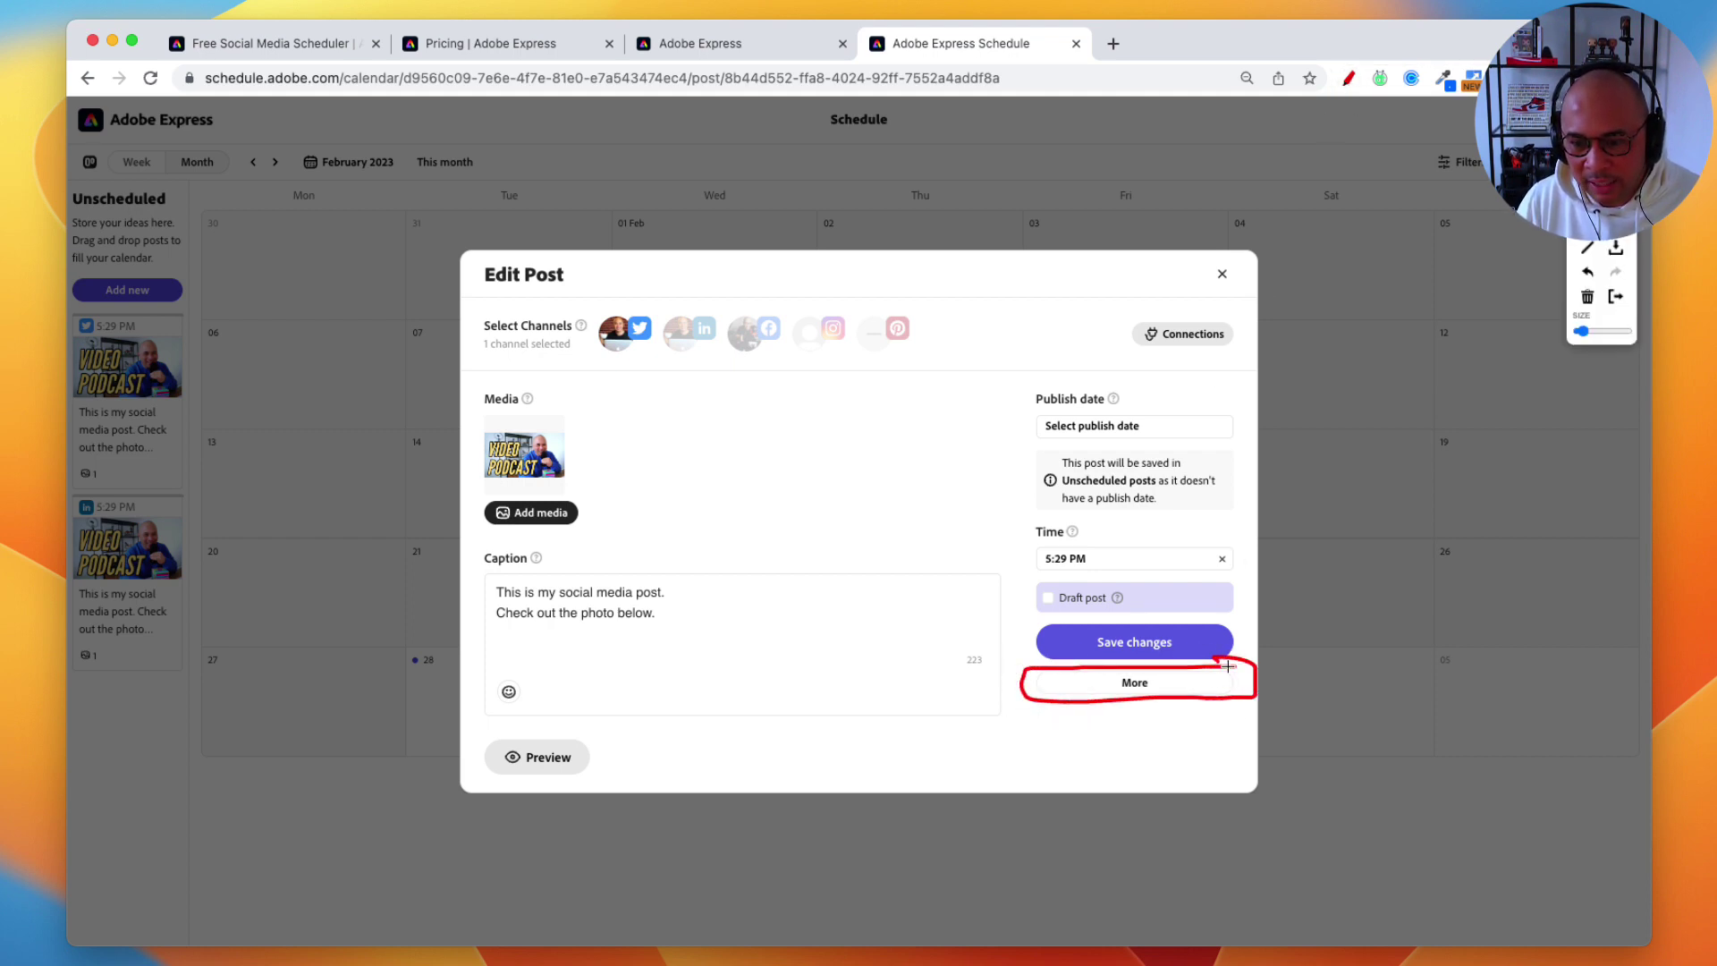
pyautogui.press('Escape')
# Duplicate the unscheduled Twitter post as a new post and close the copy without adding it
pyautogui.click(1147, 686)
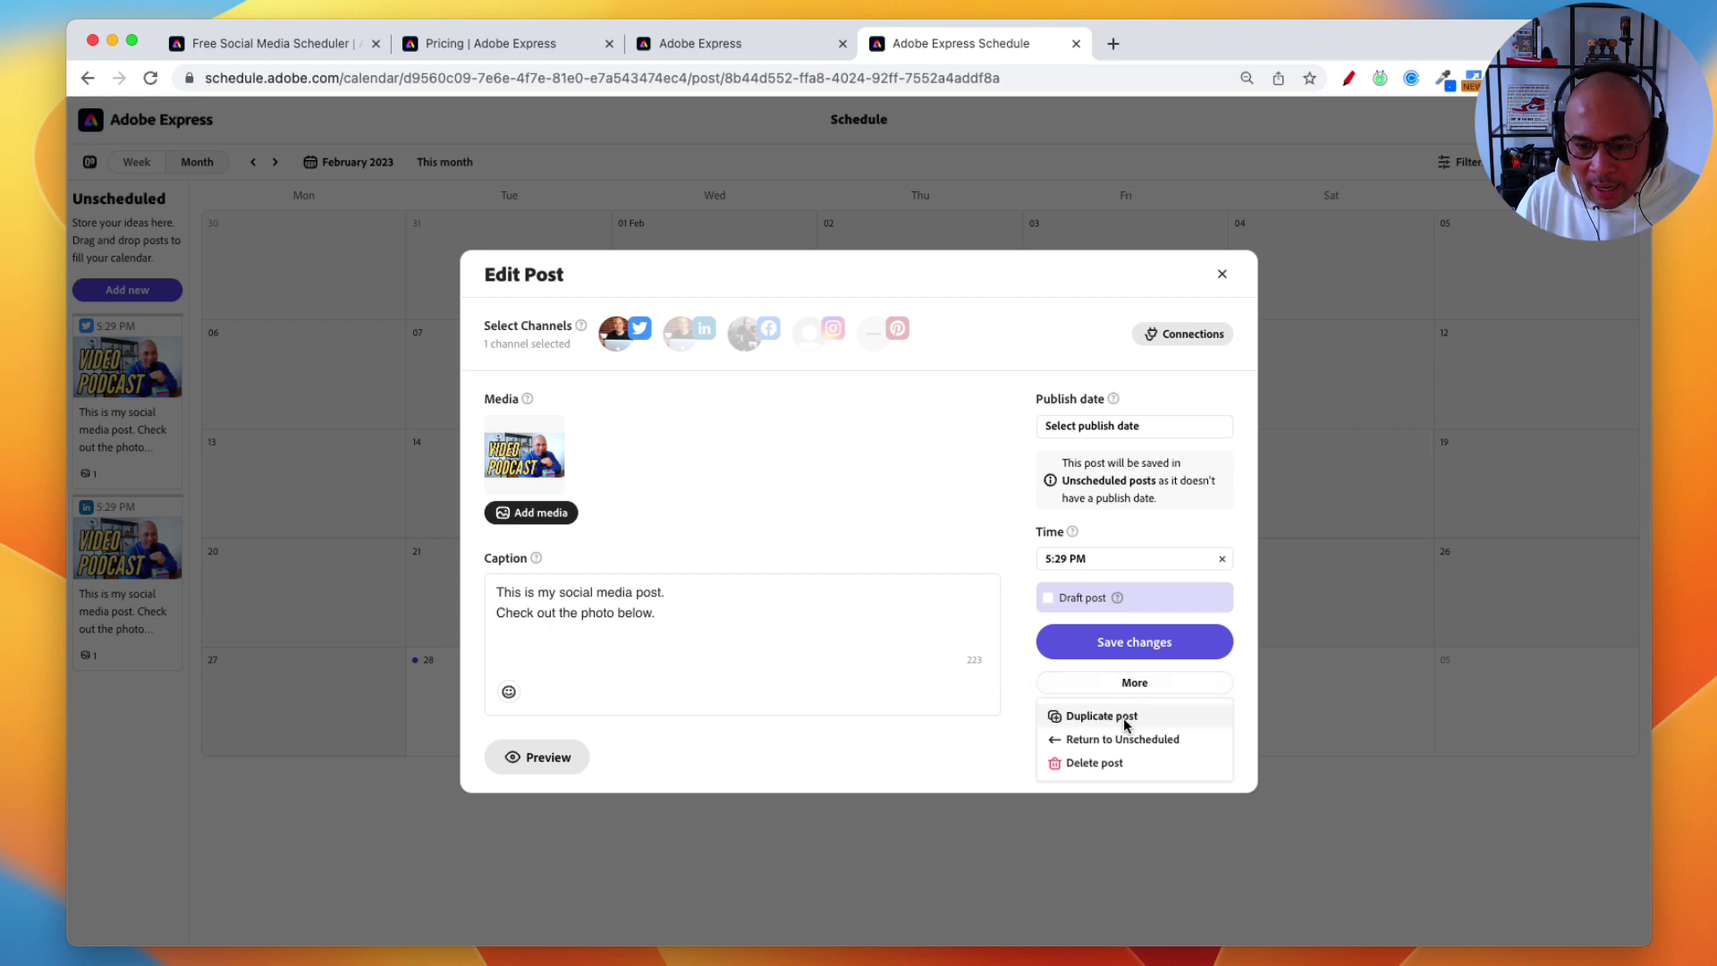
pyautogui.click(1125, 722)
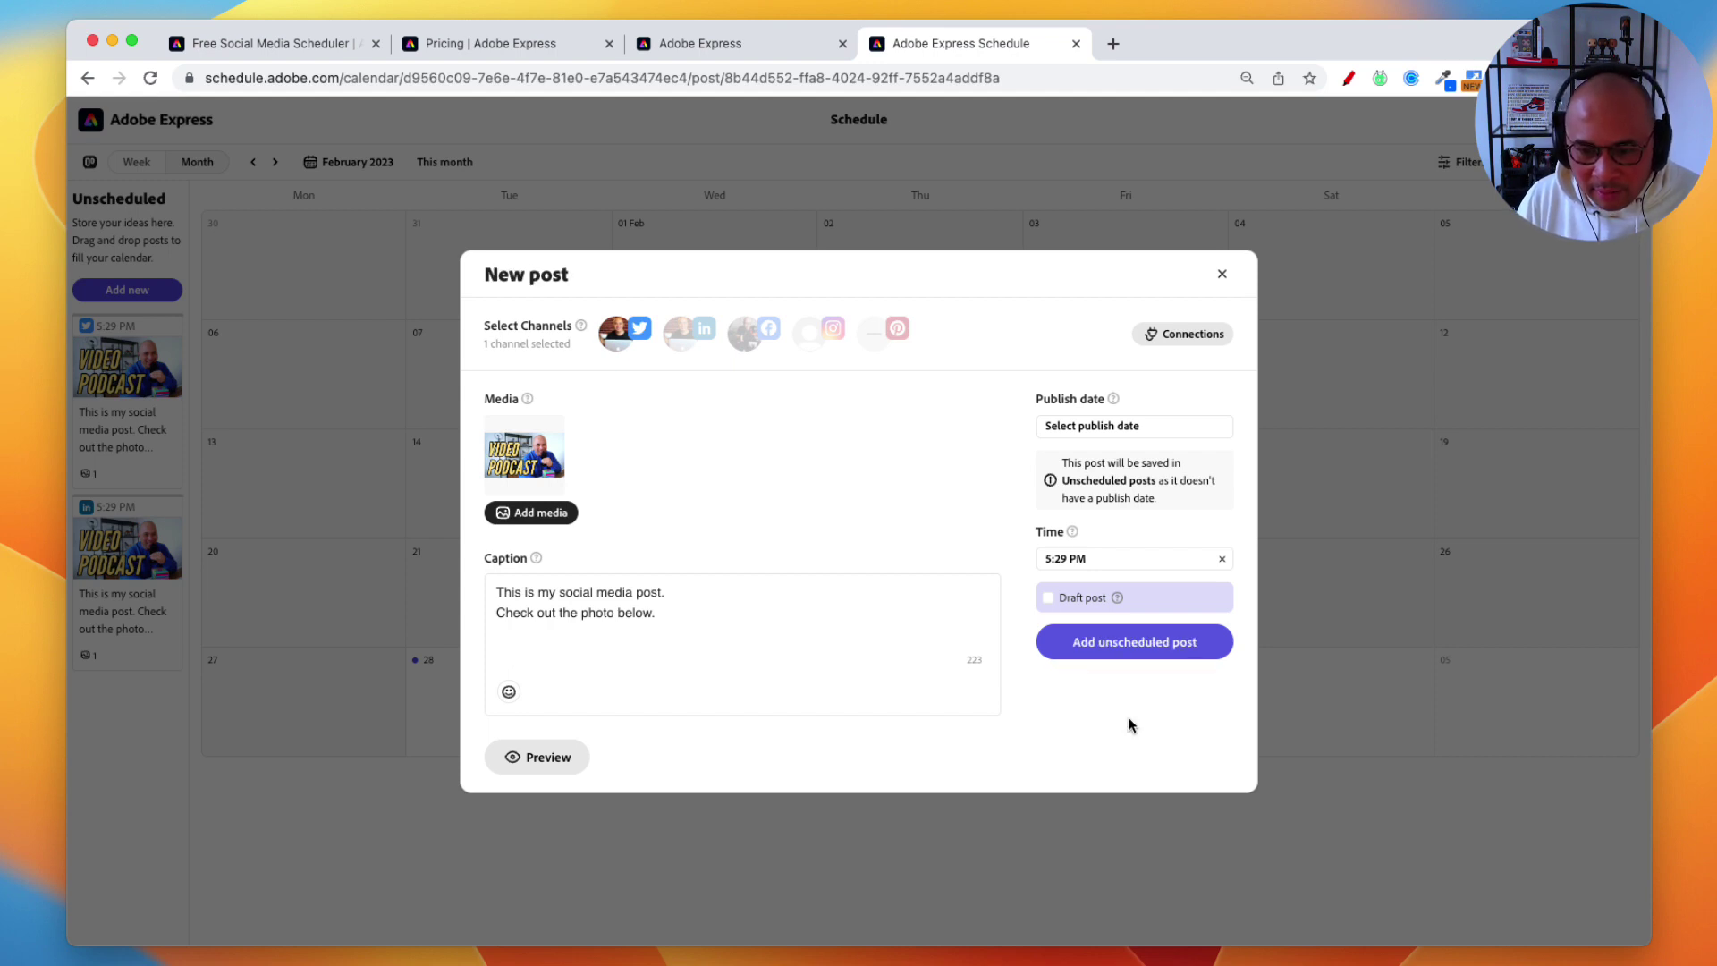
pyautogui.click(1220, 277)
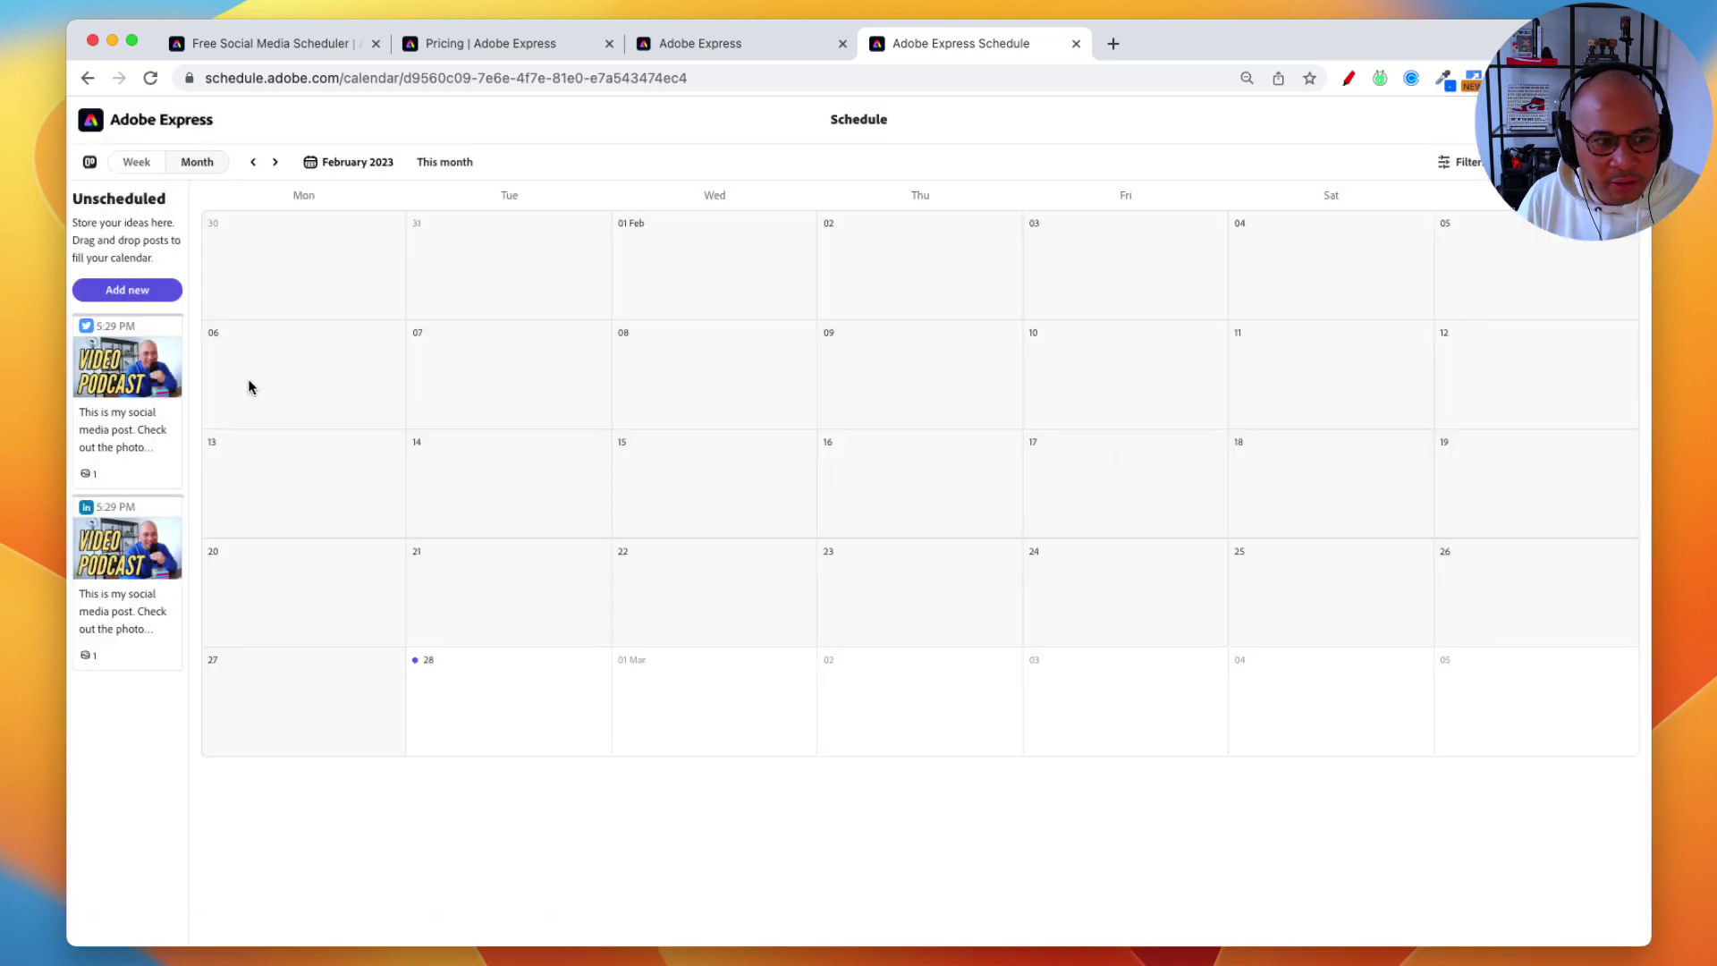
# Return to the web page about the free social media scheduler
pyautogui.click(1686, 699)
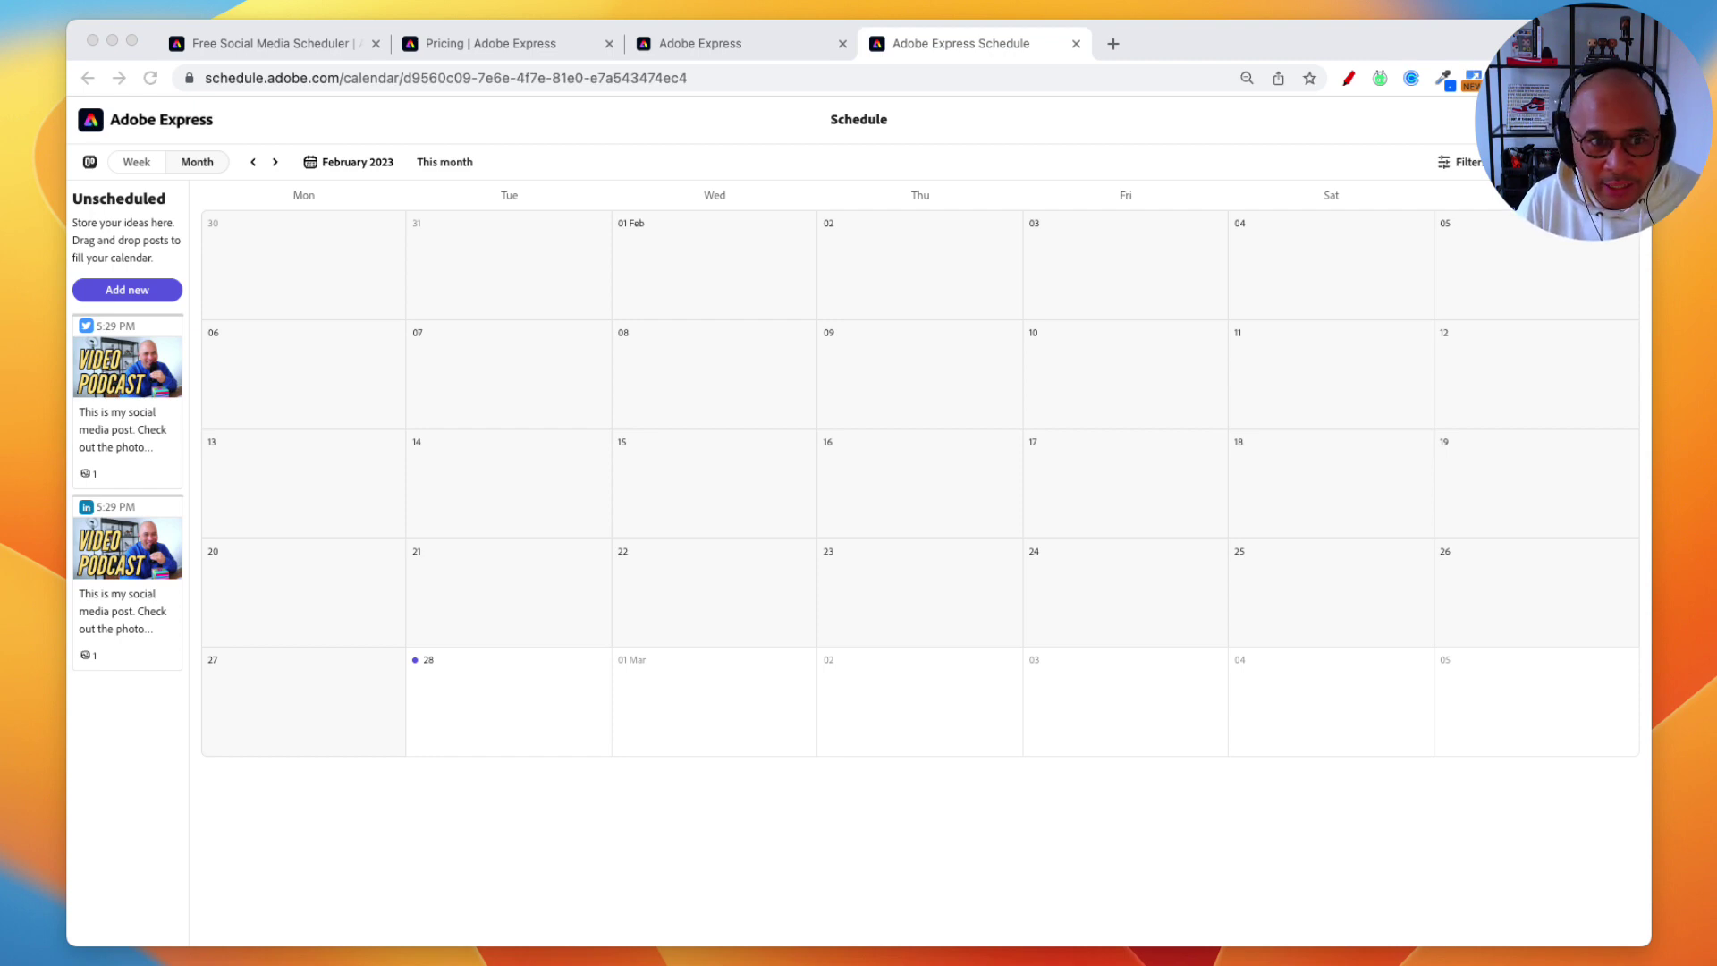
pyautogui.click(310, 46)
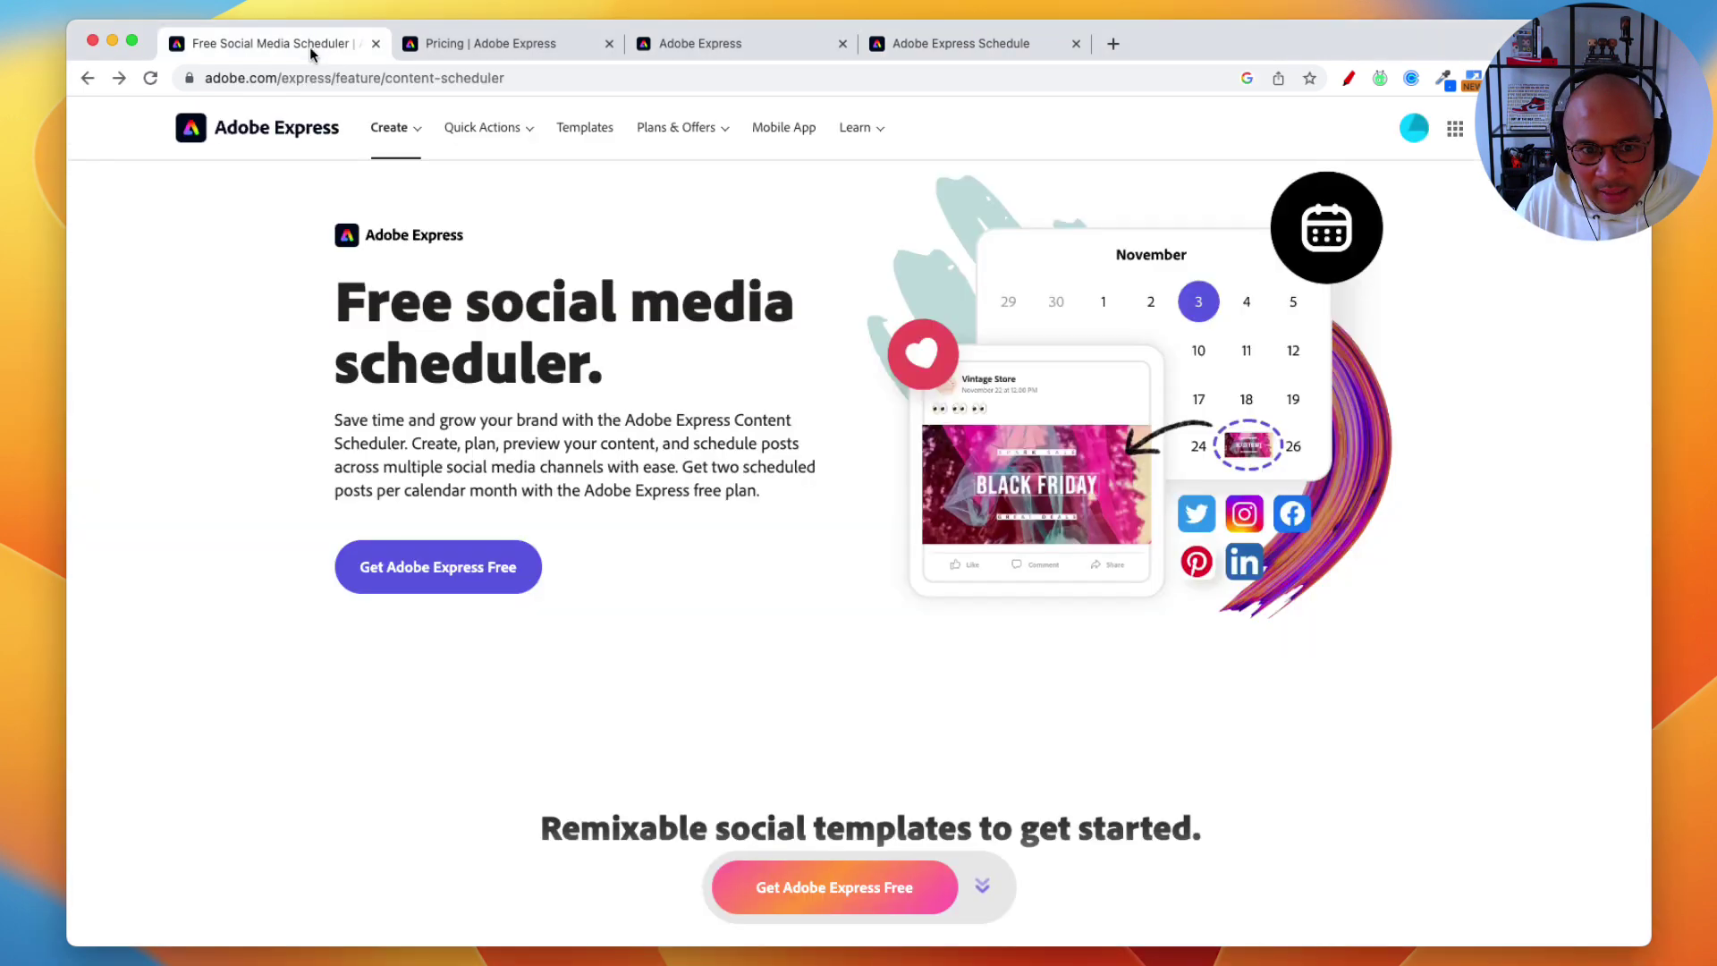